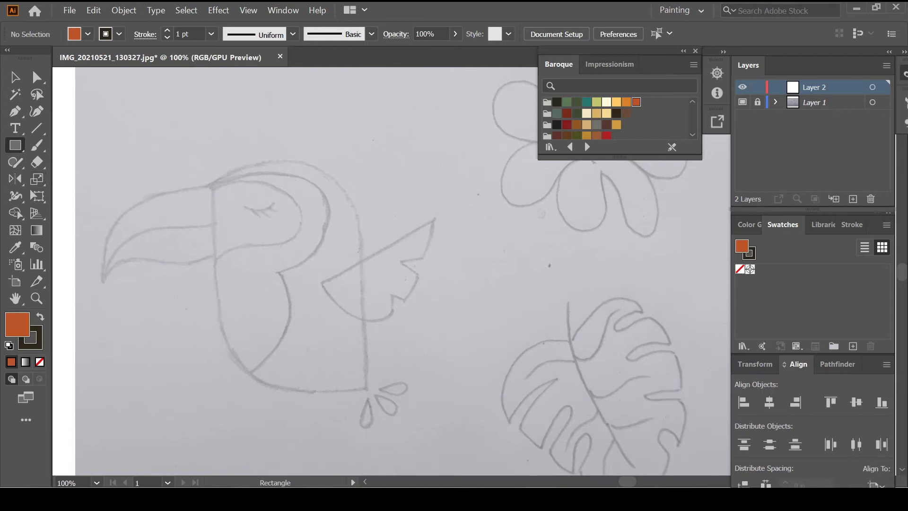
# Draw a rectangle over the toucan's body sketch with a default black 3 pt stroke
pyautogui.press('d')
pyautogui.moveTo(214, 184)
pyautogui.mouseDown()
pyautogui.moveTo(314, 389)
pyautogui.moveTo(368, 389)
pyautogui.mouseUp()
pyautogui.click(167, 30)
pyautogui.click(167, 31)
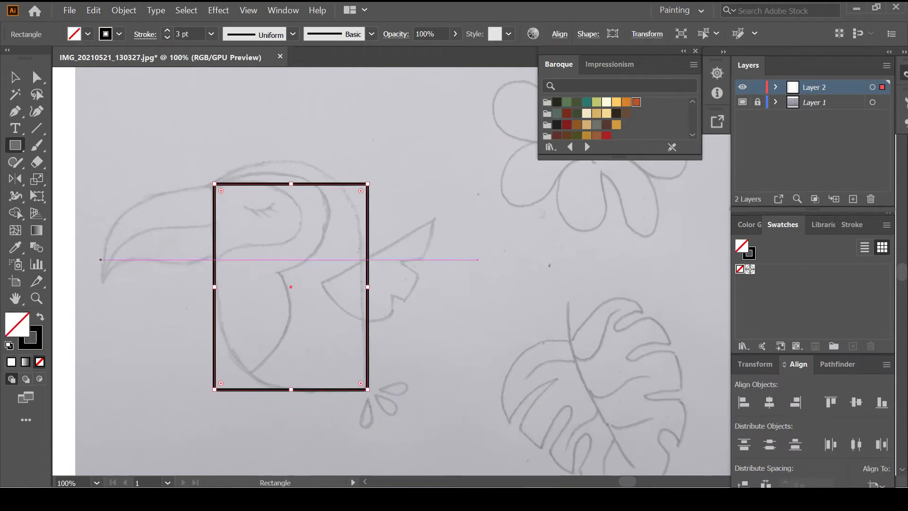
# Bend the body's top edge upward into a dome and round its corner
pyautogui.click(36, 77)
pyautogui.moveTo(221, 384)
pyautogui.mouseDown()
pyautogui.moveTo(260, 369)
pyautogui.moveTo(314, 290)
pyautogui.mouseUp()
pyautogui.hotkey('ctrl', 'z')
pyautogui.hotkey('shift', '`')
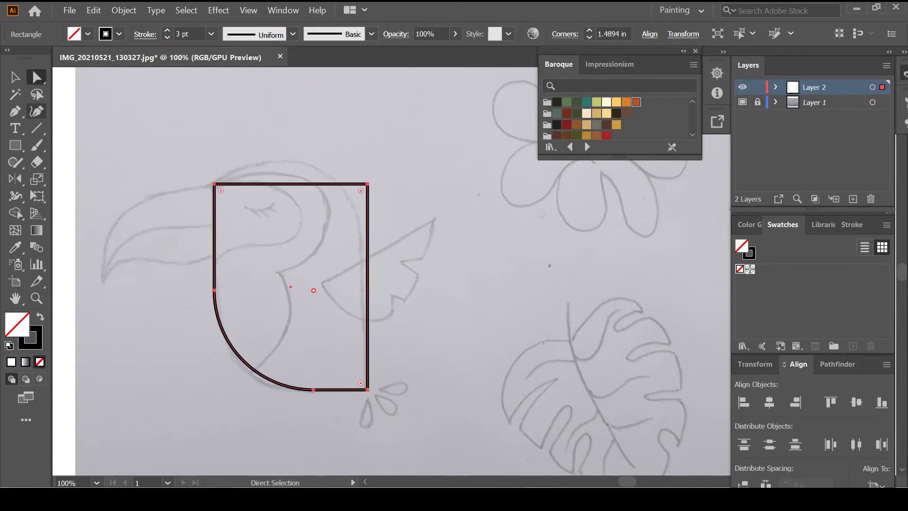
pyautogui.moveTo(274, 184); pyautogui.dragTo(275, 162)
pyautogui.press('a')
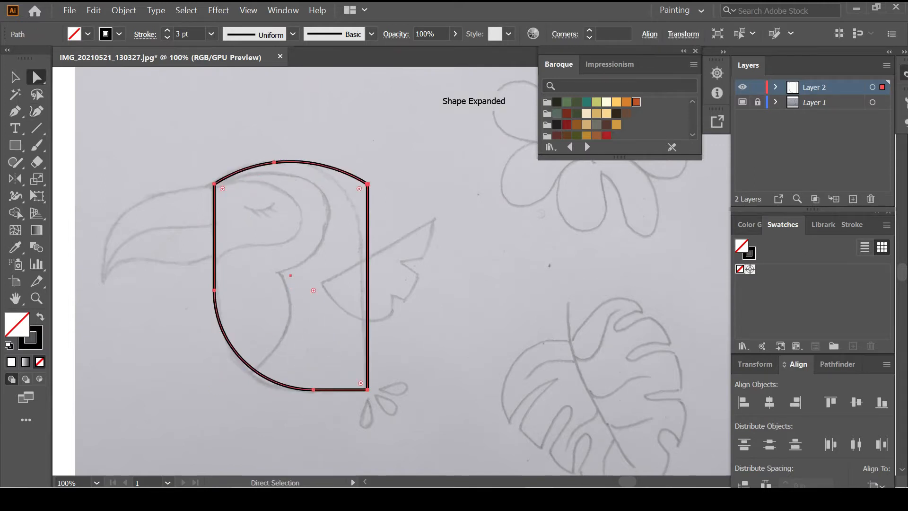
pyautogui.moveTo(360, 190); pyautogui.dragTo(261, 232)
pyautogui.hotkey('ctrl', 'shift', 'a')
pyautogui.hscroll(-1, 302, 265)
pyautogui.hscroll(-1, 341, 271)
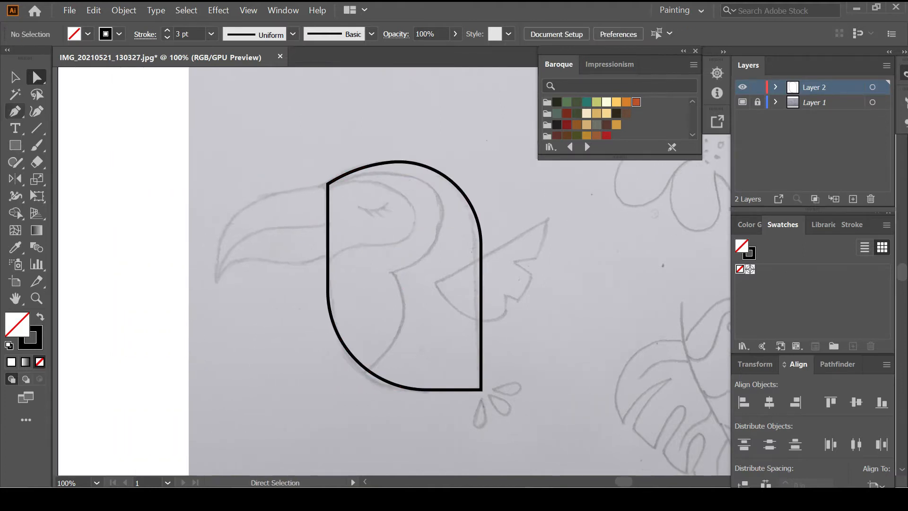
# Draw the beak's curved upper edge to the tip and an S-curved lower edge back to the body
pyautogui.press('p')
pyautogui.click(328, 186)
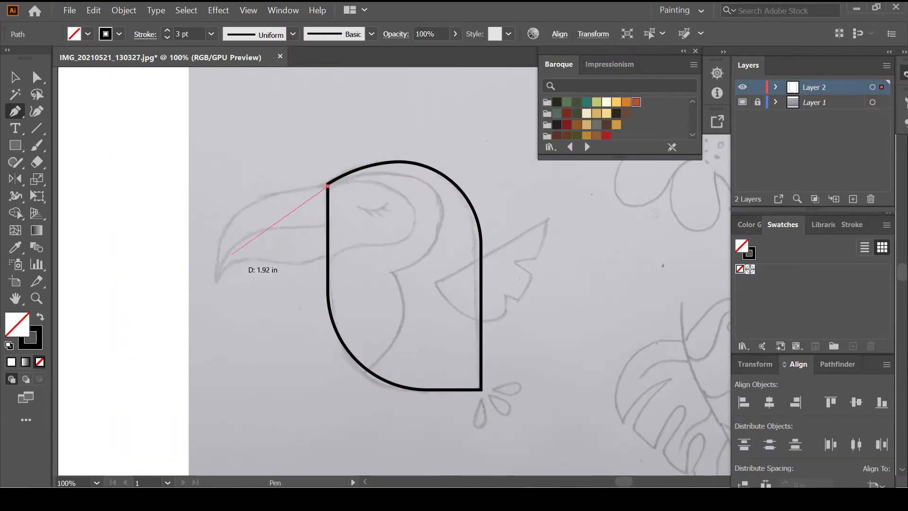
pyautogui.hotkey('shift', '`')
pyautogui.click(217, 280)
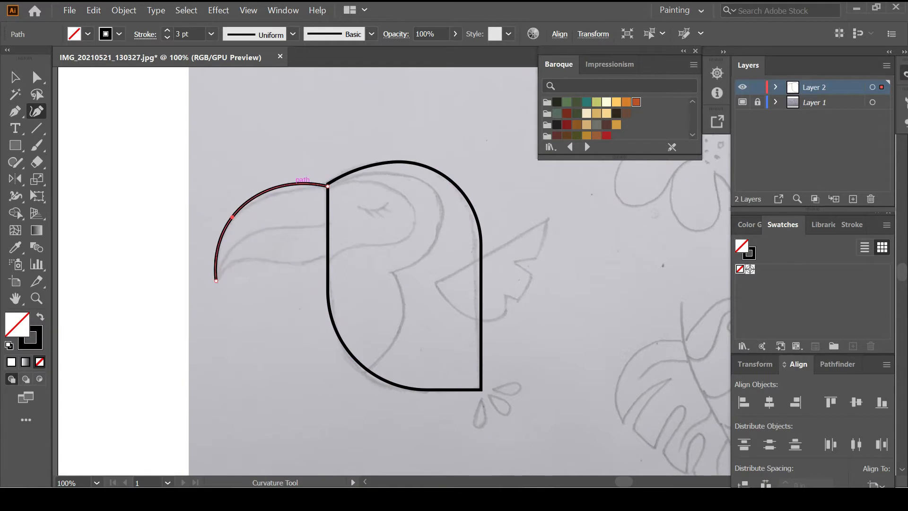
pyautogui.press('Escape')
pyautogui.click(216, 281)
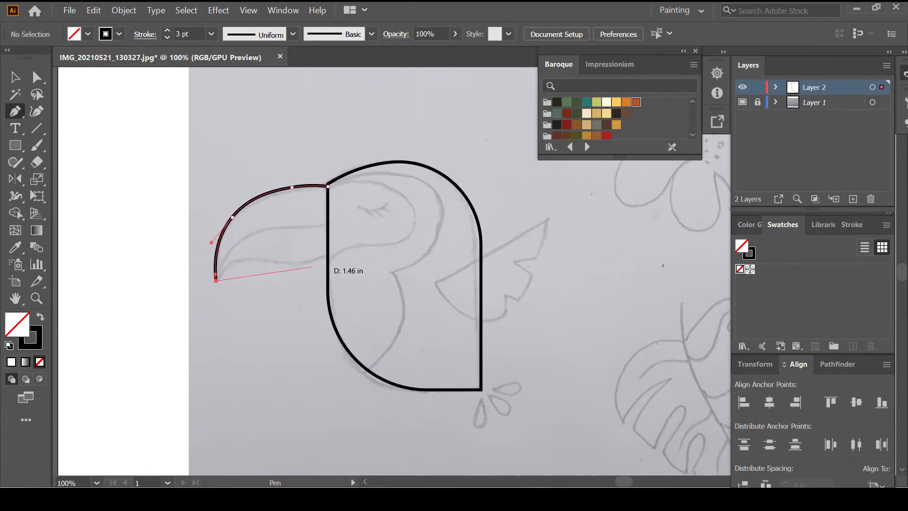
pyautogui.click(328, 254)
pyautogui.hotkey('shift', '`')
pyautogui.moveTo(243, 274); pyautogui.dragTo(228, 260)
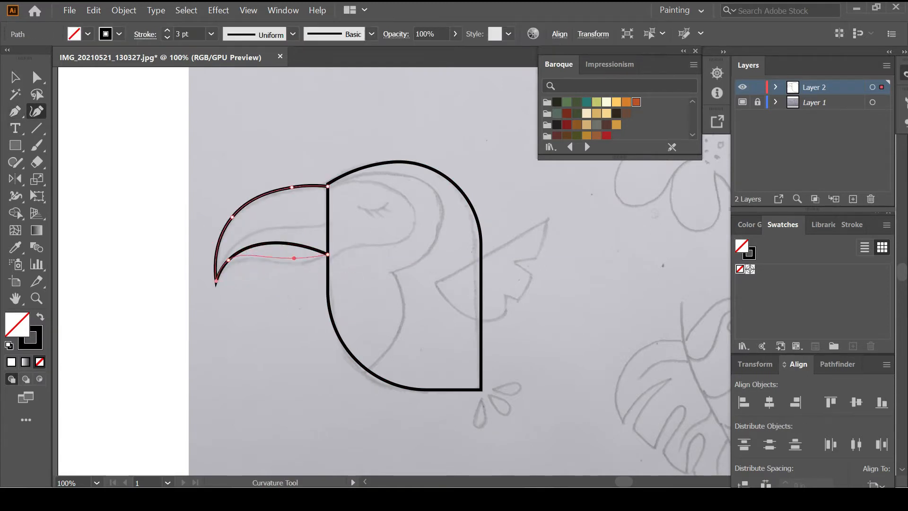
pyautogui.press('Escape')
pyautogui.hotkey('ctrl', 'z')
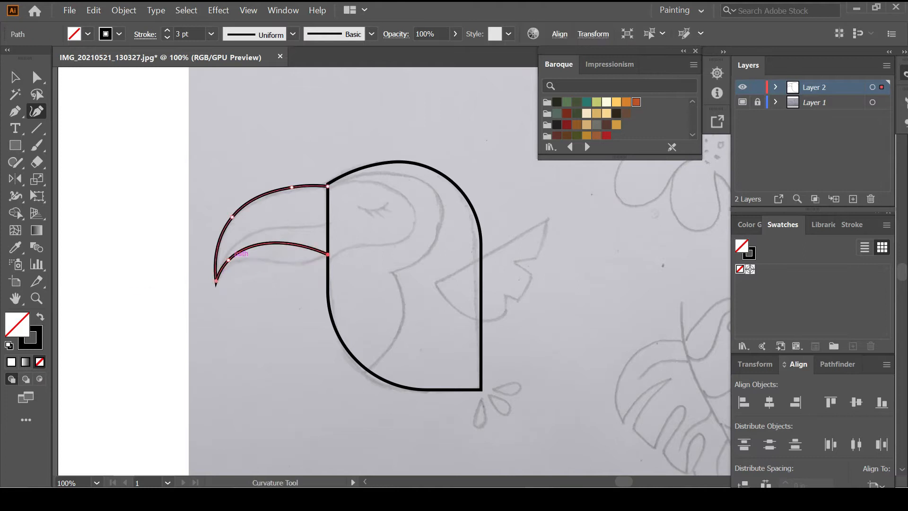
pyautogui.moveTo(284, 245); pyautogui.dragTo(287, 262)
pyautogui.keyDown('ctrl'); pyautogui.click(283, 295); pyautogui.keyUp('ctrl')
# Start an inner beak line from the body edge toward the tip, discarding added midpoints
pyautogui.click(15, 111)
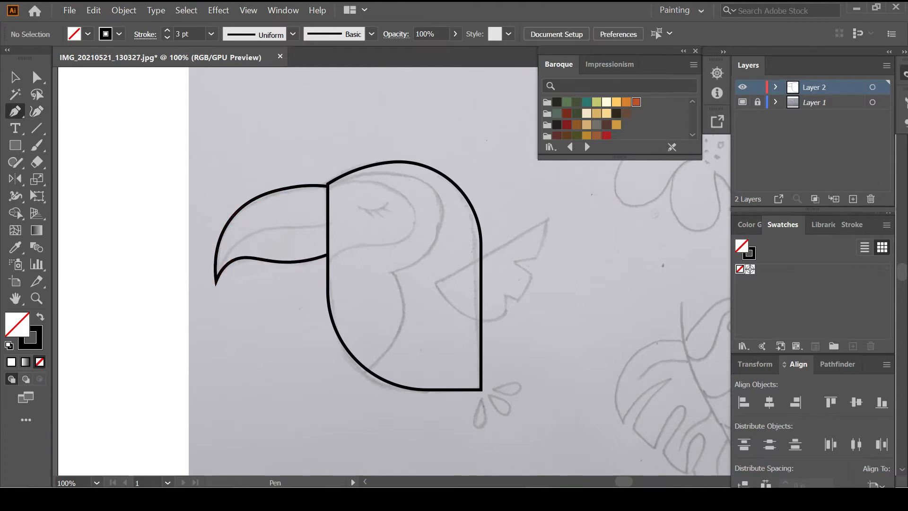
pyautogui.click(328, 226)
pyautogui.moveTo(216, 281); pyautogui.dragTo(218, 305)
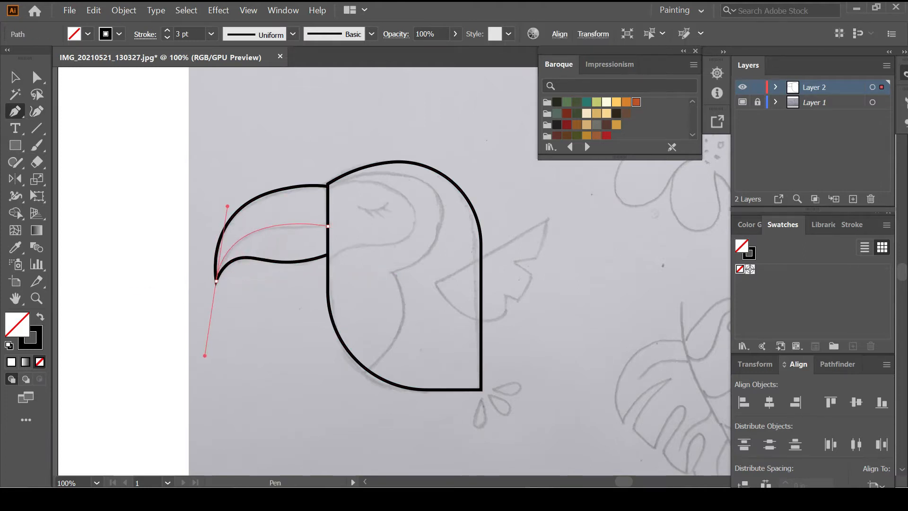
pyautogui.keyDown('ctrl'); pyautogui.click(206, 355); pyautogui.keyUp('ctrl')
pyautogui.click(36, 111)
pyautogui.click(287, 224)
pyautogui.hotkey('ctrl', 'z')
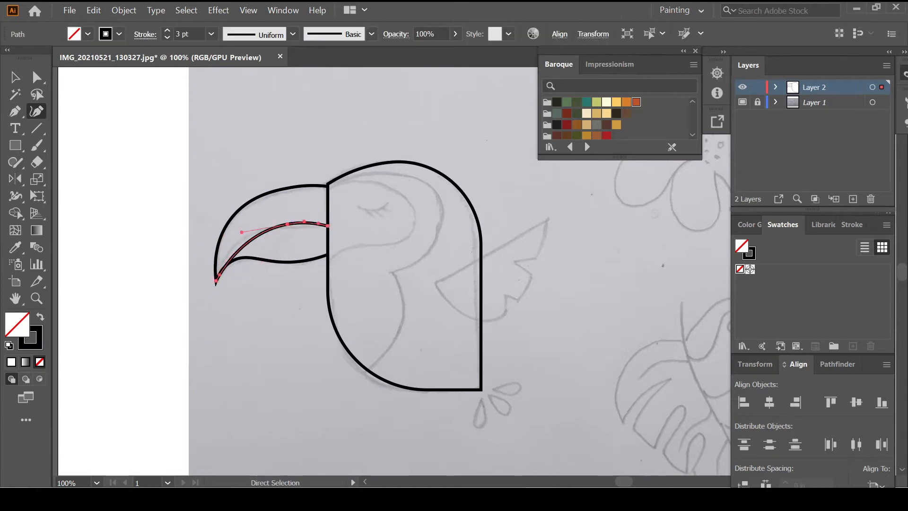
pyautogui.click(288, 224)
pyautogui.hotkey('ctrl', 'z')
pyautogui.hotkey('ctrl', 'z')
# Redraw the inner beak line from the body edge to the tip as a smooth curve
pyautogui.press('p')
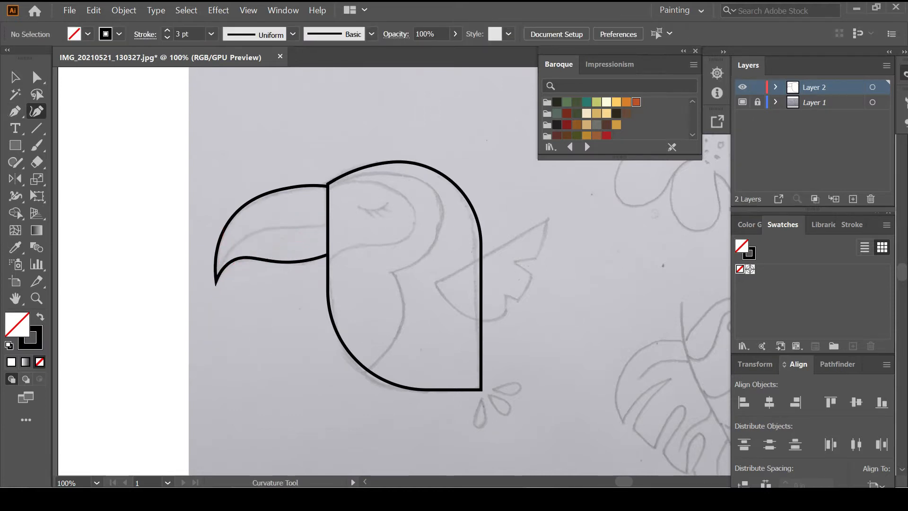
pyautogui.click(328, 226)
pyautogui.moveTo(217, 281); pyautogui.dragTo(259, 294)
pyautogui.hotkey('shift', '`')
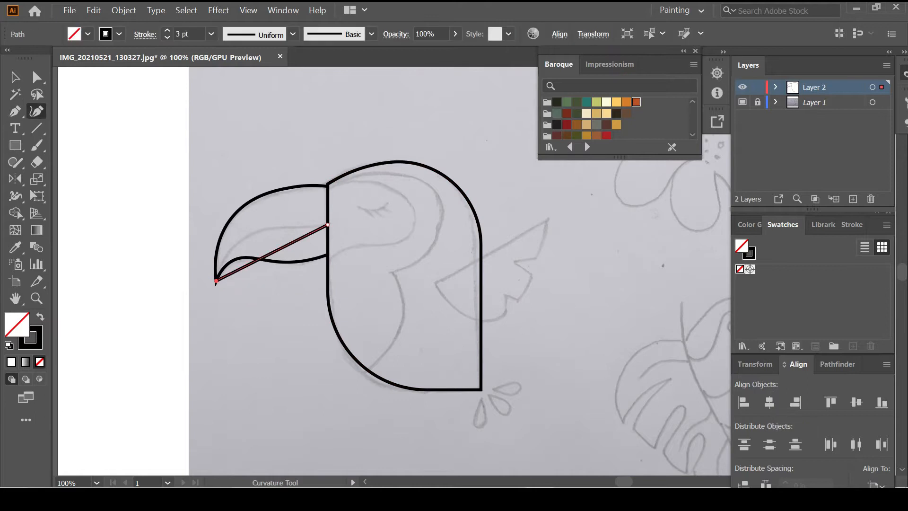
pyautogui.moveTo(259, 260); pyautogui.dragTo(237, 243)
pyautogui.hotkey('ctrl', 'z')
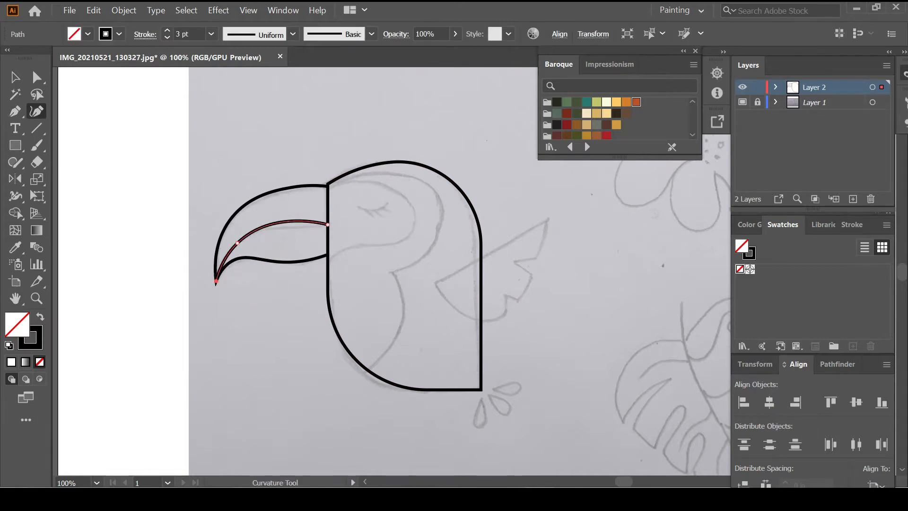
pyautogui.hotkey('ctrl', 'z')
pyautogui.hotkey('ctrl', 'shift', 'a')
pyautogui.hscroll(2, 392, 271)
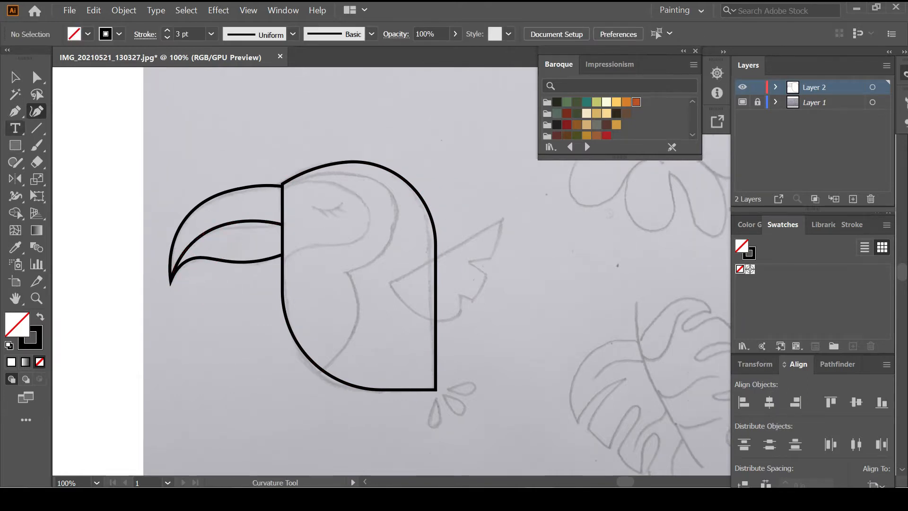
# Outline the pointed wing with a curved lower edge and feather notch points
pyautogui.press('p')
pyautogui.click(502, 220)
pyautogui.click(389, 283)
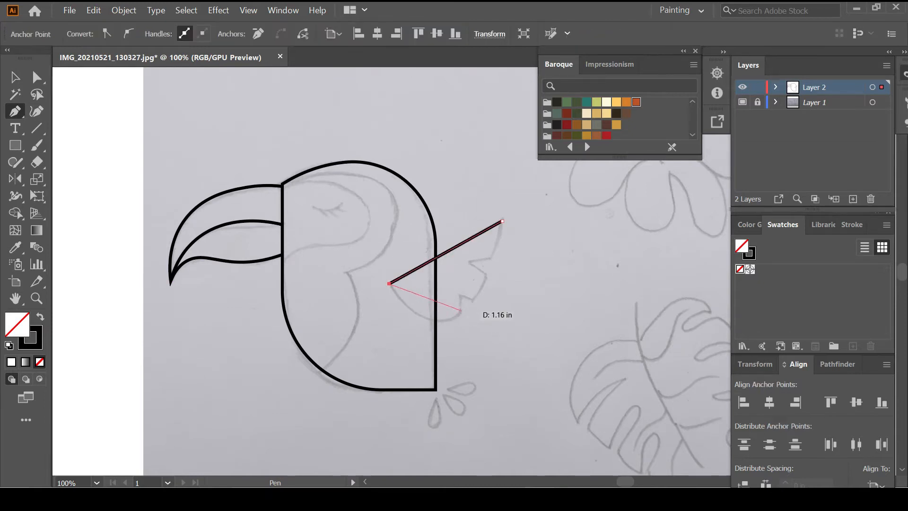
pyautogui.click(461, 311)
pyautogui.hotkey('shift', '`')
pyautogui.moveTo(423, 297); pyautogui.dragTo(460, 294)
pyautogui.click(15, 111)
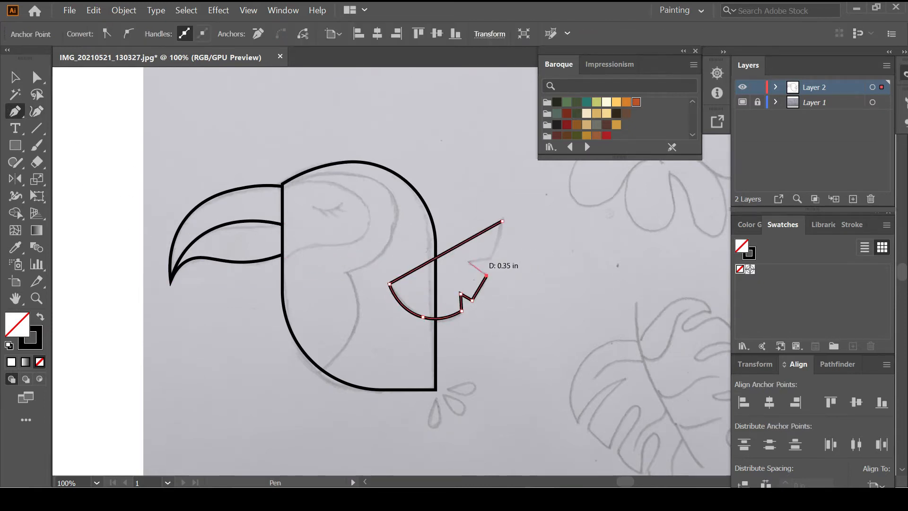
pyautogui.click(467, 262)
pyautogui.click(489, 260)
pyautogui.click(502, 221)
pyautogui.hotkey('shift', '`')
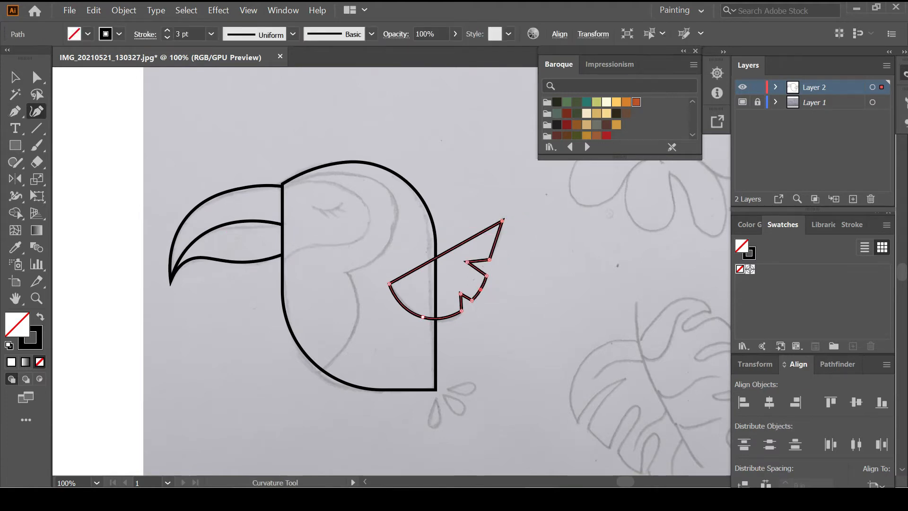
pyautogui.hotkey('ctrl', 'shift', 'a')
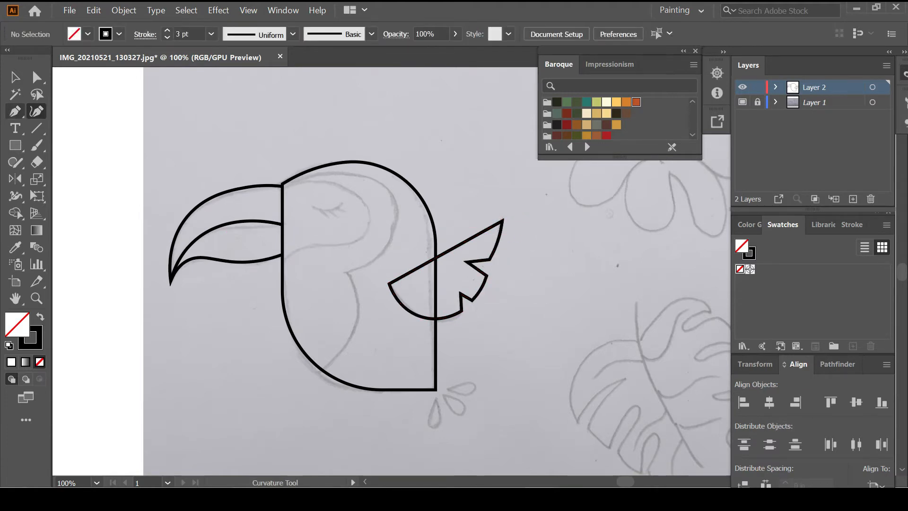
# Trace the curved chest marking from the beak junction down to the body's lower edge
pyautogui.press('p')
pyautogui.click(283, 189)
pyautogui.click(346, 273)
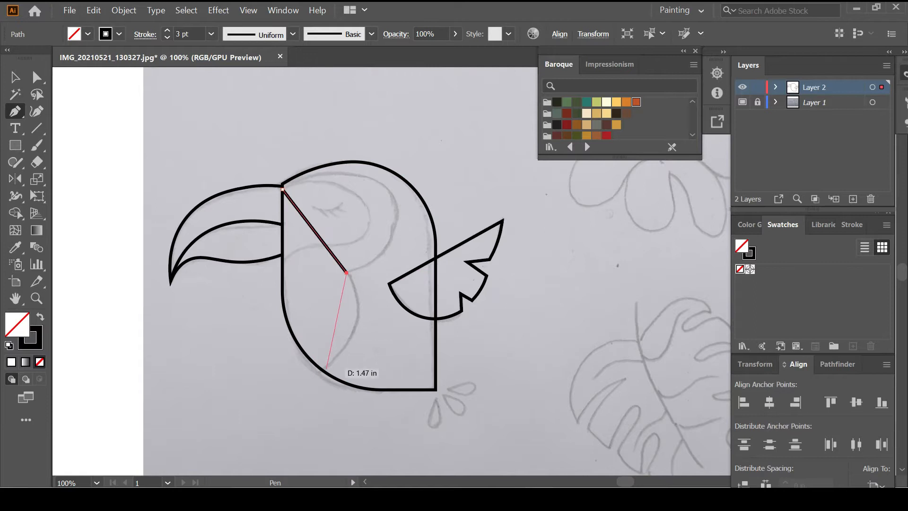
pyautogui.click(323, 370)
pyautogui.hotkey('shift', '`')
pyautogui.moveTo(317, 235)
pyautogui.mouseDown()
pyautogui.moveTo(396, 210)
pyautogui.moveTo(379, 182)
pyautogui.mouseUp()
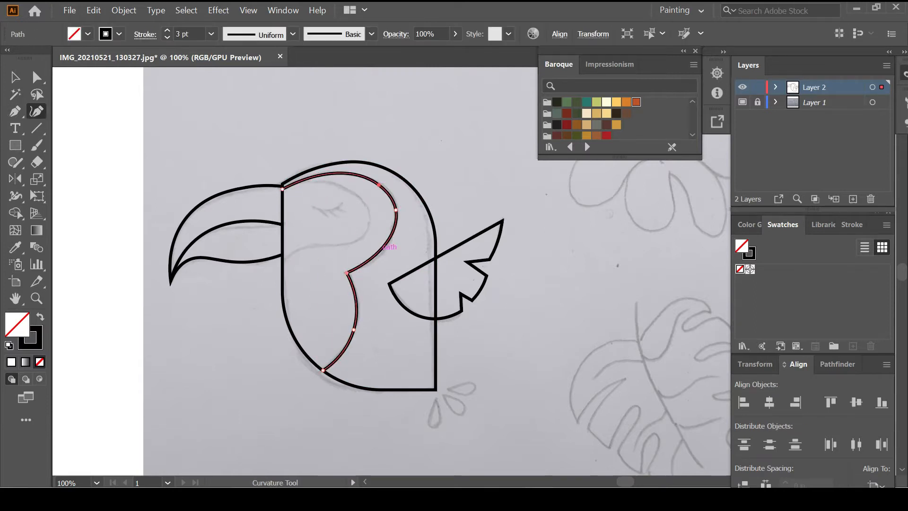
pyautogui.moveTo(382, 251); pyautogui.dragTo(384, 253)
pyautogui.press('Escape')
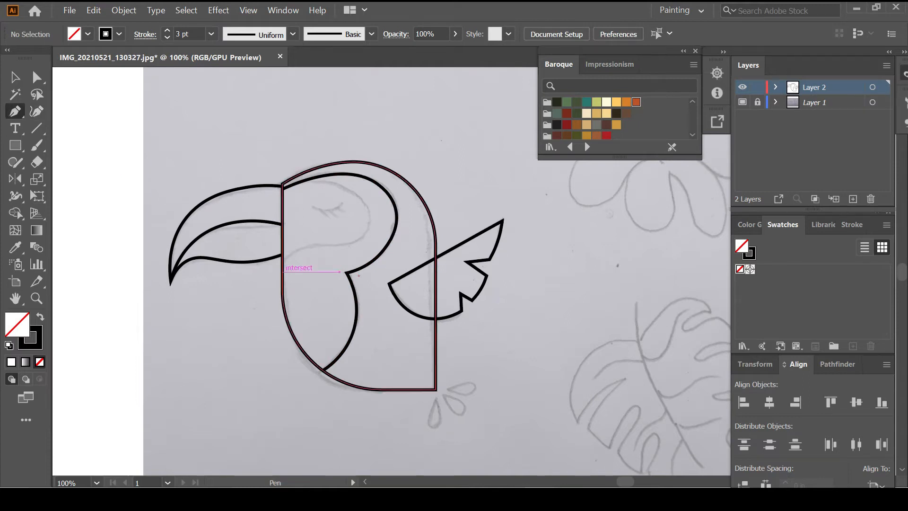
# Draw the closed eye-patch shape with a curved lower edge on the face
pyautogui.click(283, 272)
pyautogui.moveTo(373, 244); pyautogui.dragTo(373, 244)
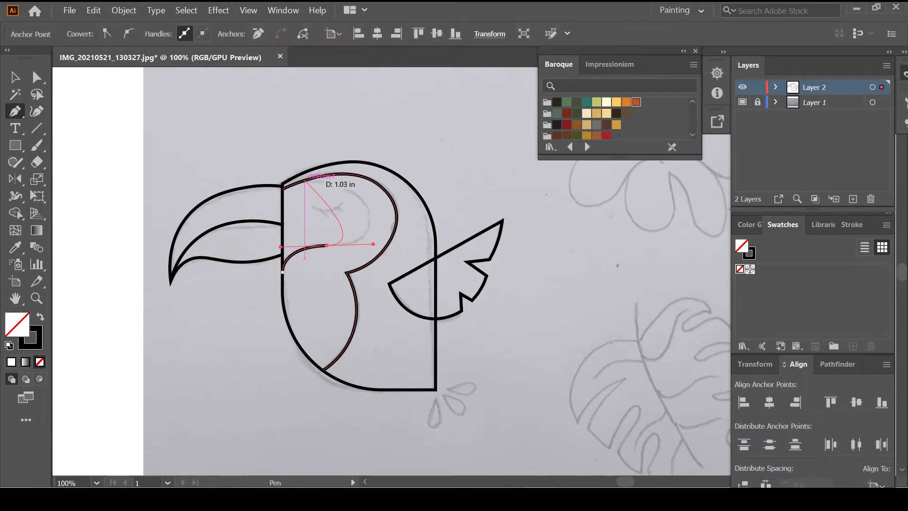
pyautogui.hotkey('ctrl', 'z')
pyautogui.click(301, 181)
pyautogui.hotkey('shift', '`')
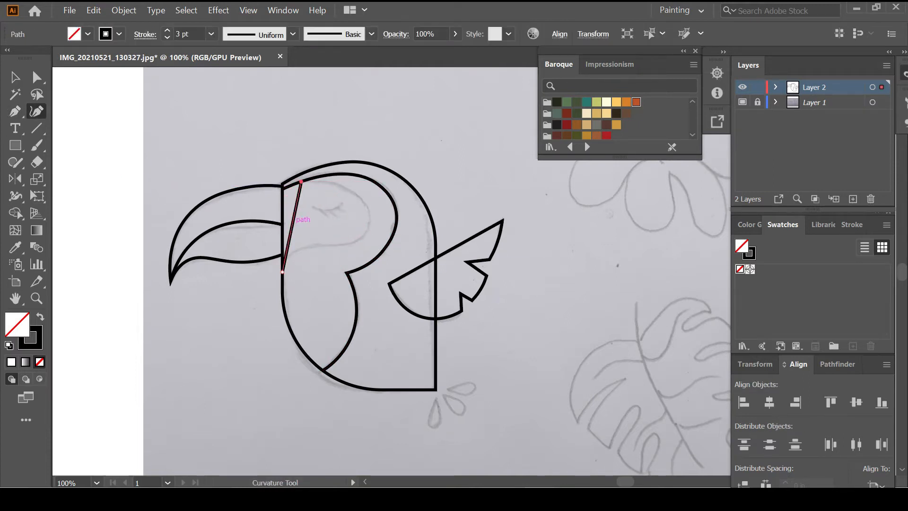
pyautogui.click(282, 272)
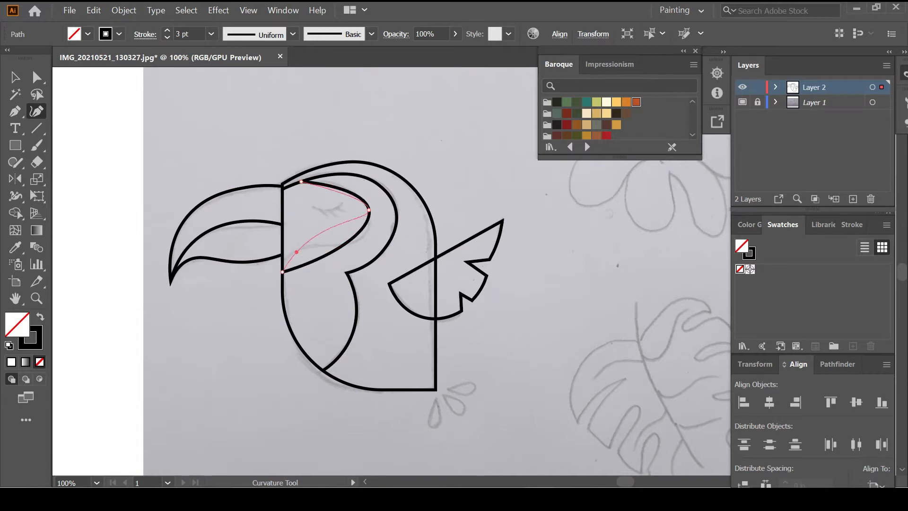
pyautogui.click(296, 251)
pyautogui.moveTo(359, 240); pyautogui.dragTo(360, 240)
pyautogui.hotkey('ctrl', 'shift', 'a')
pyautogui.hscroll(3, 359, 240)
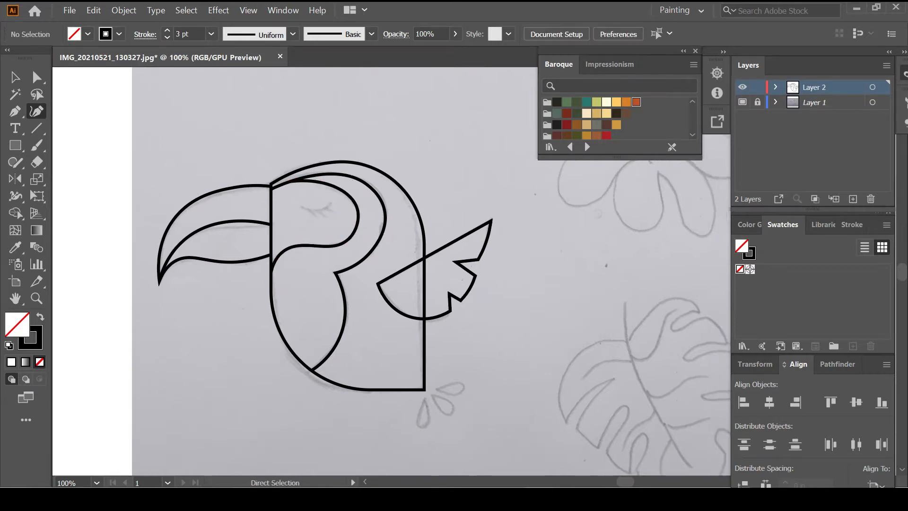
# Refine the eye curve and draw three short eyelash strokes beneath it
pyautogui.scroll(1, 305, 228)
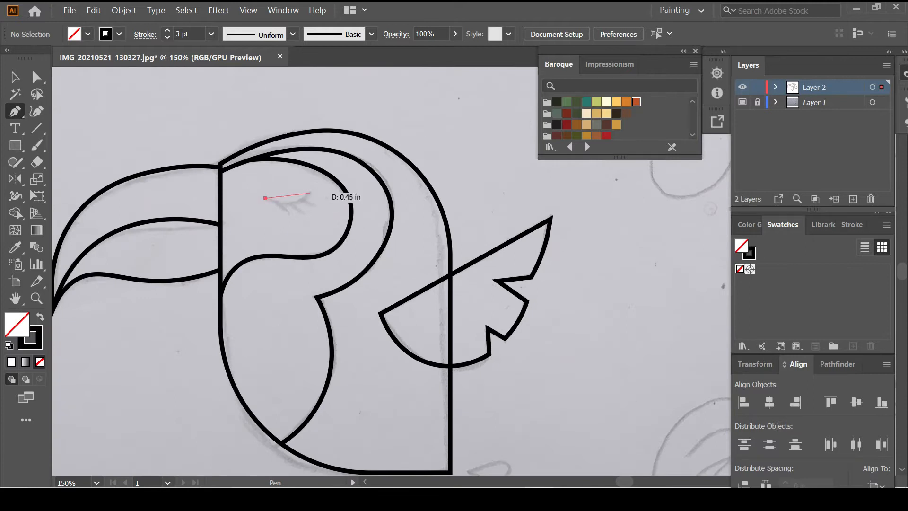
pyautogui.moveTo(310, 193); pyautogui.dragTo(345, 172)
pyautogui.hotkey('ctrl', 'shift', 'a')
pyautogui.scroll(2, 287, 207)
pyautogui.click(271, 201)
pyautogui.click(293, 221)
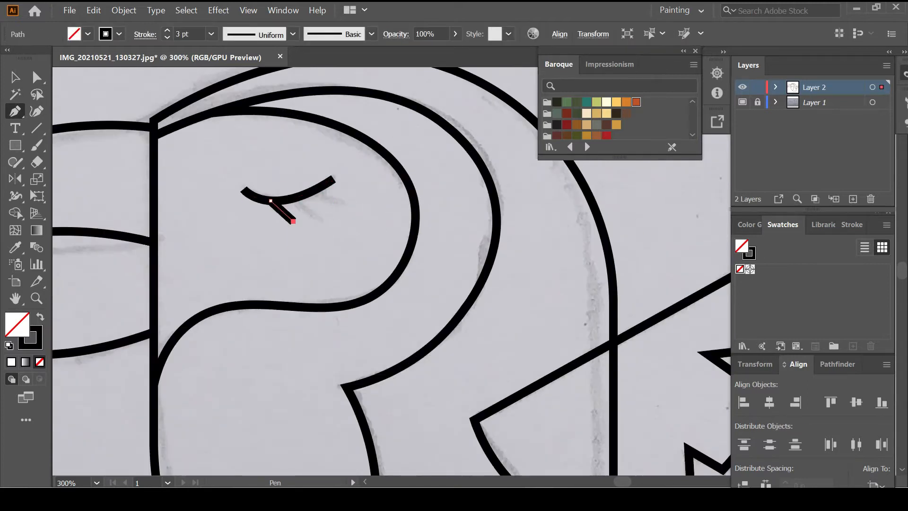
pyautogui.hotkey('ctrl', 'shift', 'a')
pyautogui.click(297, 203)
pyautogui.click(320, 217)
pyautogui.hotkey('ctrl', 'shift', 'a')
pyautogui.click(340, 207)
pyautogui.hotkey('ctrl', 'shift', 'a')
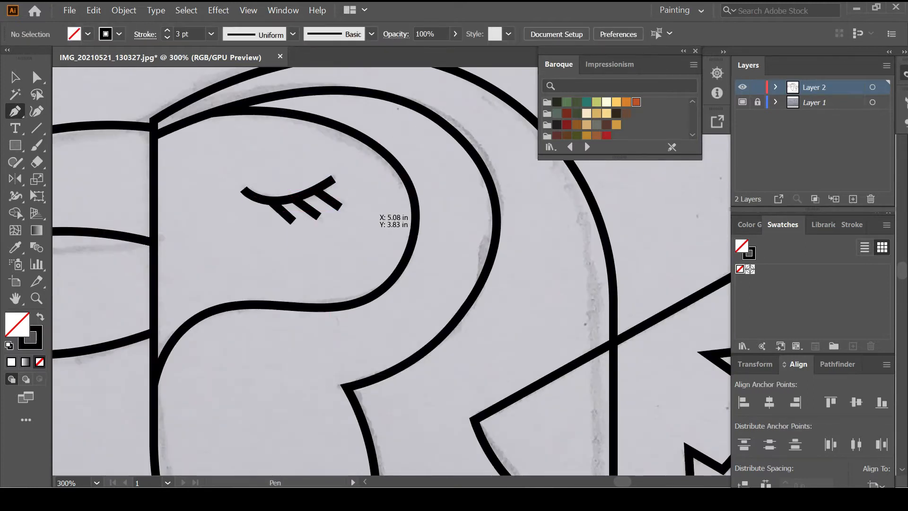
# Taper the eyelash ends to fine points with the Width tool
pyautogui.hotkey('shift', '`')
pyautogui.hotkey('shift', 'w')
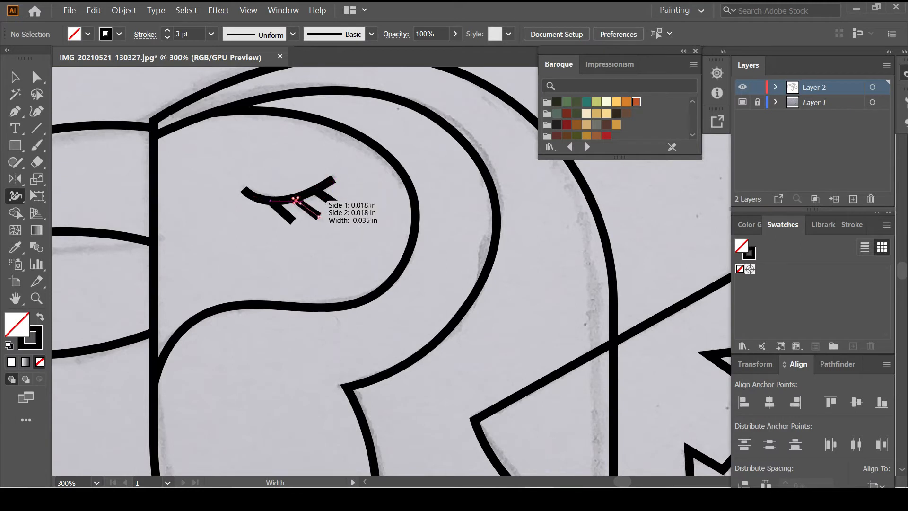
pyautogui.scroll(1, 327, 225)
pyautogui.moveTo(318, 210); pyautogui.dragTo(343, 202)
pyautogui.hotkey('ctrl', 'z')
pyautogui.moveTo(284, 218); pyautogui.dragTo(280, 221)
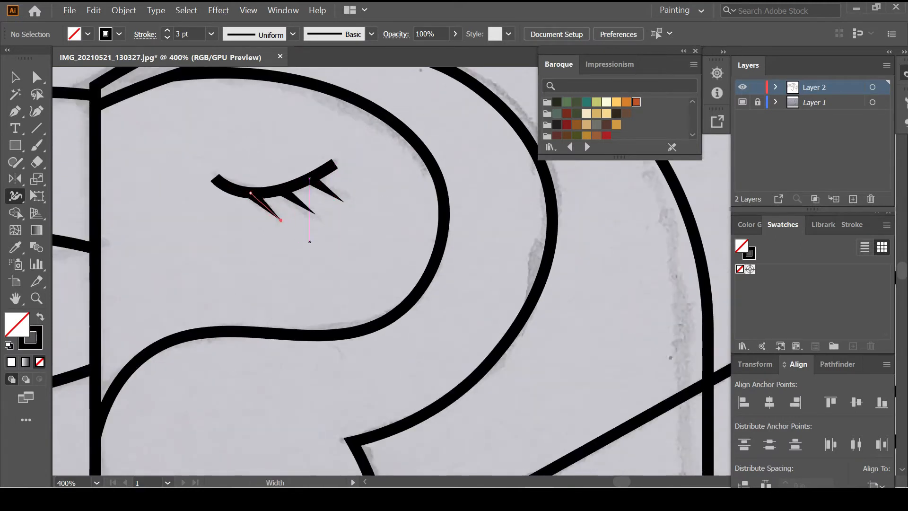
# Apply a tapered variable width profile to the closed-eye curve
pyautogui.press('v')
pyautogui.click(304, 182)
pyautogui.click(293, 34)
pyautogui.click(255, 62)
pyautogui.hotkey('ctrl', 'shift', 'a')
pyautogui.scroll(-6, 313, 233)
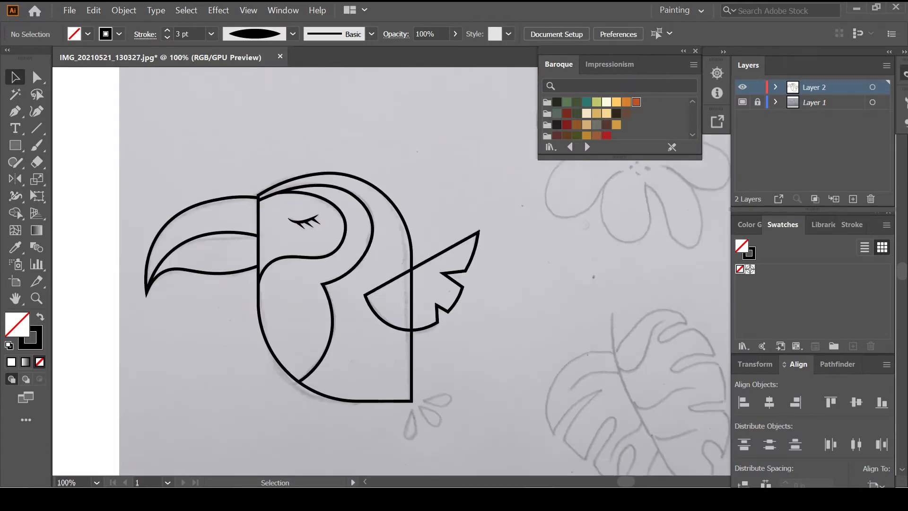
pyautogui.scroll(5, 380, 357)
# Try a pointed-ellipse droplet over the first sketch, then undo it
pyautogui.scroll(1, 381, 358)
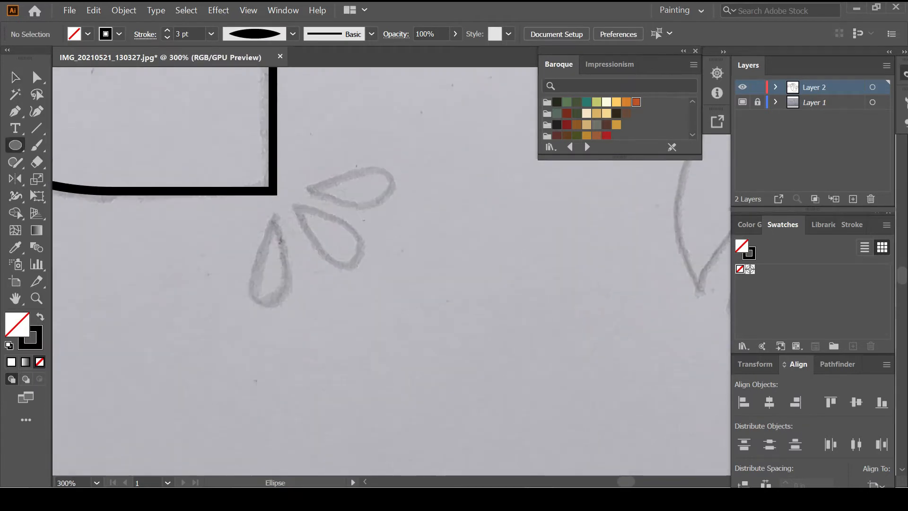
pyautogui.moveTo(260, 259); pyautogui.dragTo(300, 306)
pyautogui.hotkey('shift', 'c')
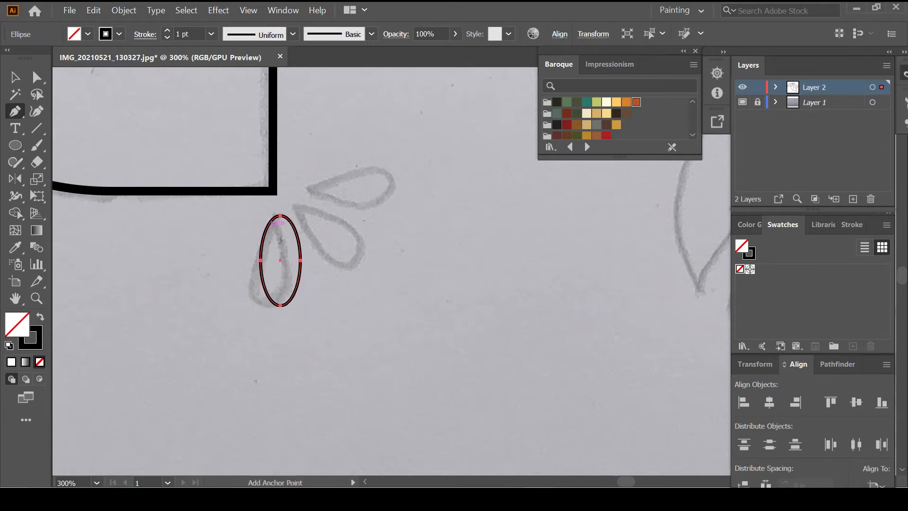
pyautogui.click(280, 215)
pyautogui.press('v')
pyautogui.moveTo(281, 261)
pyautogui.mouseDown()
pyautogui.moveTo(273, 261)
pyautogui.moveTo(289, 260)
pyautogui.mouseUp()
pyautogui.moveTo(273, 306)
pyautogui.mouseDown()
pyautogui.moveTo(273, 282)
pyautogui.moveTo(273, 305)
pyautogui.mouseUp()
pyautogui.moveTo(295, 260); pyautogui.dragTo(291, 260)
pyautogui.hotkey('ctrl', 'shift', 'a')
pyautogui.hscroll(1, 391, 271)
pyautogui.hotkey('ctrl', 'z')
pyautogui.hotkey('ctrl', 'z')
pyautogui.hotkey('ctrl', 'z')
pyautogui.hotkey('ctrl', 'z')
pyautogui.hotkey('ctrl', 'z')
pyautogui.hotkey('ctrl', 'z')
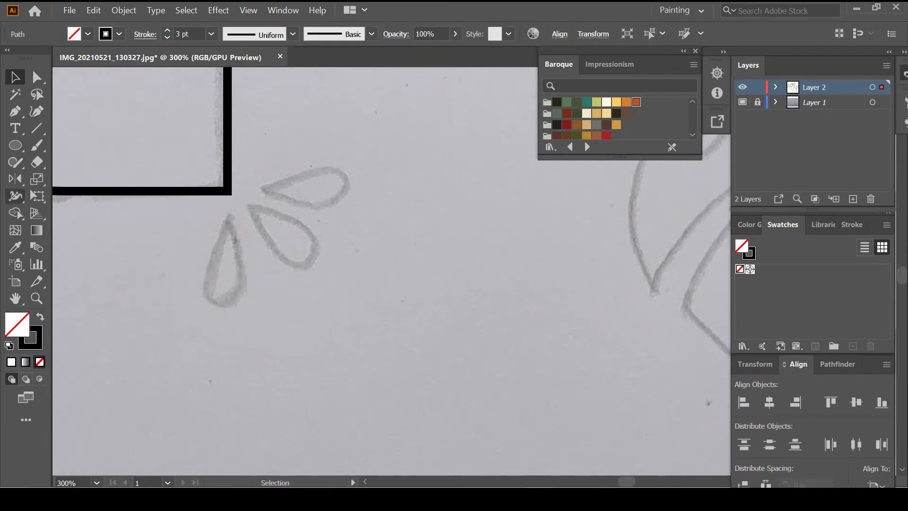
# Place a three-sided polygon over the first droplet, scaled and narrowed, with a 2 pt stroke
pyautogui.click(15, 146)
pyautogui.click(82, 197)
pyautogui.click(285, 257)
pyautogui.click(417, 270)
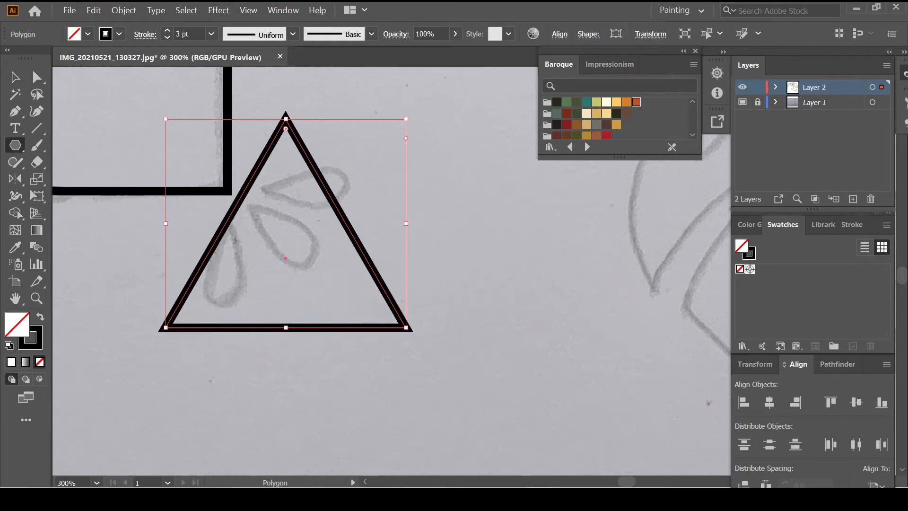
pyautogui.moveTo(285, 258); pyautogui.dragTo(227, 358)
pyautogui.moveTo(228, 427)
pyautogui.mouseDown()
pyautogui.moveTo(213, 294)
pyautogui.moveTo(213, 304)
pyautogui.mouseUp()
pyautogui.moveTo(277, 261); pyautogui.dragTo(256, 261)
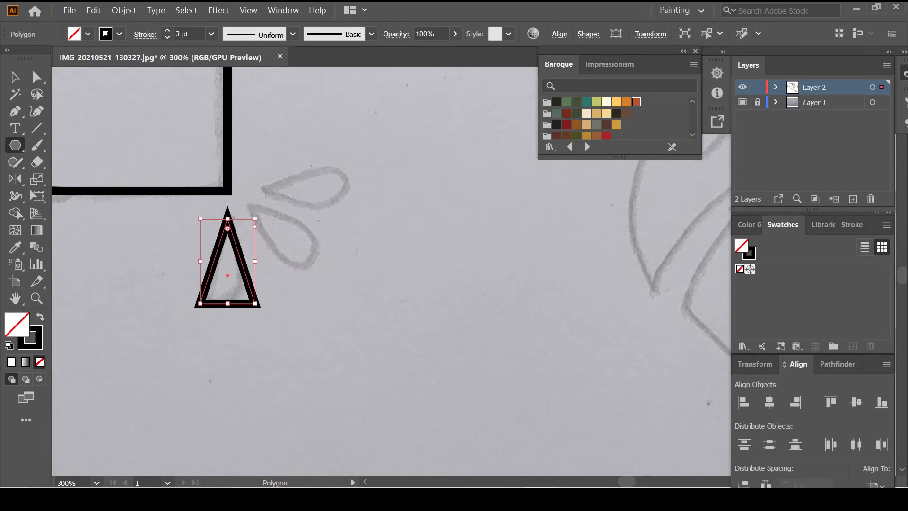
pyautogui.click(167, 38)
# Round the triangle's two bottom corners to form a teardrop
pyautogui.press('a')
pyautogui.moveTo(183, 285); pyautogui.dragTo(272, 323)
pyautogui.moveTo(246, 298); pyautogui.dragTo(228, 283)
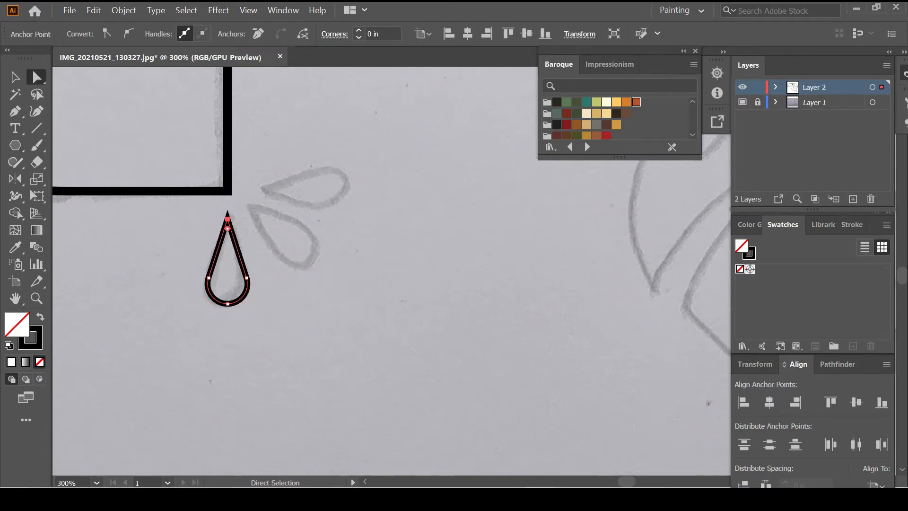
pyautogui.press('v')
# Duplicate the teardrop and rotate the copies onto the second and third droplet sketches
pyautogui.click(256, 269)
pyautogui.moveTo(255, 269); pyautogui.dragTo(280, 247)
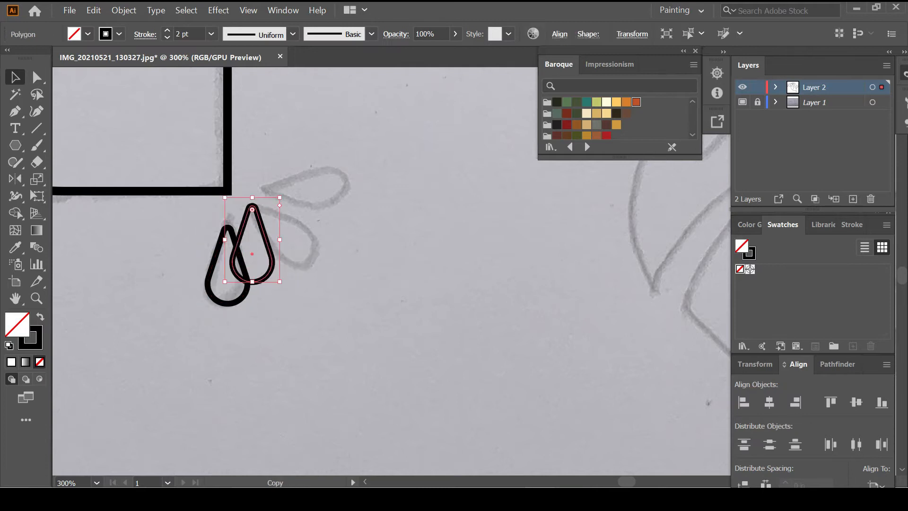
pyautogui.moveTo(283, 286)
pyautogui.mouseDown()
pyautogui.moveTo(308, 249)
pyautogui.moveTo(288, 238)
pyautogui.moveTo(338, 194)
pyautogui.moveTo(334, 175)
pyautogui.mouseUp()
pyautogui.moveTo(341, 225); pyautogui.dragTo(346, 219)
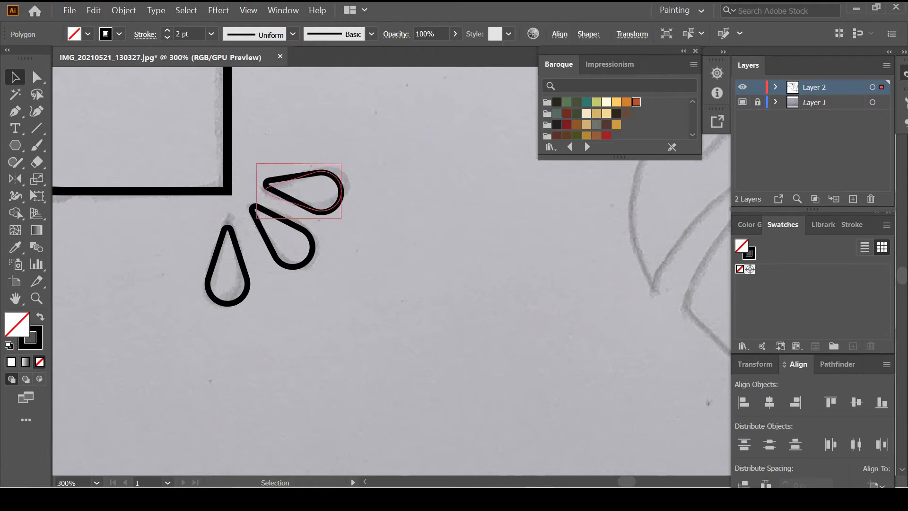
pyautogui.click(349, 268)
pyautogui.scroll(-4, 349, 268)
pyautogui.scroll(-1, 348, 269)
pyautogui.hotkey('ctrl', 'a')
pyautogui.hotkey('shift', 'm')
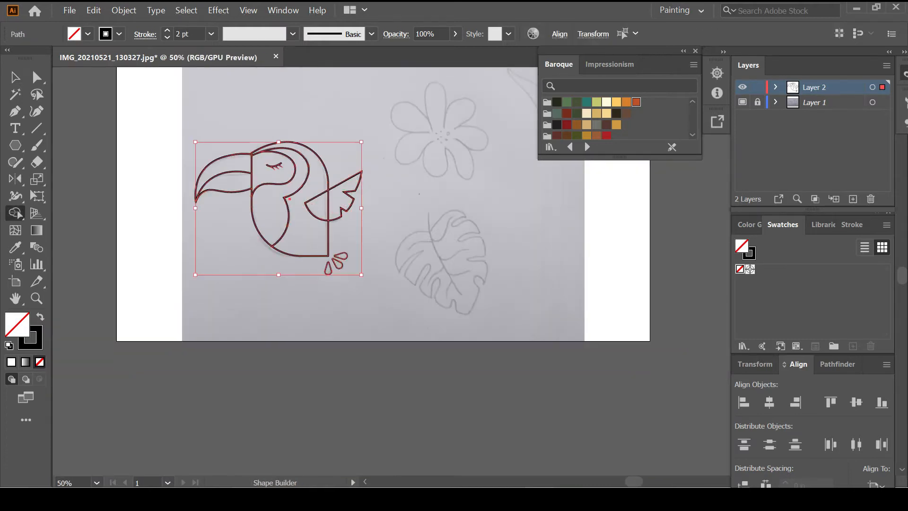
# Merge the toucan's wing pieces, lock the toucan layer and add a new layer for the flower
pyautogui.scroll(3, 337, 197)
pyautogui.moveTo(337, 201); pyautogui.dragTo(286, 225)
pyautogui.scroll(-3, 331, 279)
pyautogui.hotkey('ctrl', 'shift', 'a')
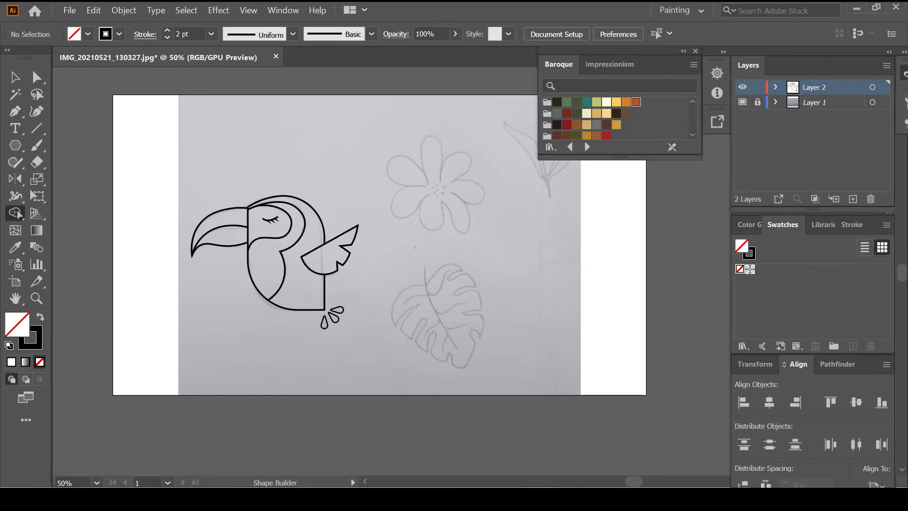
pyautogui.click(758, 87)
pyautogui.click(853, 199)
pyautogui.hscroll(3, 380, 245)
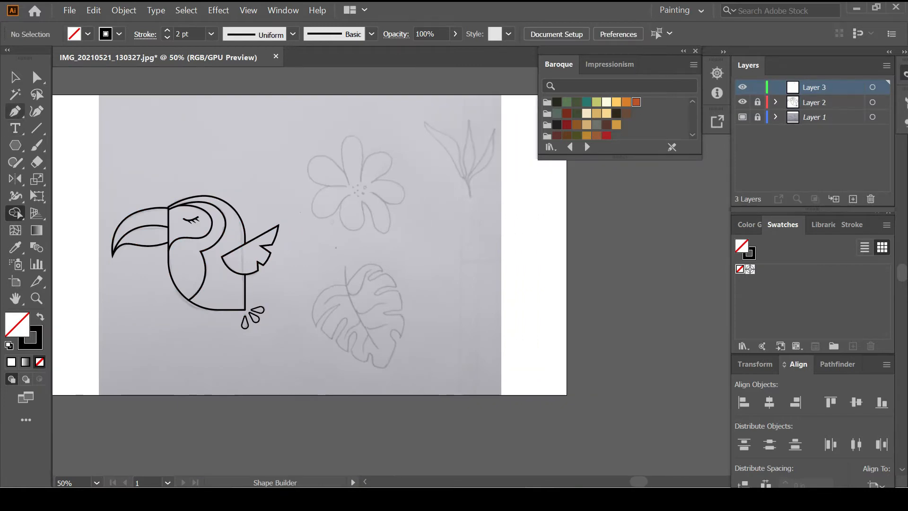
# Trace the first petal from the flower centre out to its rounded tip
pyautogui.hotkey('shift', '`')
pyautogui.scroll(4, 353, 189)
pyautogui.scroll(3, 359, 222)
pyautogui.click(310, 238)
pyautogui.click(328, 273)
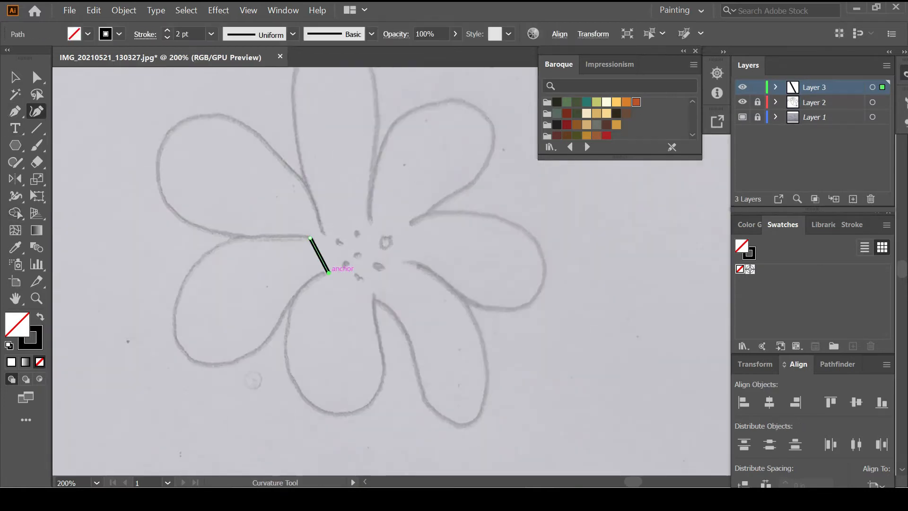
pyautogui.click(179, 340)
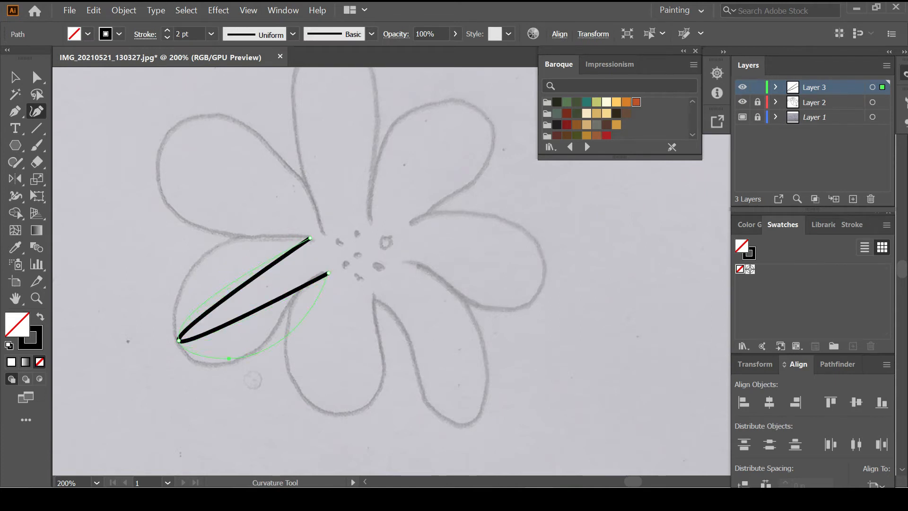
pyautogui.click(211, 366)
pyautogui.click(188, 272)
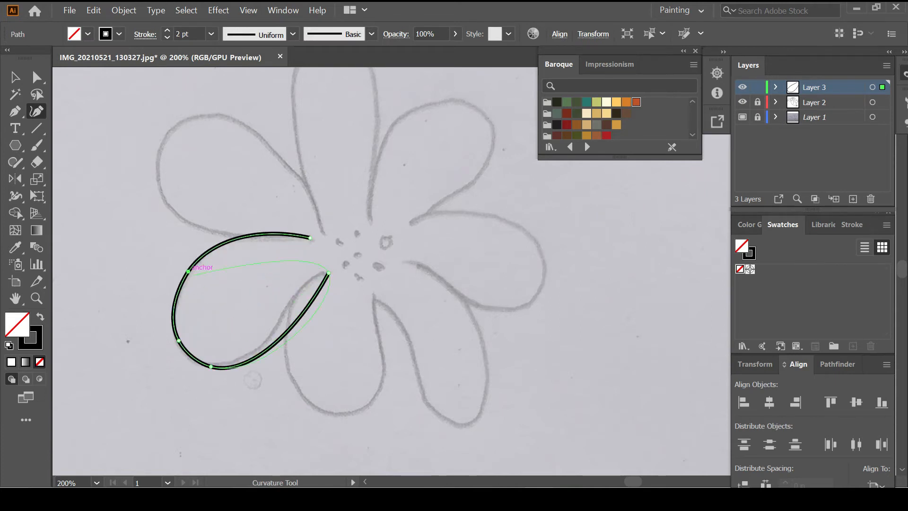
pyautogui.click(290, 298)
# Remove the extra curve point and reshape the first petal's lower curve
pyautogui.hotkey('ctrl', 'z')
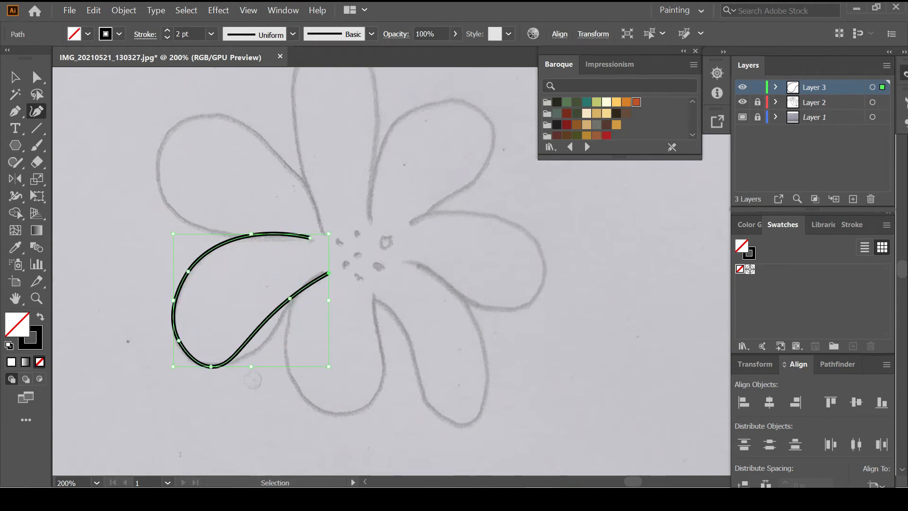
pyautogui.moveTo(261, 332); pyautogui.dragTo(270, 334)
pyautogui.press('Escape')
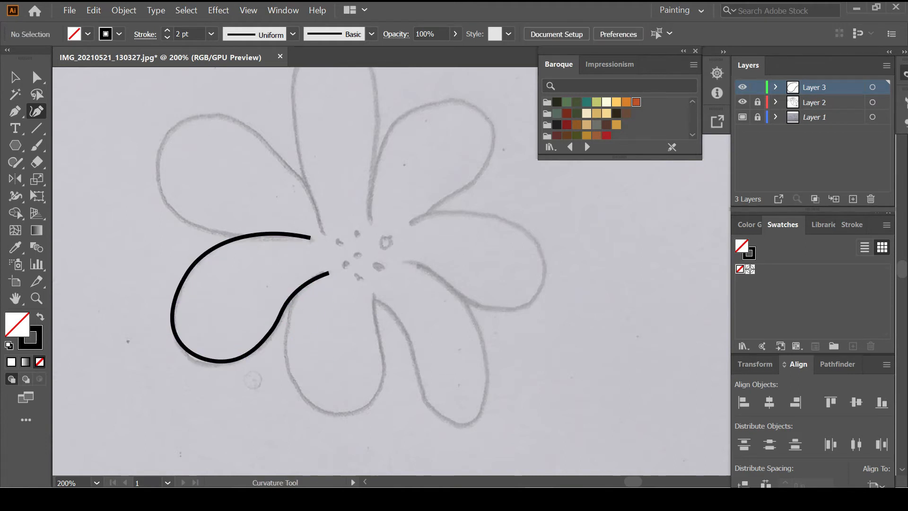
pyautogui.click(175, 328)
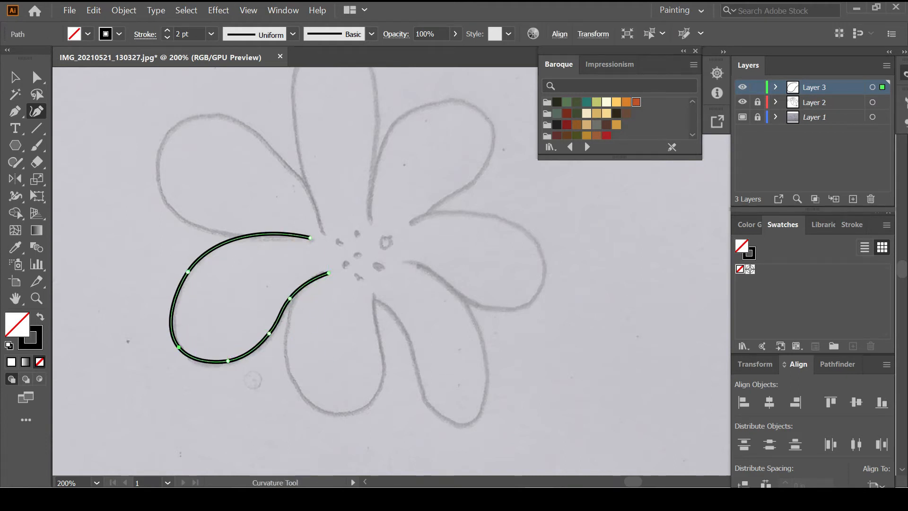
pyautogui.press('Escape')
# Trace the second petal beside the first, curving its outer edge along the sketch
pyautogui.click(250, 235)
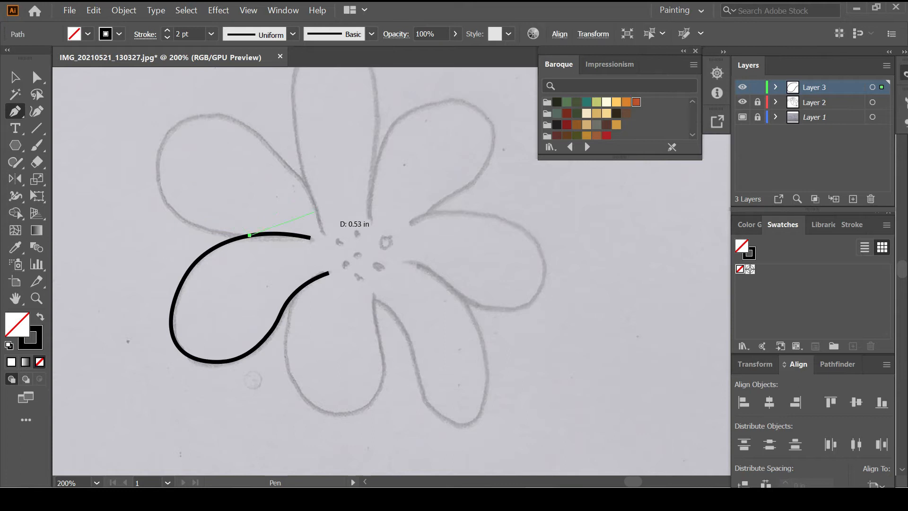
pyautogui.click(323, 227)
pyautogui.hotkey('shift', '`')
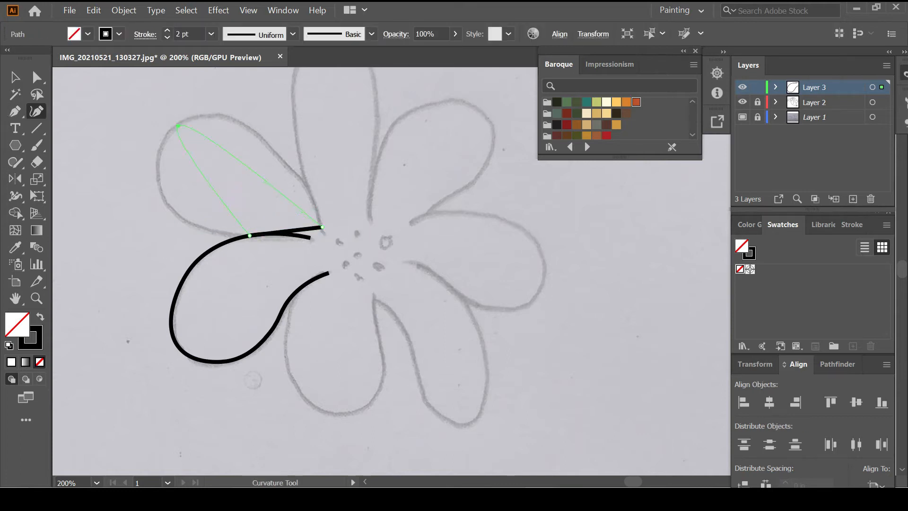
pyautogui.moveTo(178, 126); pyautogui.dragTo(178, 126)
pyautogui.moveTo(206, 182); pyautogui.dragTo(162, 197)
pyautogui.moveTo(272, 173); pyautogui.dragTo(303, 177)
pyautogui.press('Escape')
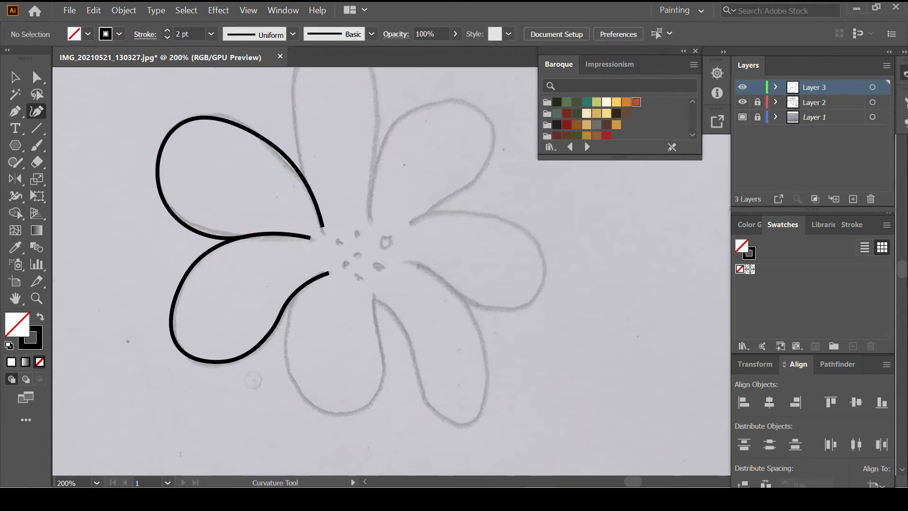
# Trace the top petal, curving both its sides to match the sketch
pyautogui.scroll(3, 331, 269)
pyautogui.click(305, 272)
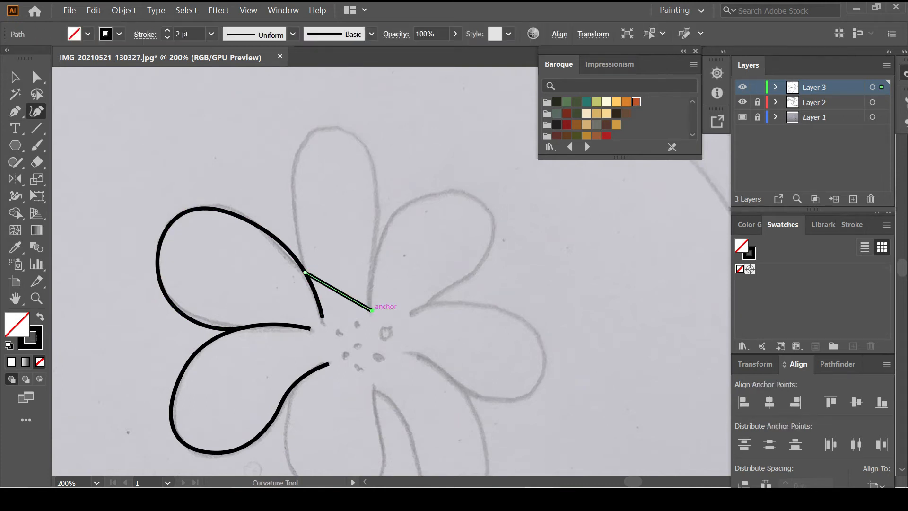
pyautogui.moveTo(330, 128); pyautogui.dragTo(329, 129)
pyautogui.moveTo(351, 189); pyautogui.dragTo(372, 158)
pyautogui.moveTo(312, 173); pyautogui.dragTo(295, 157)
pyautogui.moveTo(298, 221); pyautogui.dragTo(298, 221)
pyautogui.moveTo(390, 241); pyautogui.dragTo(371, 239)
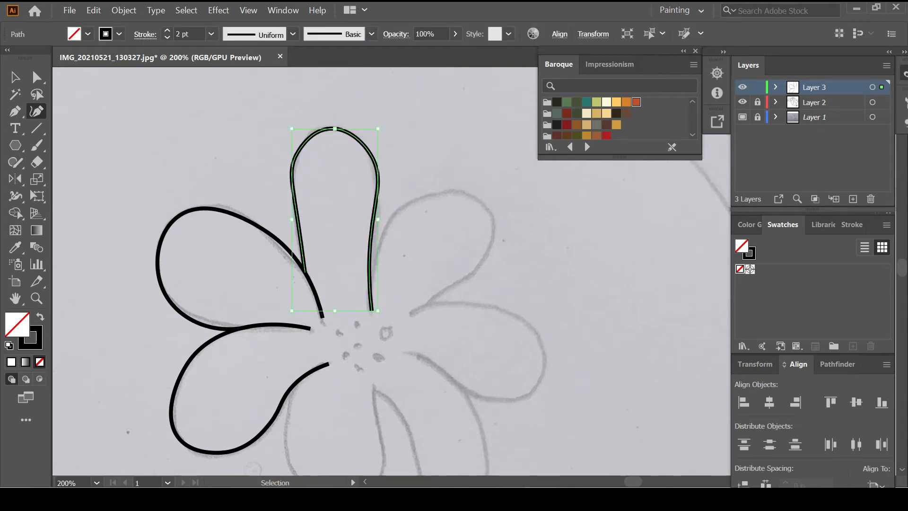
pyautogui.keyDown('ctrl'); pyautogui.click(341, 246); pyautogui.keyUp('ctrl')
# Trace the right petal, shaping its upper and lower curves along the sketch
pyautogui.scroll(-2, 341, 246)
pyautogui.click(370, 232)
pyautogui.click(414, 257)
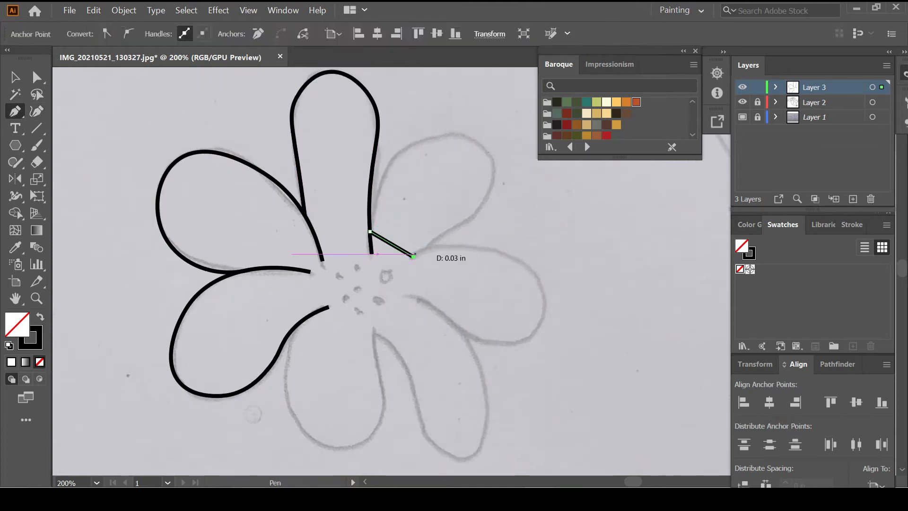
pyautogui.hotkey('shift', '`')
pyautogui.click(471, 141)
pyautogui.moveTo(494, 179); pyautogui.dragTo(496, 175)
pyautogui.moveTo(457, 240); pyautogui.dragTo(445, 234)
pyautogui.moveTo(411, 170); pyautogui.dragTo(394, 158)
pyautogui.moveTo(467, 215); pyautogui.dragTo(468, 226)
# Clean up the right petal by undoing the extra point and deleting a stray point
pyautogui.keyDown('ctrl'); pyautogui.click(503, 218); pyautogui.keyUp('ctrl')
pyautogui.hotkey('ctrl', 'z')
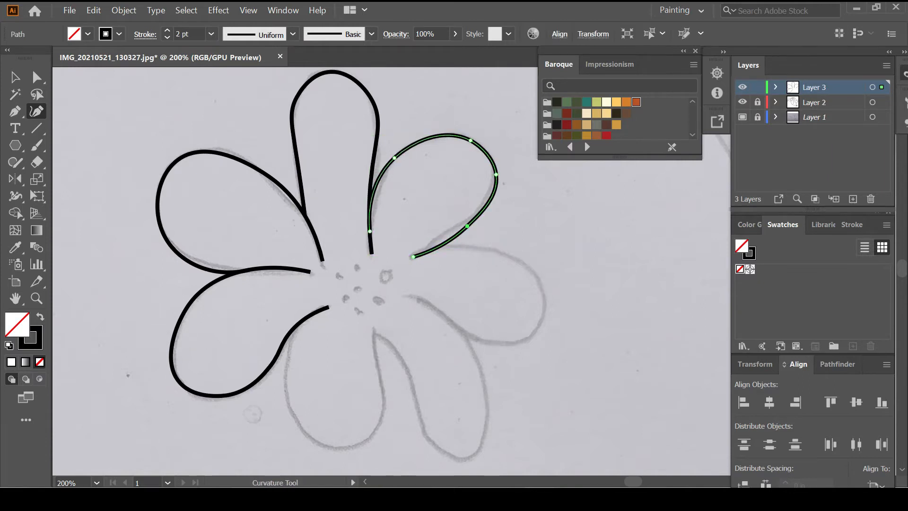
pyautogui.keyDown('ctrl'); pyautogui.click(407, 185); pyautogui.keyUp('ctrl')
pyautogui.keyDown('ctrl'); pyautogui.click(396, 158); pyautogui.keyUp('ctrl')
pyautogui.click(395, 158)
pyautogui.press('Delete')
pyautogui.keyDown('ctrl'); pyautogui.click(417, 190); pyautogui.keyUp('ctrl')
pyautogui.scroll(-2, 416, 237)
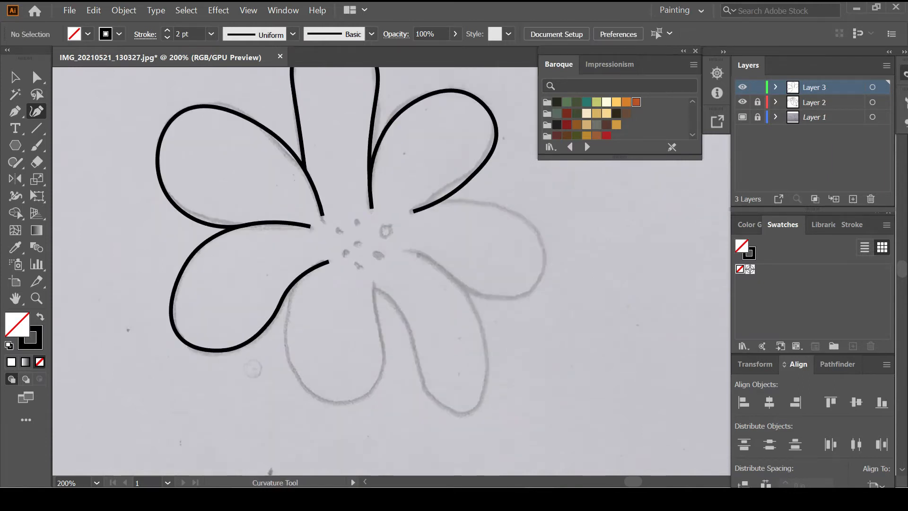
pyautogui.click(15, 111)
# Trace the lower right petal, rounding its outer, upper and lower edges
pyautogui.click(443, 199)
pyautogui.click(402, 250)
pyautogui.click(36, 111)
pyautogui.moveTo(424, 225); pyautogui.dragTo(545, 270)
pyautogui.moveTo(511, 300); pyautogui.dragTo(513, 298)
pyautogui.moveTo(515, 230); pyautogui.dragTo(538, 225)
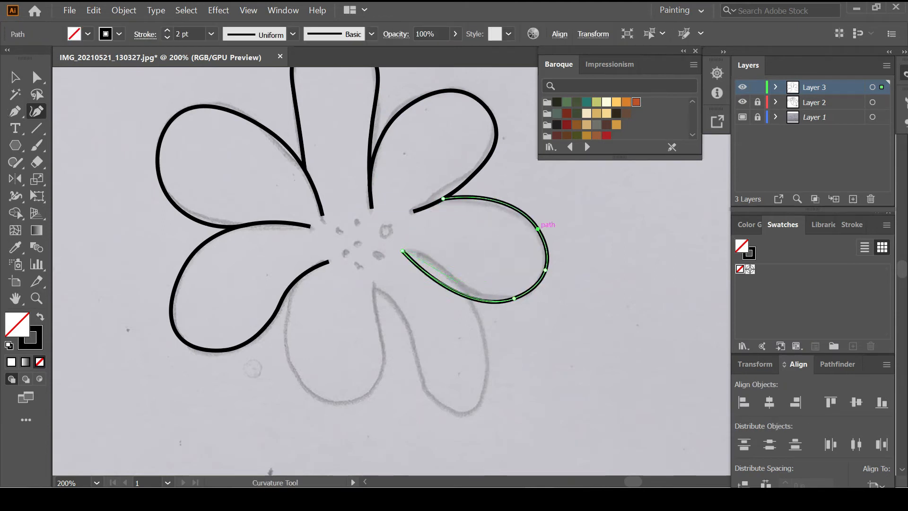
pyautogui.moveTo(438, 283); pyautogui.dragTo(440, 270)
pyautogui.keyDown('ctrl'); pyautogui.click(466, 251); pyautogui.keyUp('ctrl')
# Outline the next lower petal from its base, curving both sides down to its tip
pyautogui.scroll(-2, 457, 234)
pyautogui.press('p')
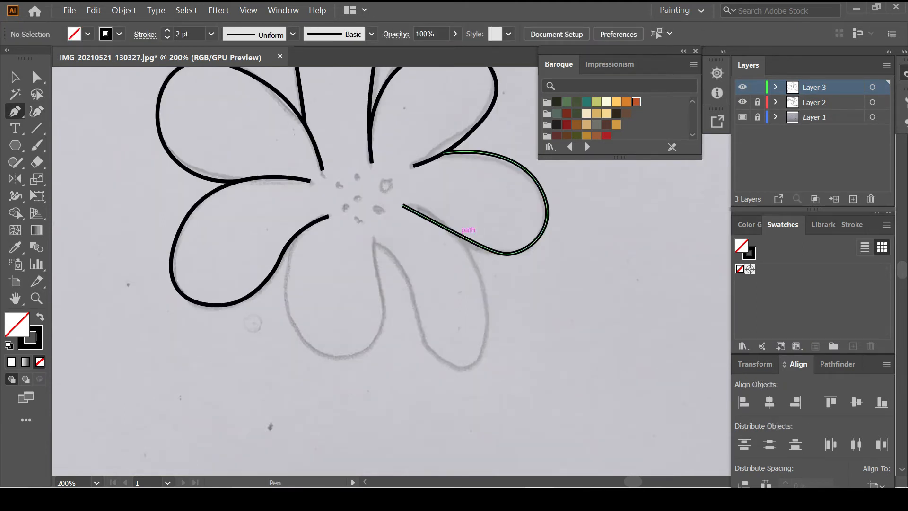
pyautogui.click(457, 234)
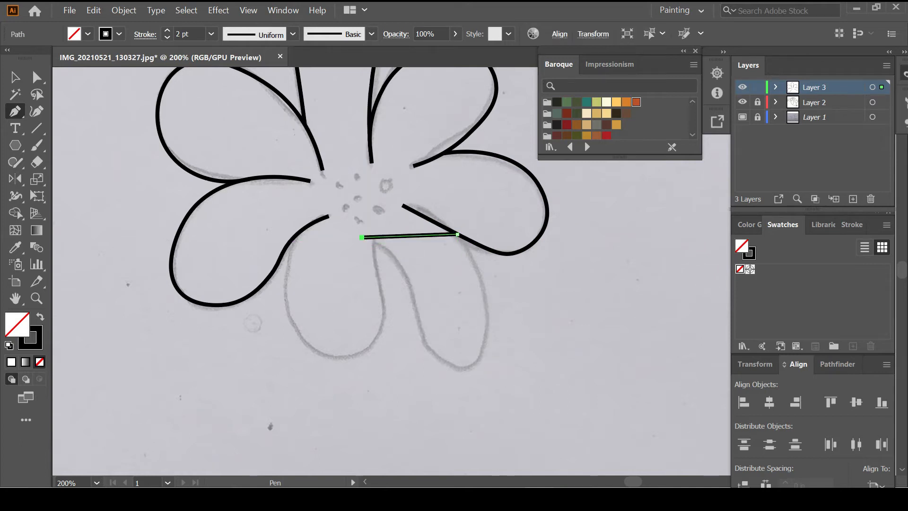
pyautogui.hotkey('shift', '`')
pyautogui.moveTo(478, 306); pyautogui.dragTo(489, 307)
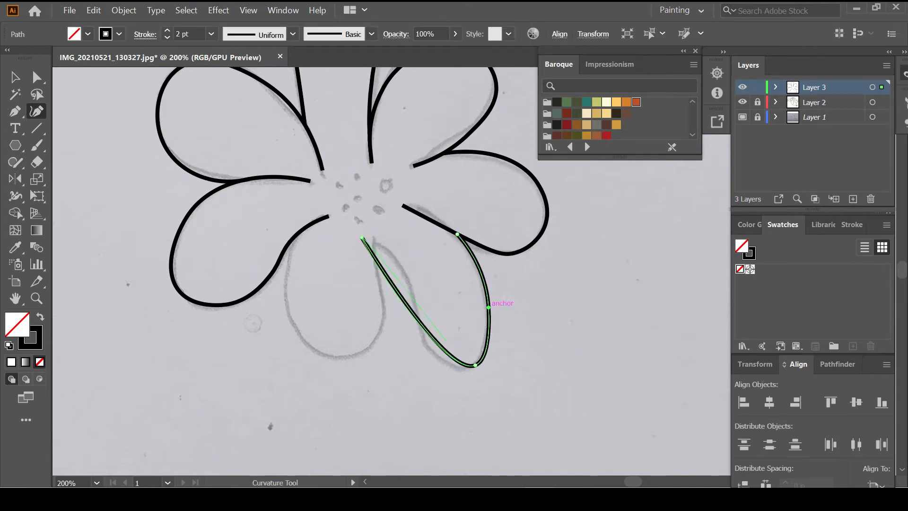
pyautogui.moveTo(438, 348); pyautogui.dragTo(438, 355)
pyautogui.press('Escape')
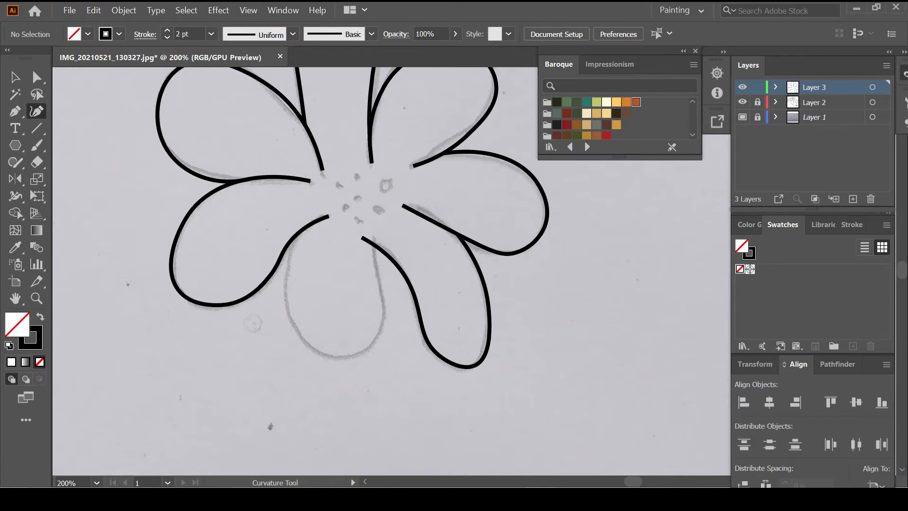
# Trace the bottom petal from its base points to its lowest tip and zoom out
pyautogui.hotkey('shift', '`')
pyautogui.click(293, 238)
pyautogui.click(375, 246)
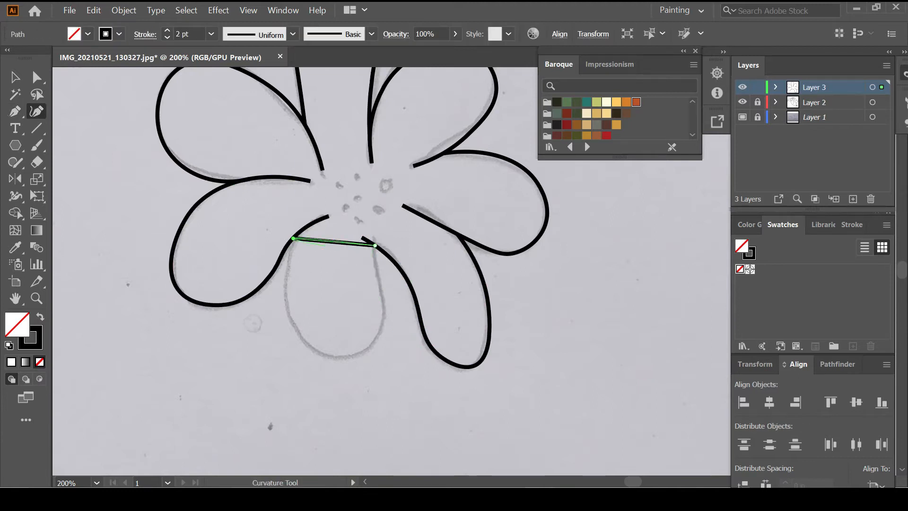
pyautogui.click(339, 356)
pyautogui.click(379, 333)
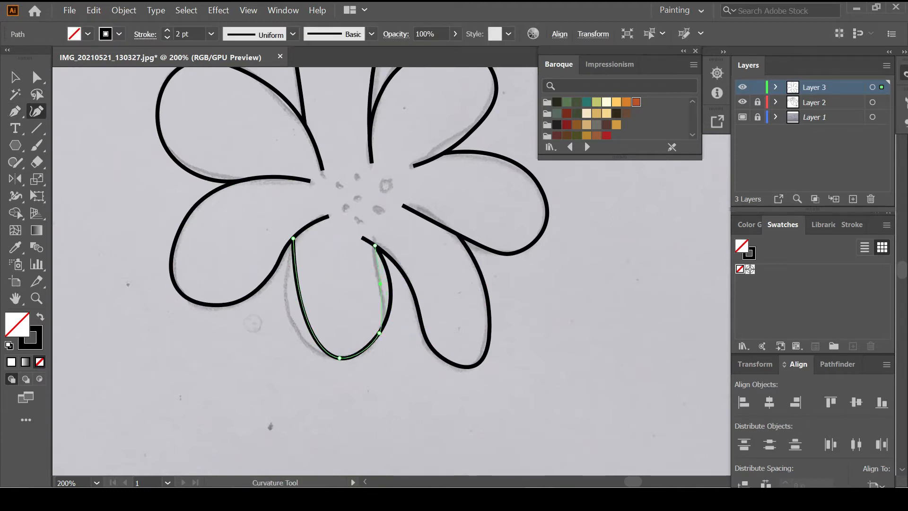
pyautogui.click(380, 284)
pyautogui.click(290, 313)
pyautogui.moveTo(290, 313); pyautogui.dragTo(293, 325)
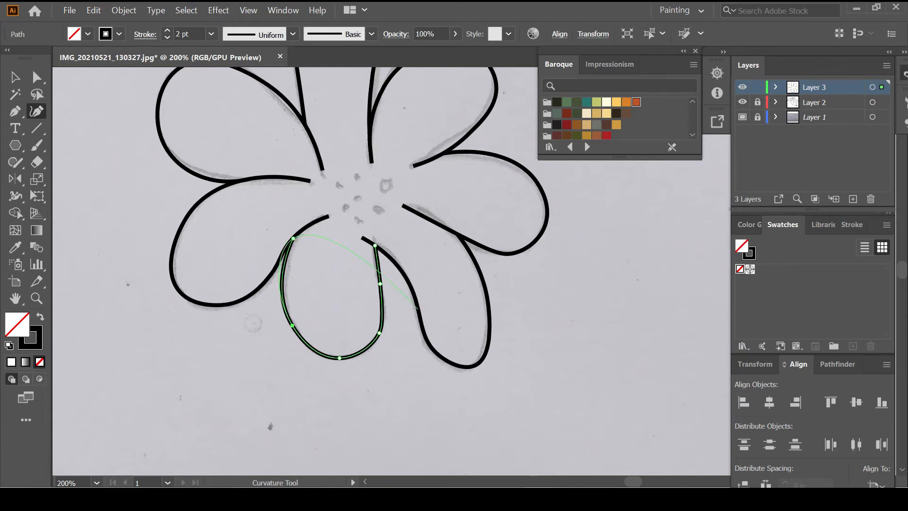
pyautogui.moveTo(381, 284)
pyautogui.mouseDown()
pyautogui.moveTo(388, 285)
pyautogui.moveTo(381, 286)
pyautogui.mouseUp()
pyautogui.press('Escape')
pyautogui.scroll(-2, 402, 356)
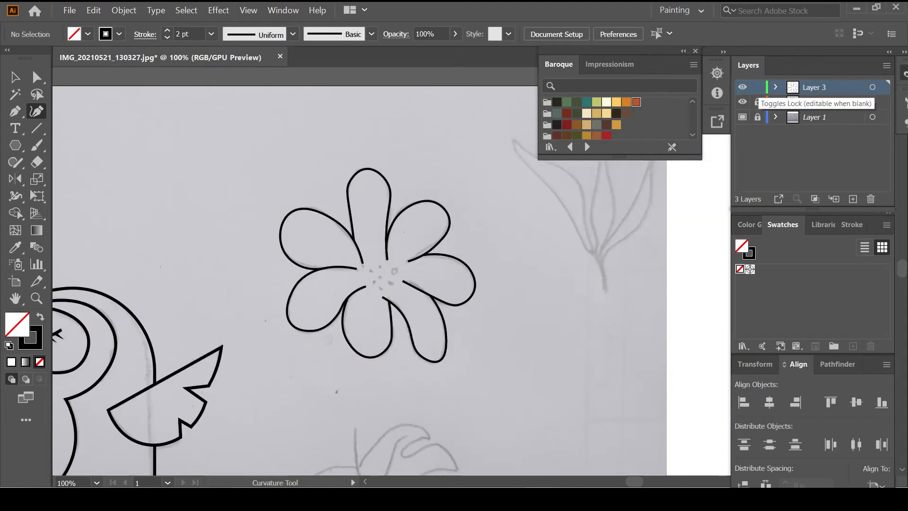
# Lock Layer 3 and create Layer 4 for the monstera leaf
pyautogui.click(758, 87)
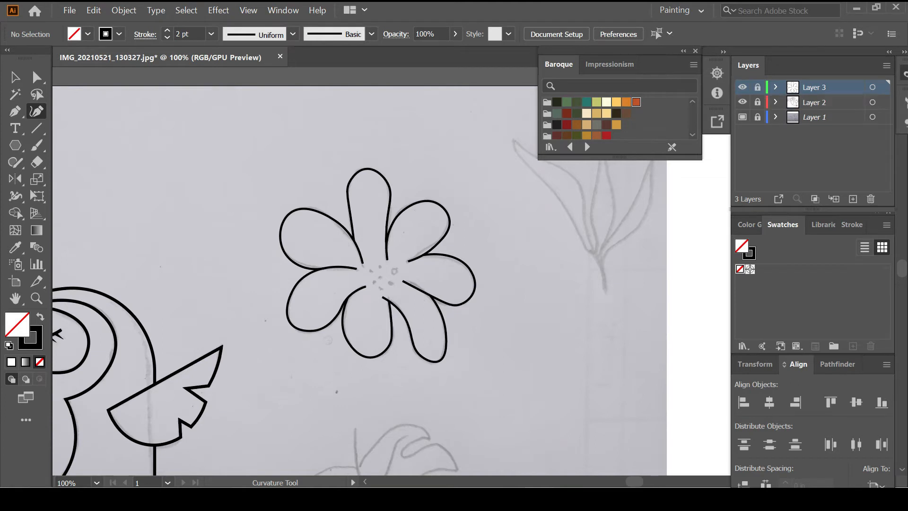
pyautogui.hscroll(1, 392, 272)
pyautogui.click(853, 200)
pyautogui.scroll(-4, 392, 272)
# Draw the leaf's stem from top to bottom and bend it into a gentle curve
pyautogui.click(15, 111)
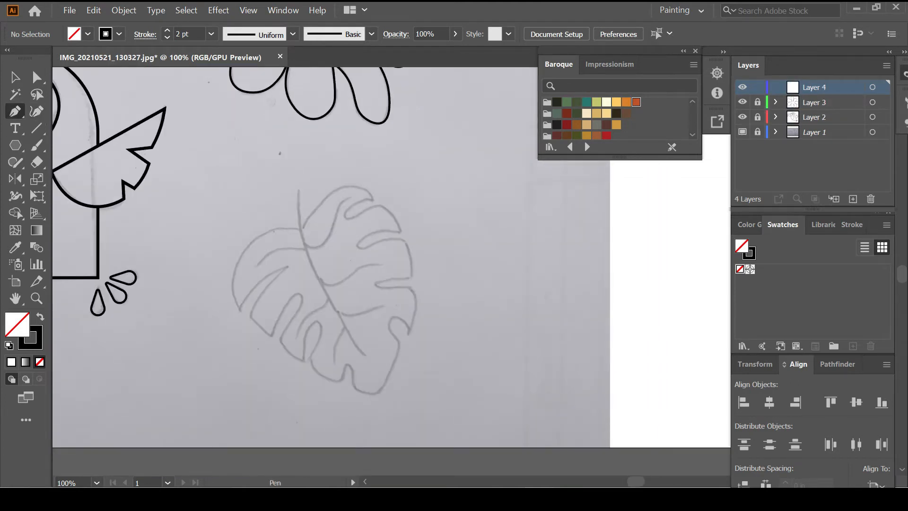
pyautogui.scroll(1, 311, 263)
pyautogui.click(292, 153)
pyautogui.click(393, 403)
pyautogui.click(36, 111)
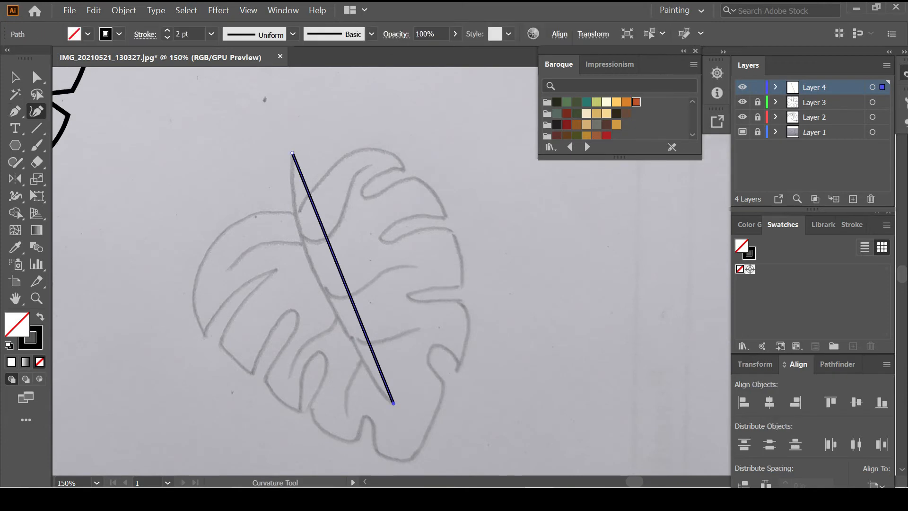
pyautogui.moveTo(343, 278); pyautogui.dragTo(318, 283)
pyautogui.hotkey('ctrl', 'shift', 'a')
# Place straight points outlining the leaf's left lobes and lower edge to its lower right
pyautogui.press('p')
pyautogui.click(298, 215)
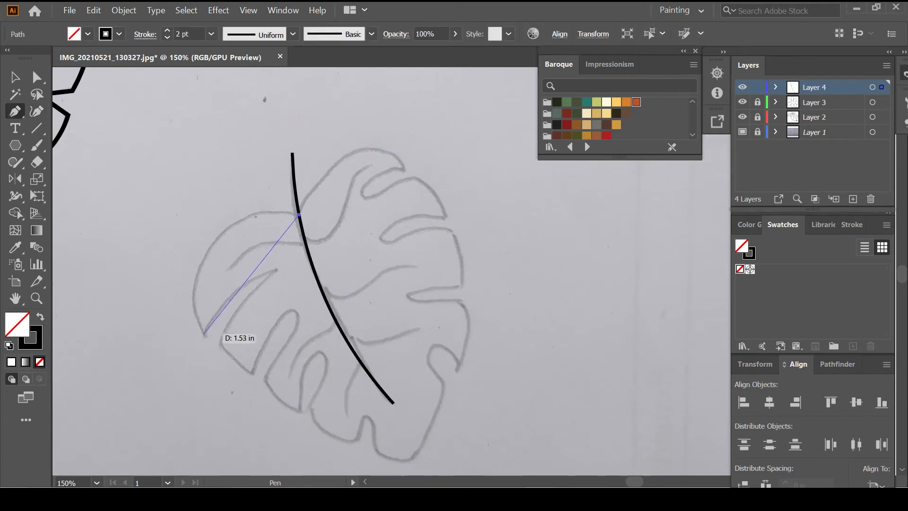
pyautogui.click(204, 334)
pyautogui.click(275, 269)
pyautogui.click(221, 343)
pyautogui.click(252, 374)
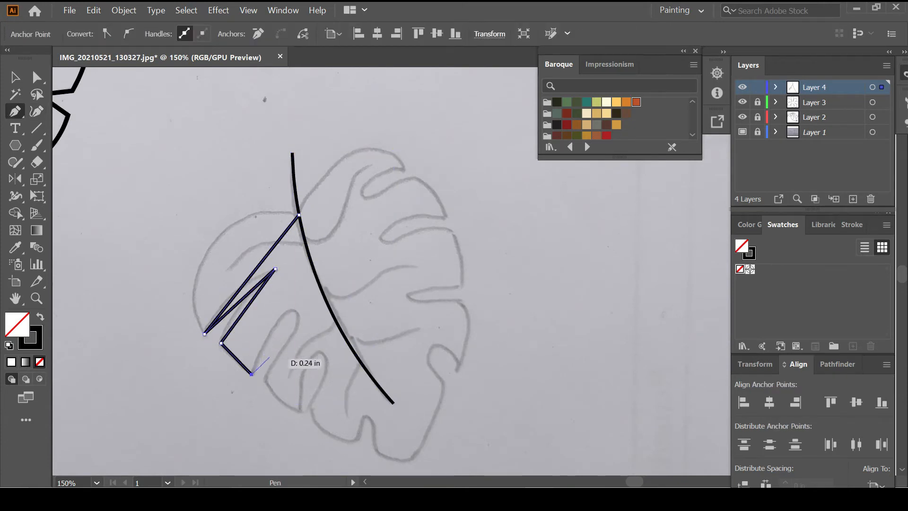
pyautogui.moveTo(300, 411); pyautogui.dragTo(317, 395)
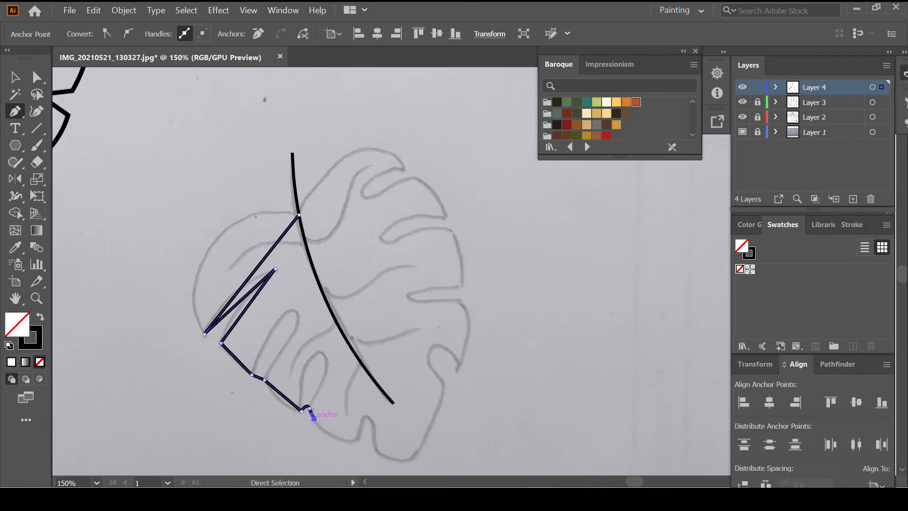
pyautogui.click(356, 440)
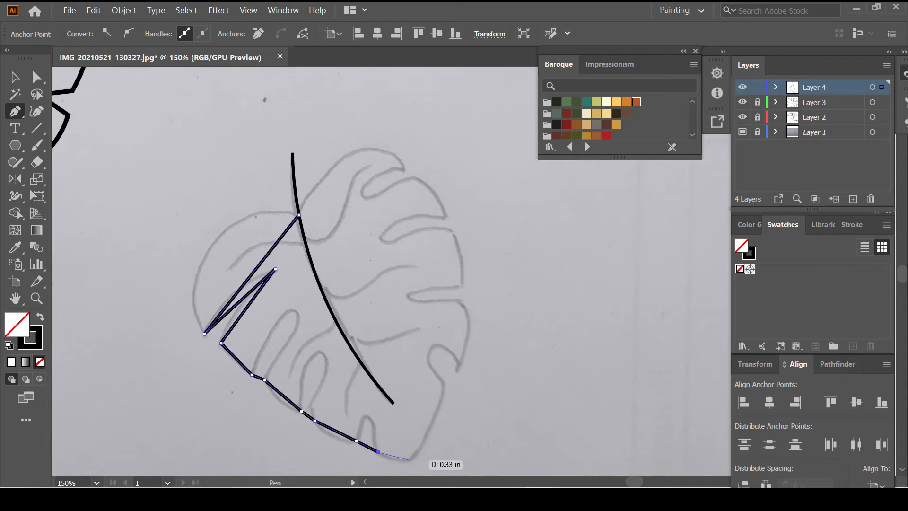
pyautogui.click(443, 382)
pyautogui.hotkey('shift', '`')
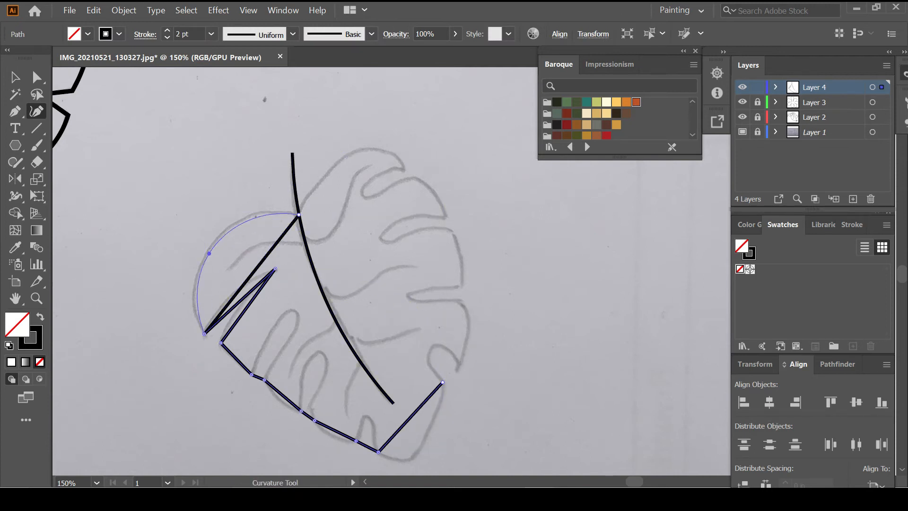
# Curve the upper-left edge, first notch and second lobe to follow the sketch
pyautogui.moveTo(209, 253); pyautogui.dragTo(205, 253)
pyautogui.scroll(1, 216, 335)
pyautogui.moveTo(251, 286); pyautogui.dragTo(234, 283)
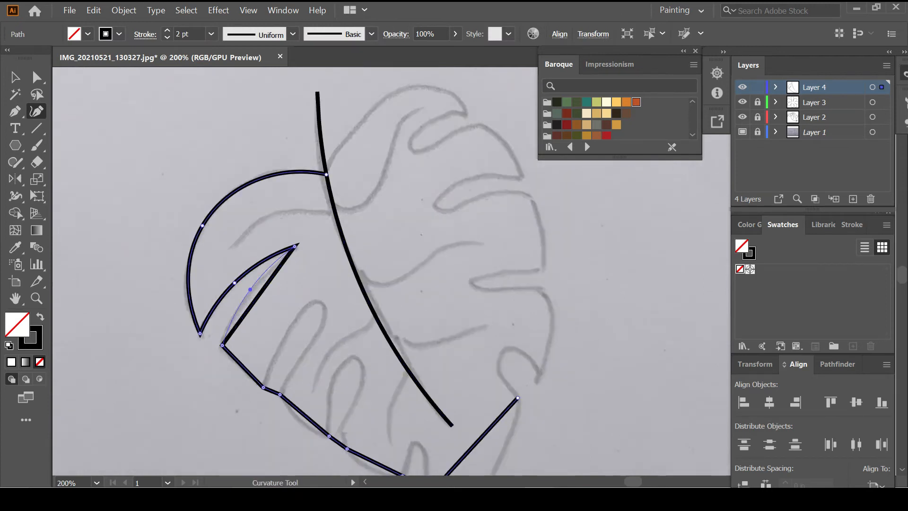
pyautogui.click(235, 365)
pyautogui.moveTo(312, 317); pyautogui.dragTo(320, 303)
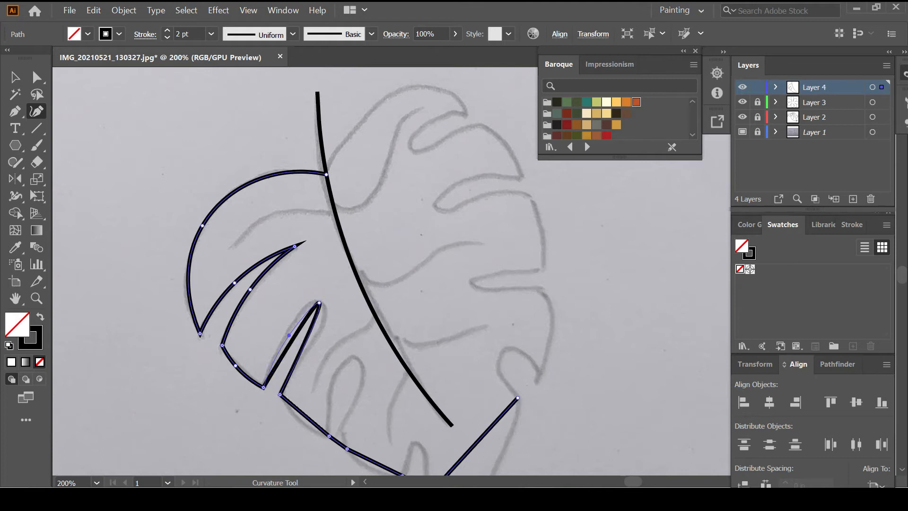
pyautogui.moveTo(294, 334); pyautogui.dragTo(314, 337)
pyautogui.scroll(-2, 324, 368)
pyautogui.click(302, 374)
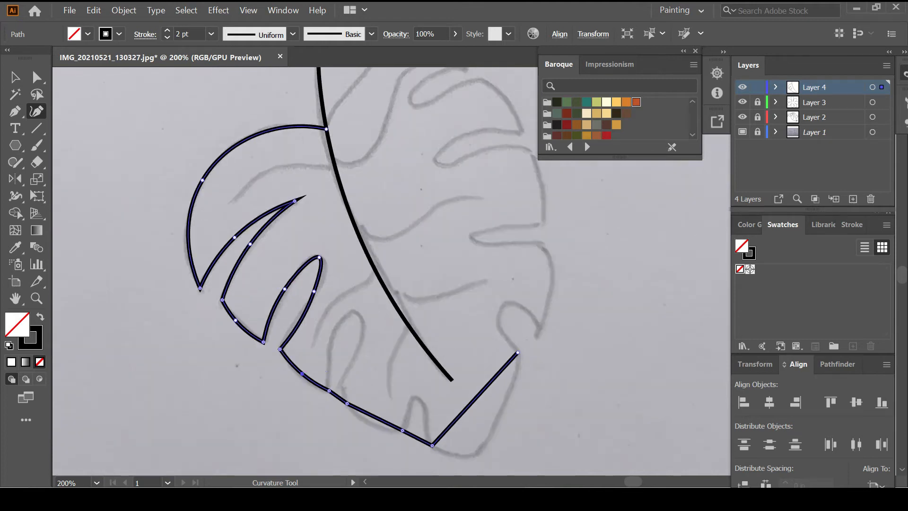
# Shape the third lobe's tip and notch corner, and add points for the next lobe
pyautogui.moveTo(354, 313); pyautogui.dragTo(354, 313)
pyautogui.click(331, 343)
pyautogui.moveTo(347, 403); pyautogui.dragTo(340, 387)
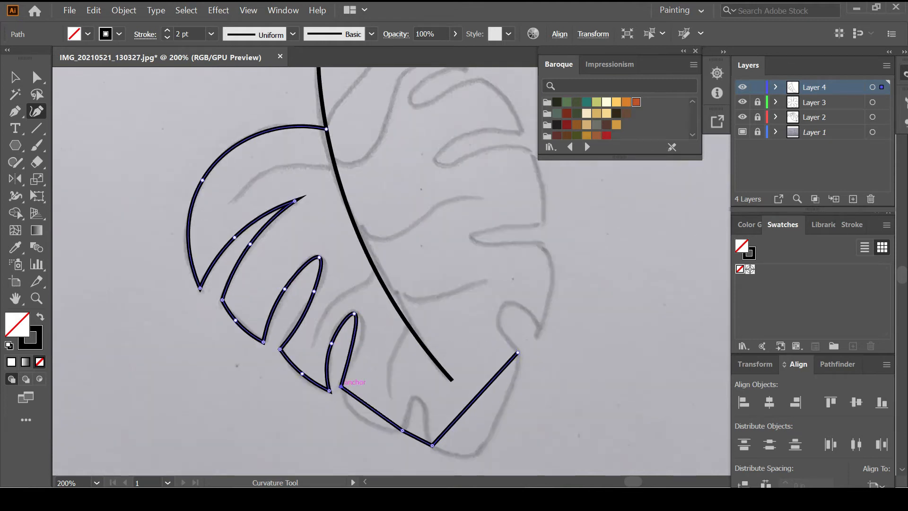
pyautogui.click(356, 351)
pyautogui.moveTo(361, 416); pyautogui.dragTo(361, 415)
pyautogui.hscroll(1, 361, 415)
pyautogui.moveTo(303, 438); pyautogui.dragTo(300, 398)
pyautogui.scroll(-1, 358, 385)
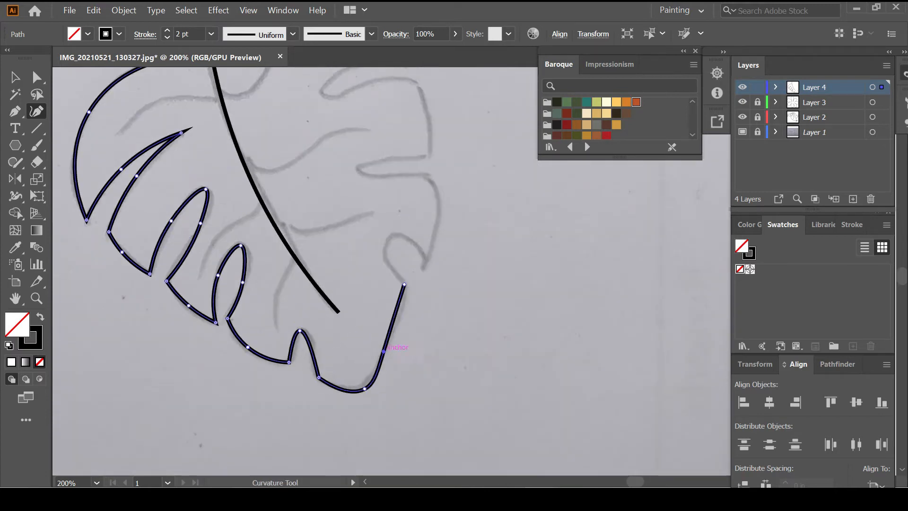
# Extend the leaf outline with straight Pen segments up the right edge and back to the stem
pyautogui.scroll(2, 385, 345)
pyautogui.press('p')
pyautogui.click(405, 342)
pyautogui.click(427, 313)
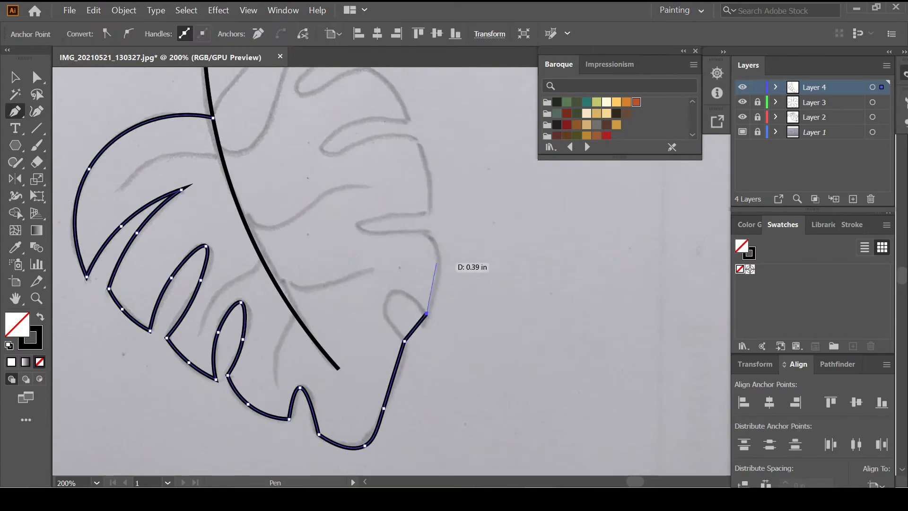
pyautogui.scroll(1, 437, 262)
pyautogui.click(427, 256)
pyautogui.scroll(2, 430, 241)
pyautogui.click(427, 278)
pyautogui.click(416, 207)
pyautogui.click(407, 188)
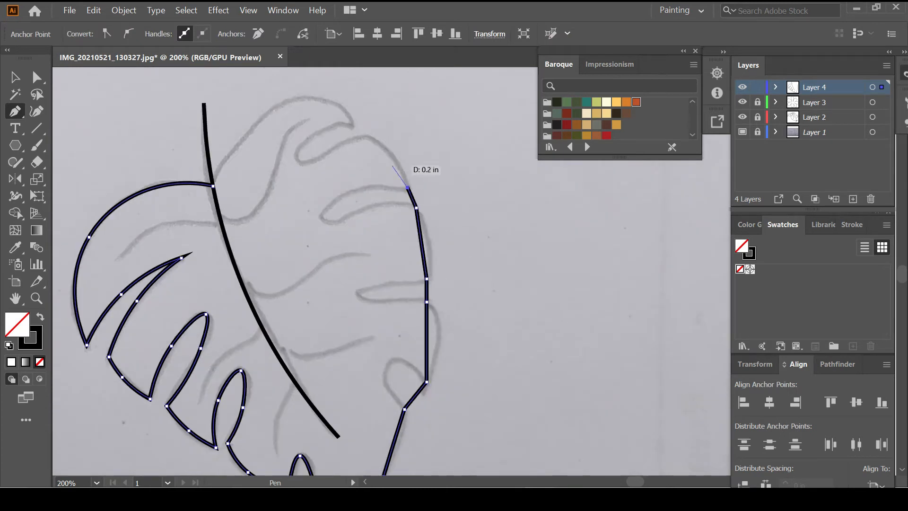
pyautogui.click(212, 178)
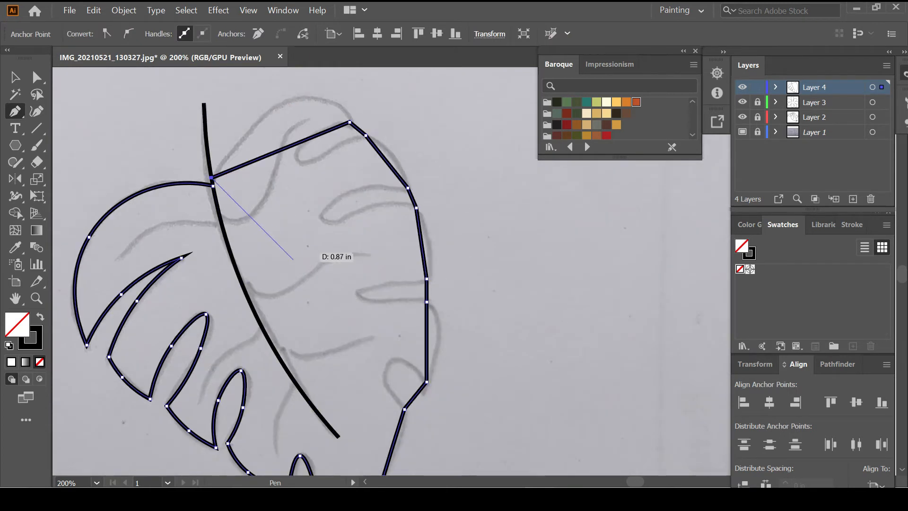
# Reshape the top edge and right-side notches into smooth curves with the Curvature tool
pyautogui.hotkey('shift', '`')
pyautogui.click(320, 101)
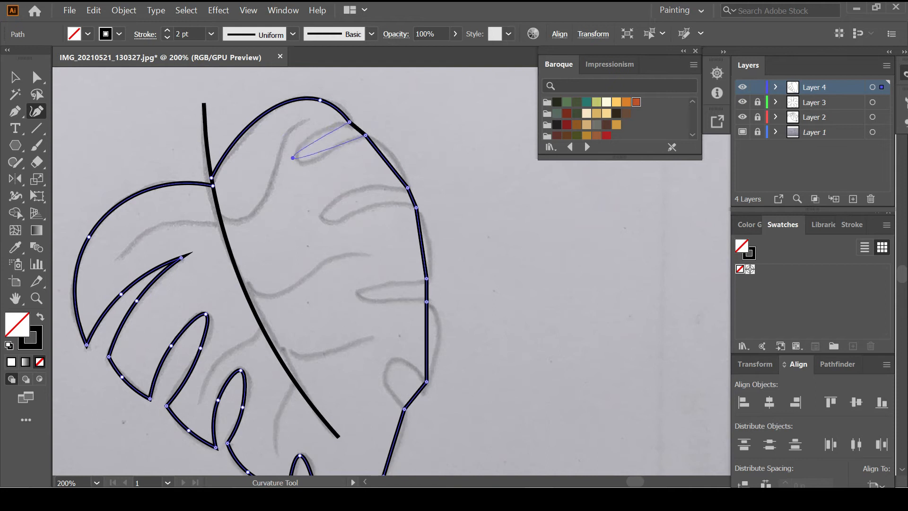
pyautogui.moveTo(292, 158); pyautogui.dragTo(306, 143)
pyautogui.click(333, 150)
pyautogui.moveTo(387, 161); pyautogui.dragTo(393, 158)
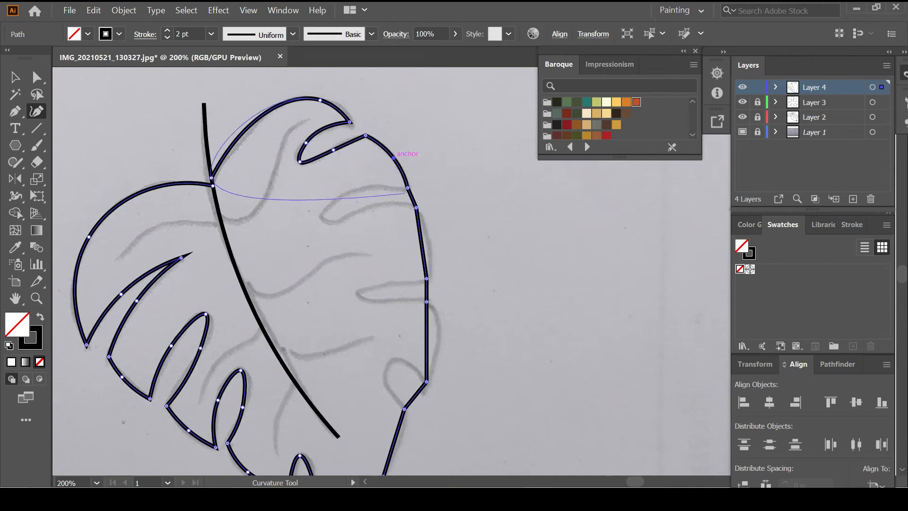
pyautogui.moveTo(323, 216)
pyautogui.mouseDown()
pyautogui.moveTo(352, 192)
pyautogui.moveTo(385, 203)
pyautogui.moveTo(338, 222)
pyautogui.mouseUp()
pyautogui.click(430, 250)
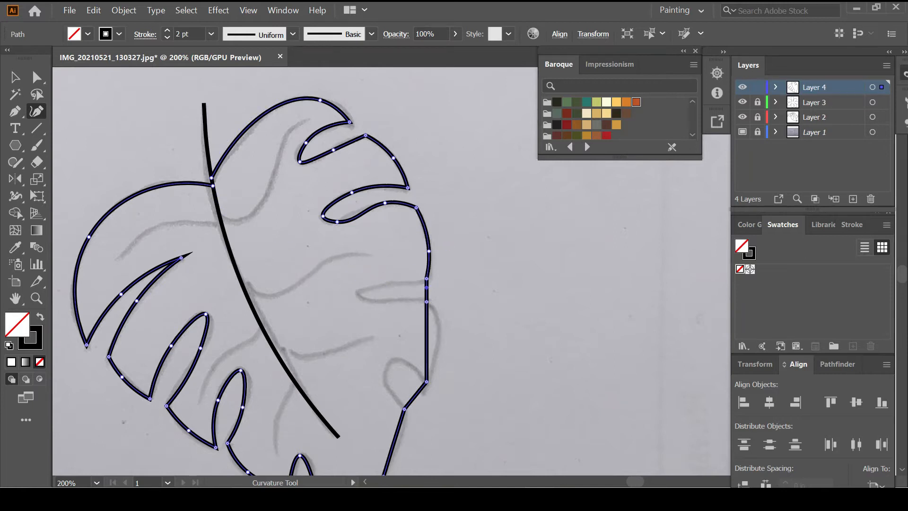
pyautogui.moveTo(427, 338); pyautogui.dragTo(439, 339)
# Deselect the completed leaf outline and zoom out to see the whole leaf
pyautogui.scroll(-2, 428, 336)
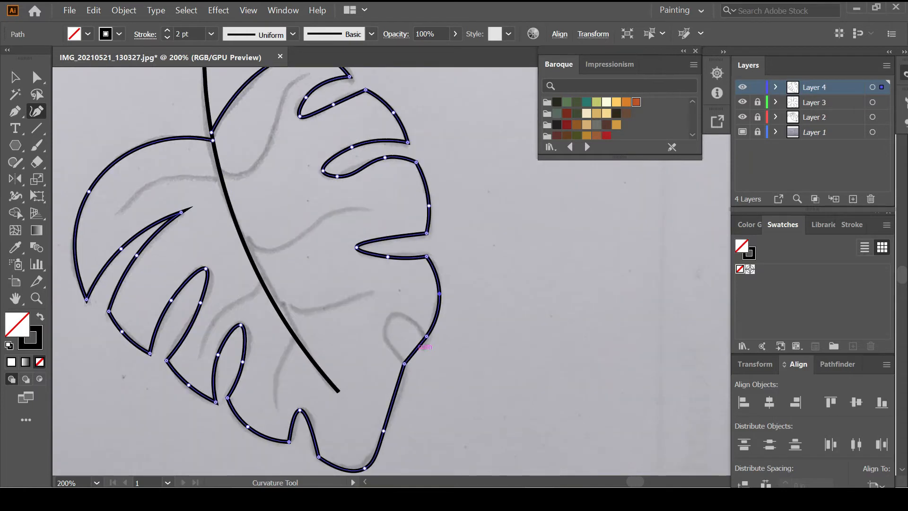
pyautogui.scroll(-2, 421, 321)
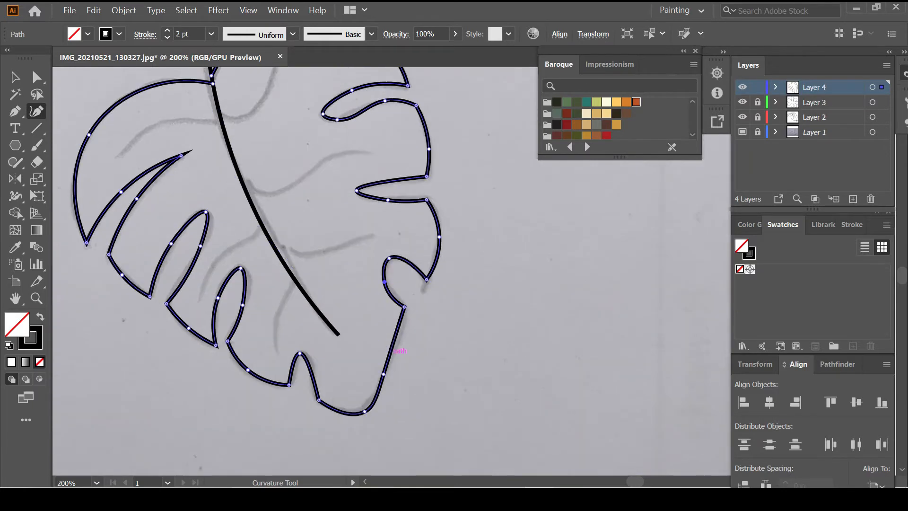
pyautogui.press('Escape')
pyautogui.hotkey('ctrl', '1')
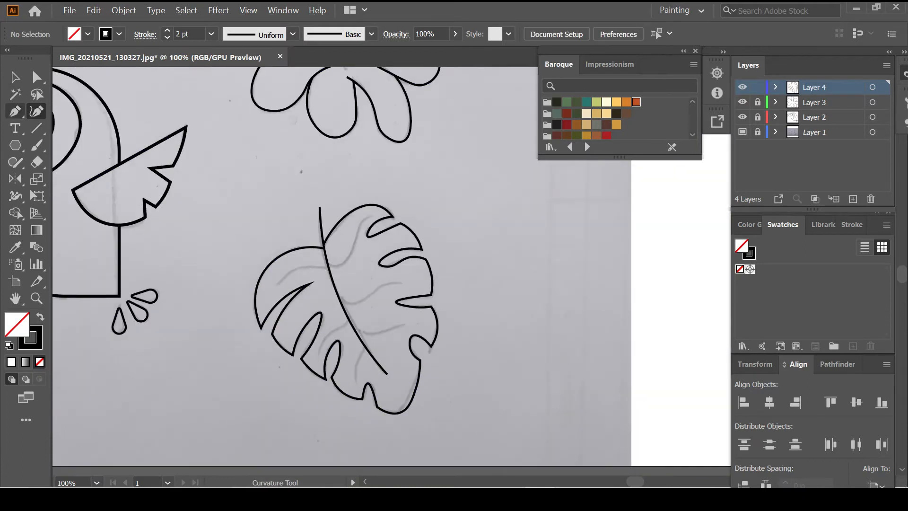
pyautogui.click(15, 196)
# Draw straight vein lines from the midrib on the left, upper-right and right sides
pyautogui.scroll(1, 331, 227)
pyautogui.moveTo(313, 197); pyautogui.dragTo(320, 196)
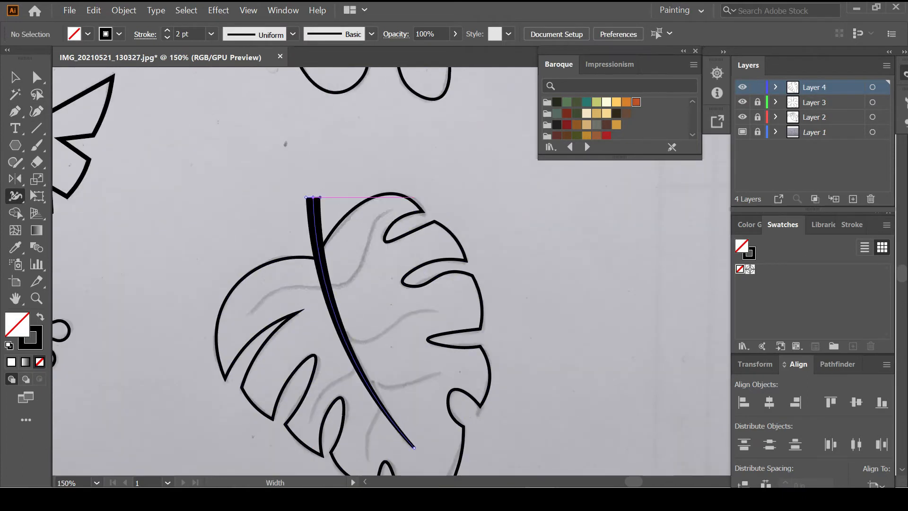
pyautogui.scroll(-2, 407, 386)
pyautogui.scroll(5, 414, 391)
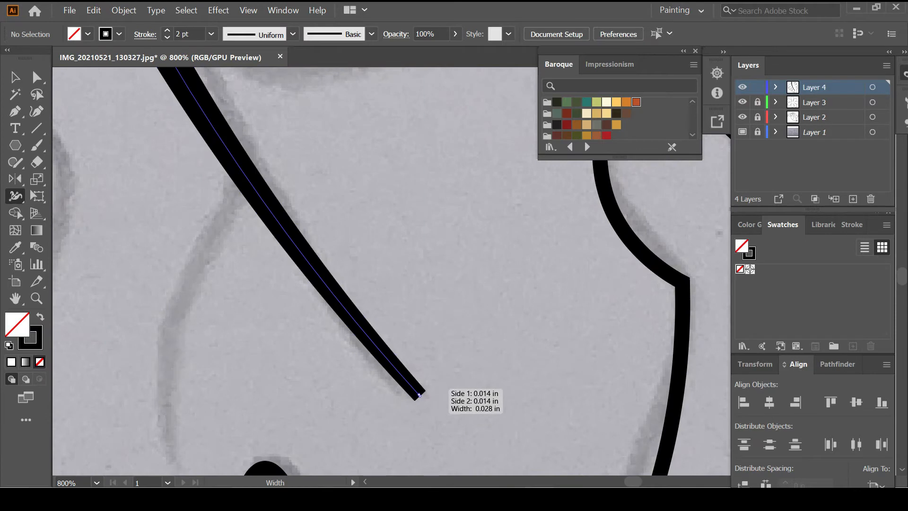
pyautogui.scroll(-4, 420, 396)
pyautogui.press('p')
pyautogui.click(300, 184)
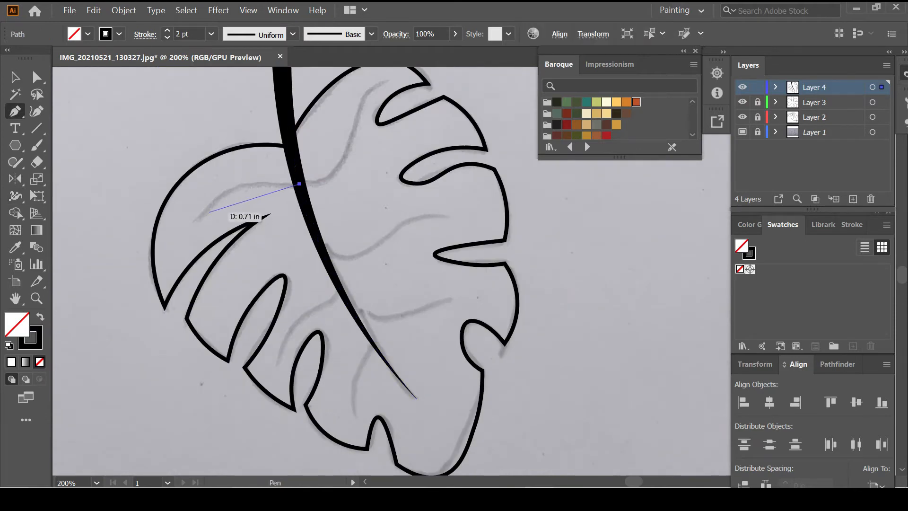
pyautogui.click(196, 220)
pyautogui.keyDown('ctrl'); pyautogui.click(355, 202); pyautogui.keyUp('ctrl')
pyautogui.click(300, 175)
pyautogui.click(385, 83)
pyautogui.keyDown('ctrl'); pyautogui.click(362, 196); pyautogui.keyUp('ctrl')
pyautogui.click(322, 248)
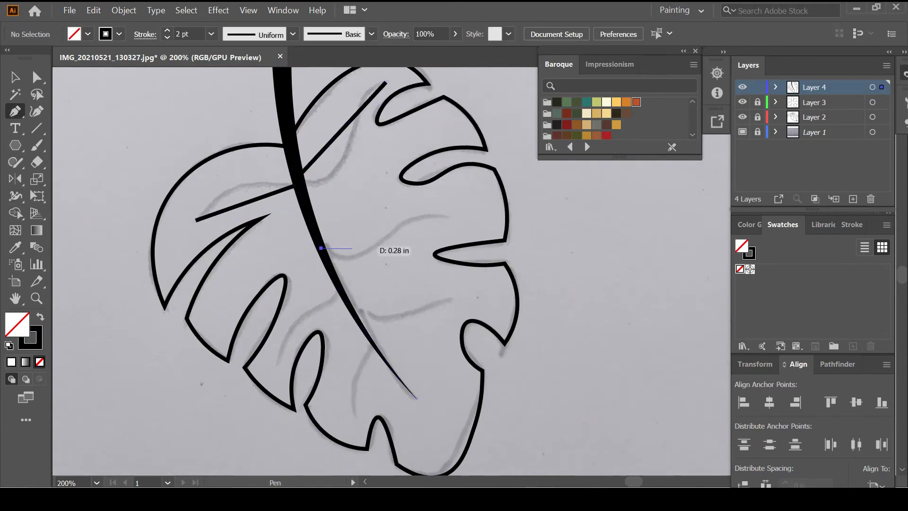
pyautogui.click(445, 215)
# Add the lower-left and lower-right straight vein lines from the midrib
pyautogui.keyDown('ctrl'); pyautogui.click(328, 305); pyautogui.keyUp('ctrl')
pyautogui.click(341, 288)
pyautogui.click(283, 356)
pyautogui.keyDown('ctrl'); pyautogui.click(331, 311); pyautogui.keyUp('ctrl')
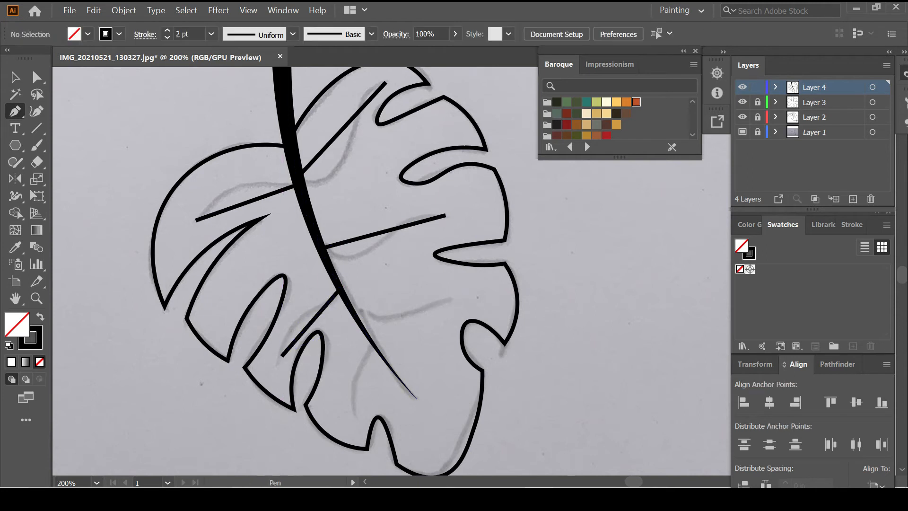
pyautogui.click(354, 313)
pyautogui.click(454, 300)
pyautogui.keyDown('ctrl'); pyautogui.click(349, 238); pyautogui.keyUp('ctrl')
# Bend the left and upper-right veins into curves and shape another into an S-curve
pyautogui.hotkey('shift', '`')
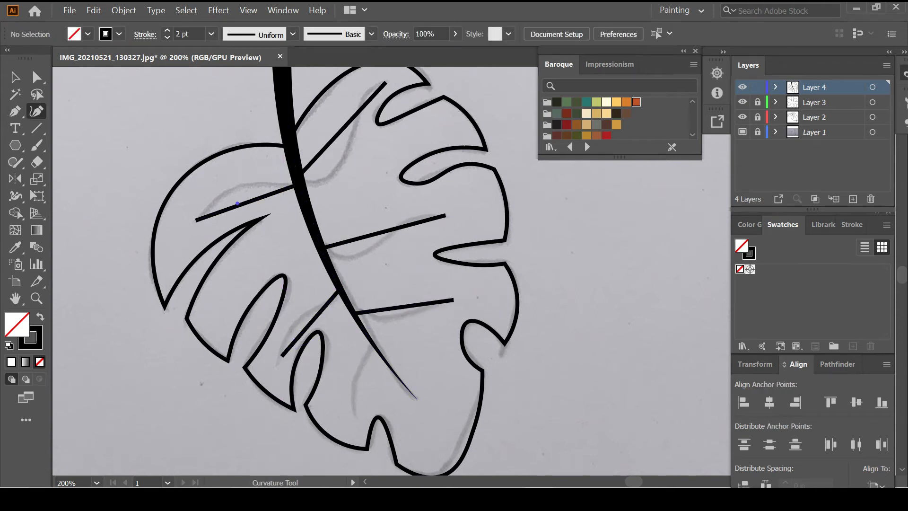
pyautogui.click(227, 189)
pyautogui.hotkey('ctrl', 'z')
pyautogui.keyDown('ctrl'); pyautogui.click(255, 199); pyautogui.keyUp('ctrl')
pyautogui.moveTo(253, 200); pyautogui.dragTo(224, 193)
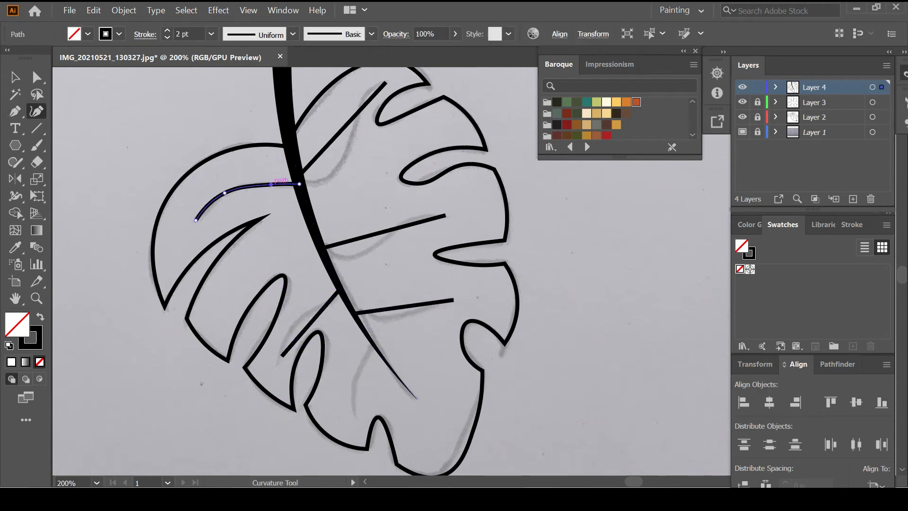
pyautogui.scroll(2, 284, 189)
pyautogui.keyDown('ctrl'); pyautogui.click(332, 199); pyautogui.keyUp('ctrl')
pyautogui.moveTo(329, 201); pyautogui.dragTo(326, 233)
pyautogui.moveTo(371, 187); pyautogui.dragTo(361, 167)
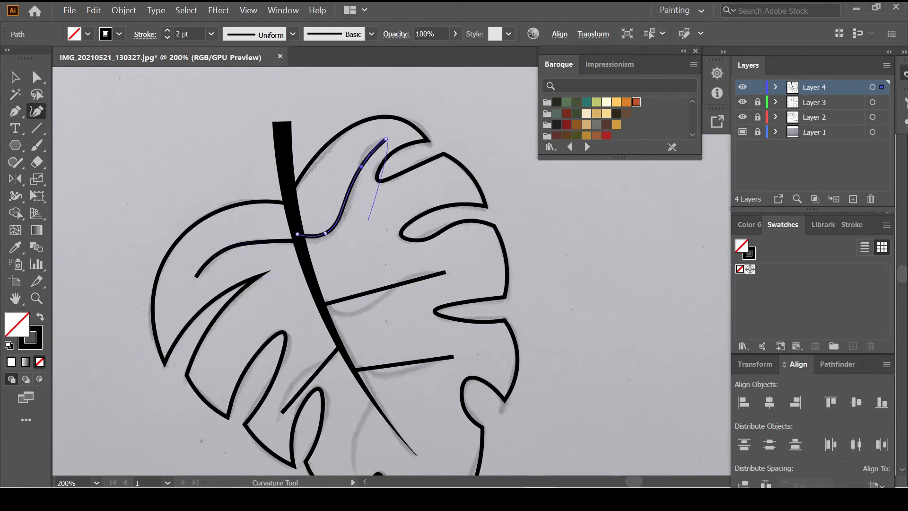
pyautogui.keyDown('ctrl'); pyautogui.click(368, 223); pyautogui.keyUp('ctrl')
pyautogui.scroll(-2, 369, 236)
pyautogui.keyDown('ctrl'); pyautogui.click(355, 240); pyautogui.keyUp('ctrl')
pyautogui.moveTo(354, 240); pyautogui.dragTo(353, 258)
pyautogui.moveTo(402, 244); pyautogui.dragTo(401, 226)
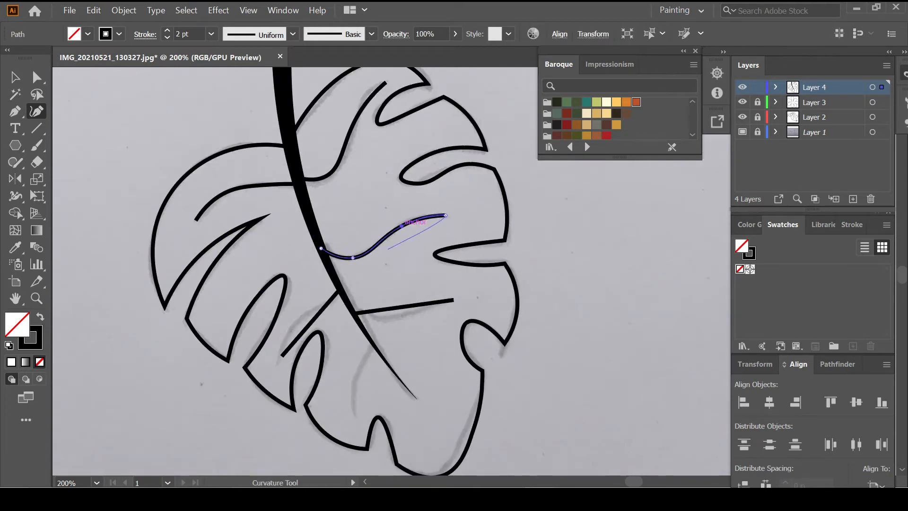
pyautogui.keyDown('ctrl'); pyautogui.click(382, 275); pyautogui.keyUp('ctrl')
# Curve the lower-right vein with the Curvature tool
pyautogui.keyDown('ctrl'); pyautogui.click(311, 322); pyautogui.keyUp('ctrl')
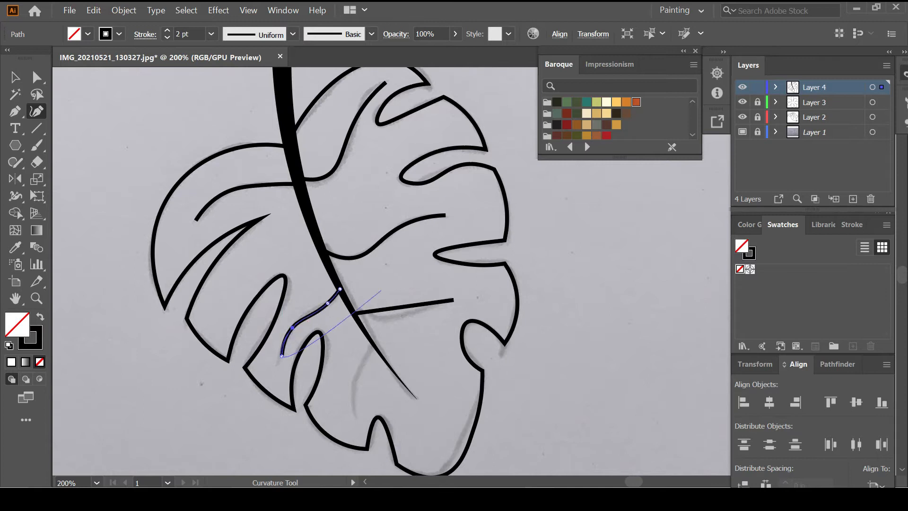
pyautogui.keyDown('ctrl'); pyautogui.click(381, 290); pyautogui.keyUp('ctrl')
pyautogui.keyDown('ctrl'); pyautogui.click(398, 307); pyautogui.keyUp('ctrl')
pyautogui.moveTo(381, 310); pyautogui.dragTo(416, 310)
pyautogui.keyDown('ctrl'); pyautogui.click(411, 334); pyautogui.keyUp('ctrl')
pyautogui.scroll(-2, 402, 331)
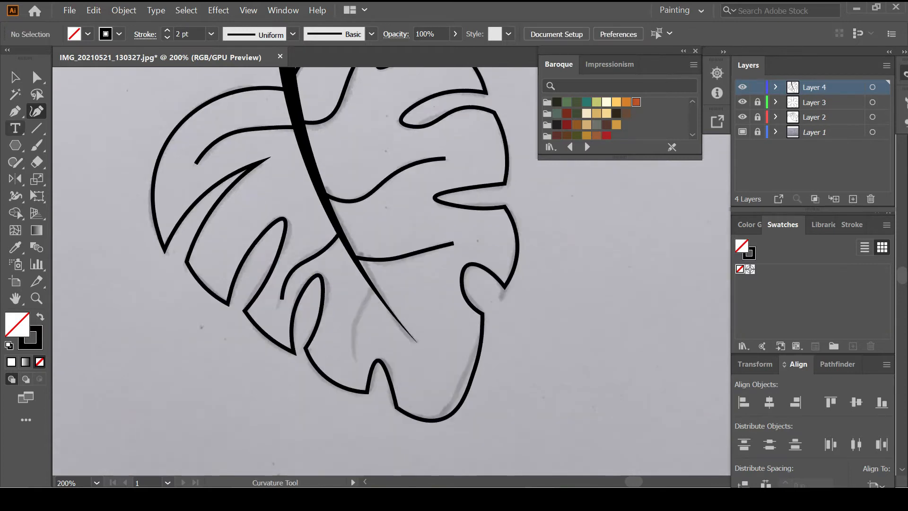
# Draw an extra curved vein from the midrib toward the lower leaf edge
pyautogui.press('p')
pyautogui.click(372, 288)
pyautogui.moveTo(357, 362); pyautogui.dragTo(370, 391)
pyautogui.keyDown('ctrl'); pyautogui.click(414, 371); pyautogui.keyUp('ctrl')
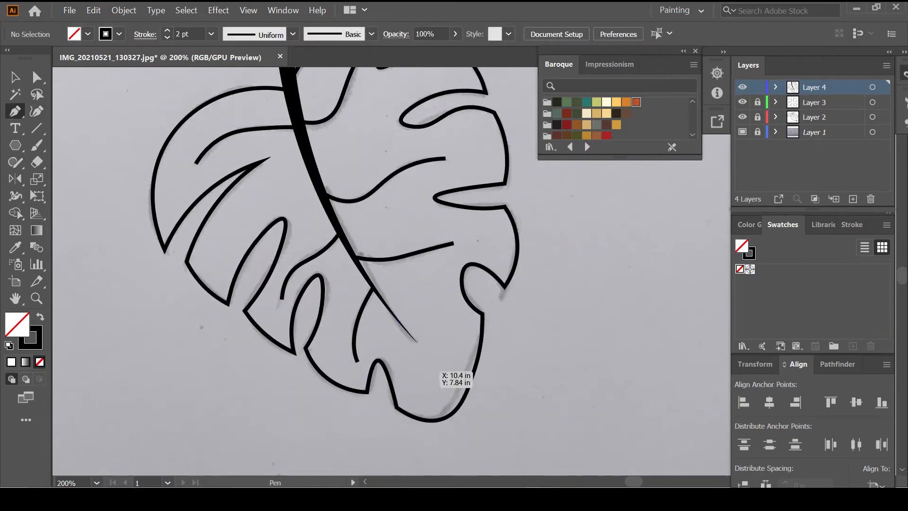
# Taper the vein ends to fine points with the Width tool, then zoom out
pyautogui.hotkey('shift', 'w')
pyautogui.scroll(4, 384, 144)
pyautogui.moveTo(396, 134); pyautogui.dragTo(409, 127)
pyautogui.scroll(-1, 408, 128)
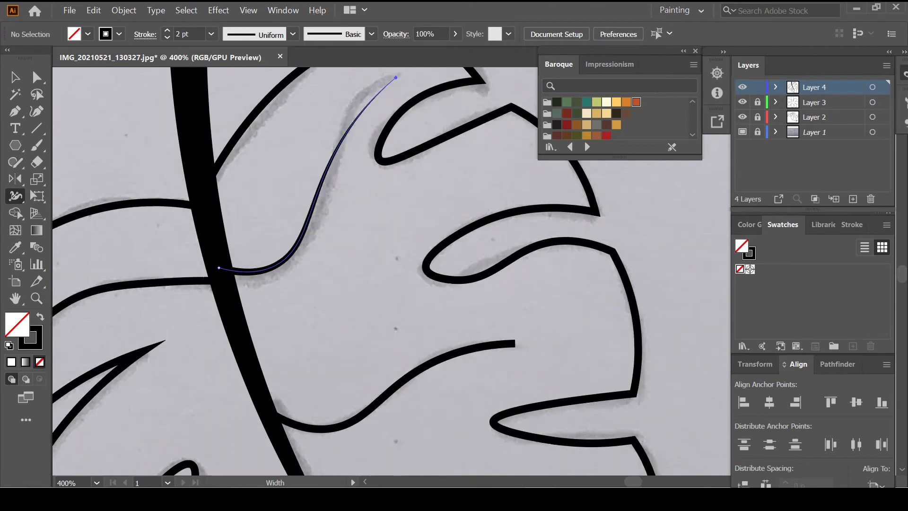
pyautogui.moveTo(515, 344); pyautogui.dragTo(514, 334)
pyautogui.scroll(-3, 515, 334)
pyautogui.moveTo(530, 377); pyautogui.dragTo(528, 362)
pyautogui.scroll(-4, 528, 359)
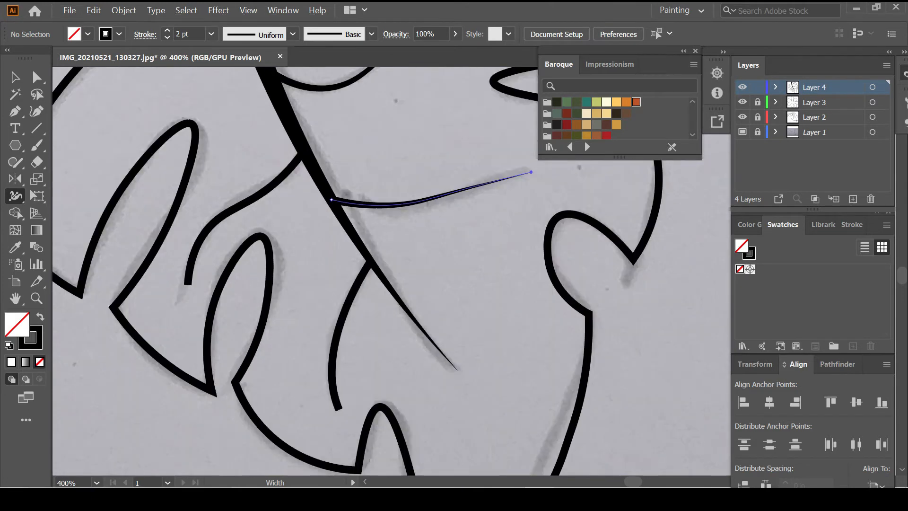
pyautogui.moveTo(341, 406); pyautogui.dragTo(337, 407)
pyautogui.moveTo(191, 282); pyautogui.dragTo(189, 284)
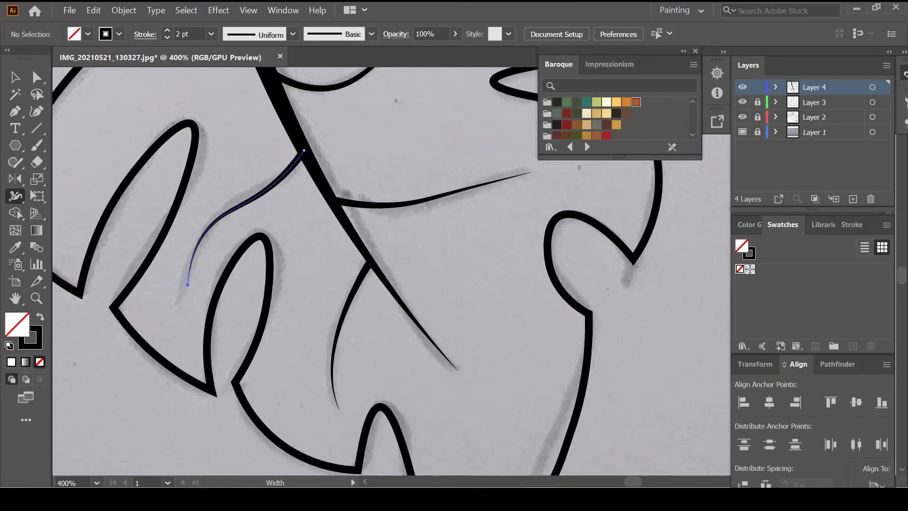
pyautogui.hscroll(-4, 279, 243)
pyautogui.scroll(4, 279, 243)
pyautogui.moveTo(220, 186); pyautogui.dragTo(214, 185)
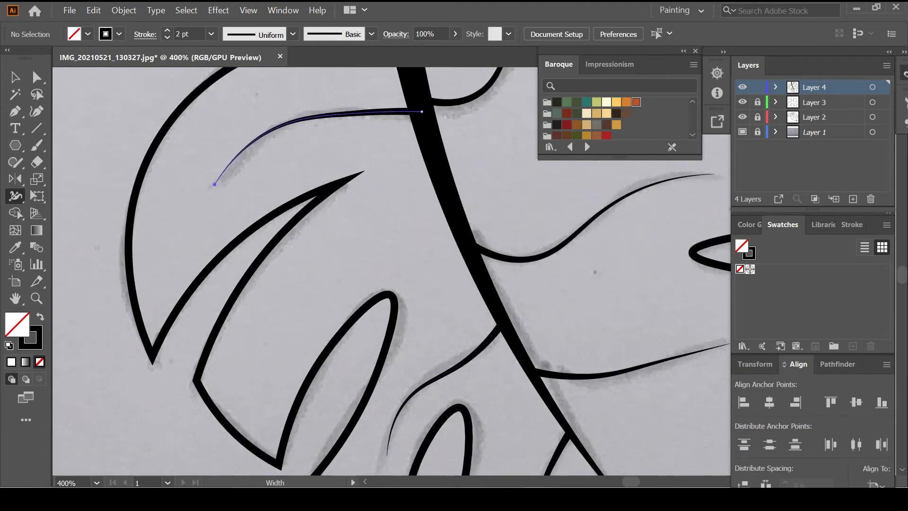
pyautogui.hotkey('ctrl', '-')
pyautogui.hotkey('ctrl', '-')
pyautogui.hotkey('ctrl', '-')
pyautogui.hotkey('ctrl', '-')
pyautogui.hotkey('ctrl', '-')
pyautogui.hotkey('ctrl', '-')
pyautogui.hotkey('ctrl', '-')
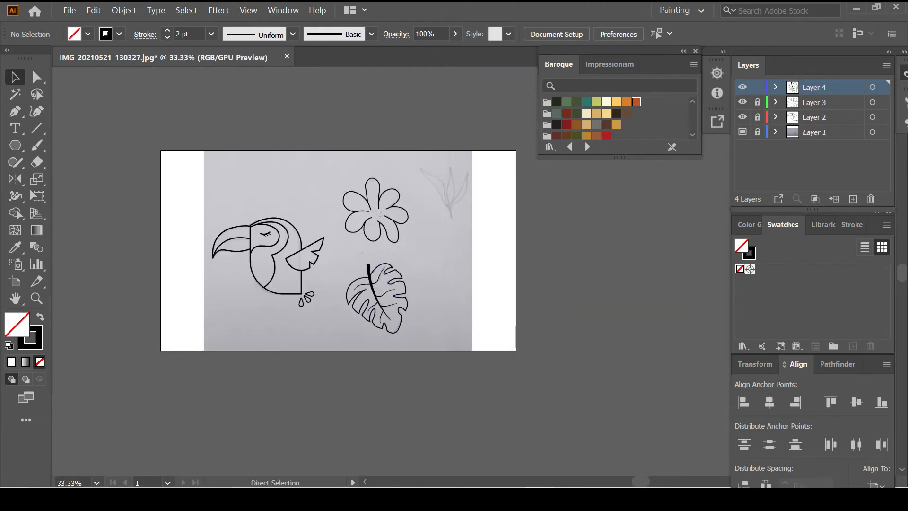
# Add a new layer and trace the left sprig leaf as a pointed, curved outline
pyautogui.click(853, 199)
pyautogui.scroll(5, 453, 169)
pyautogui.click(15, 111)
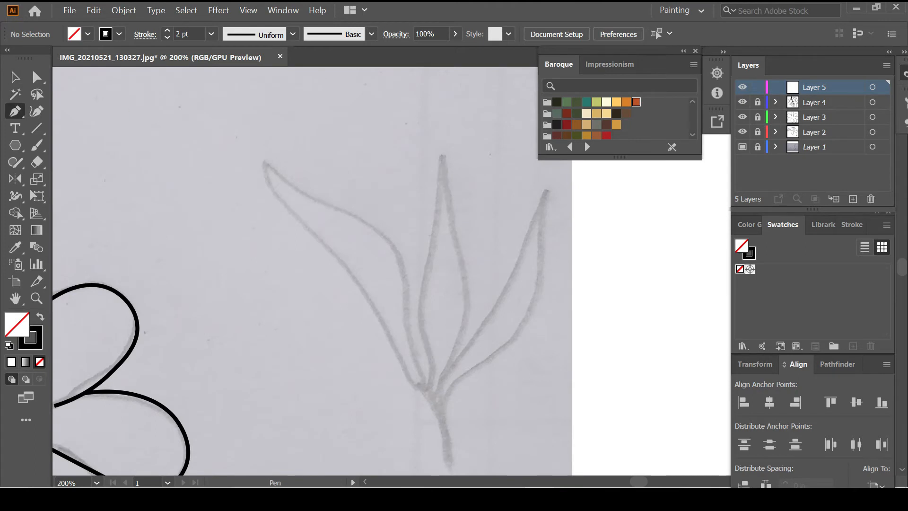
pyautogui.click(420, 391)
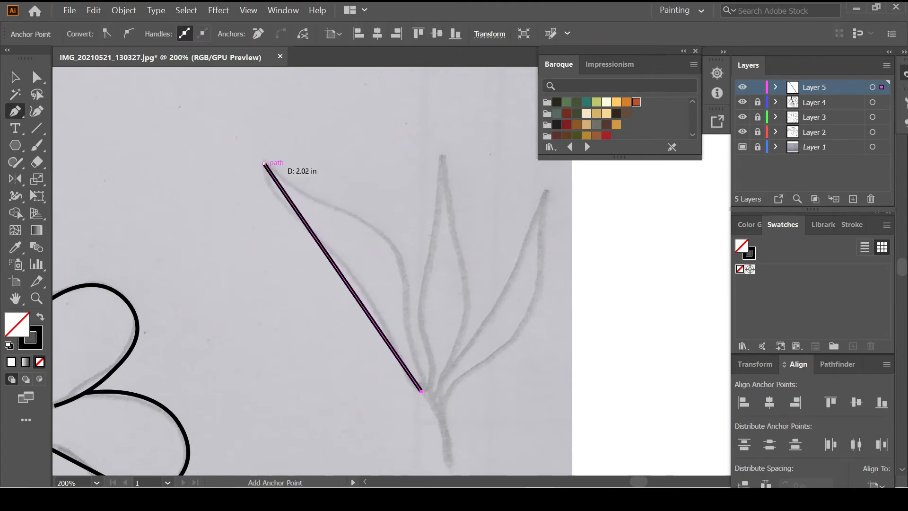
pyautogui.click(264, 164)
pyautogui.click(37, 112)
pyautogui.moveTo(349, 278); pyautogui.dragTo(398, 251)
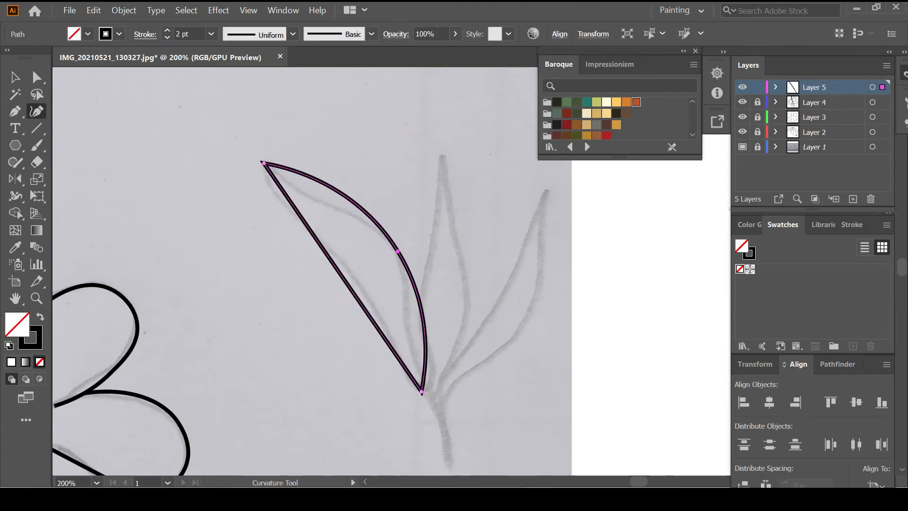
pyautogui.moveTo(425, 335); pyautogui.dragTo(410, 337)
pyautogui.moveTo(307, 177); pyautogui.dragTo(355, 237)
pyautogui.scroll(-1, 350, 236)
pyautogui.keyDown('ctrl'); pyautogui.click(371, 236); pyautogui.keyUp('ctrl')
# Trace the middle leaf and curve its sides to match the sketch
pyautogui.hscroll(1, 372, 236)
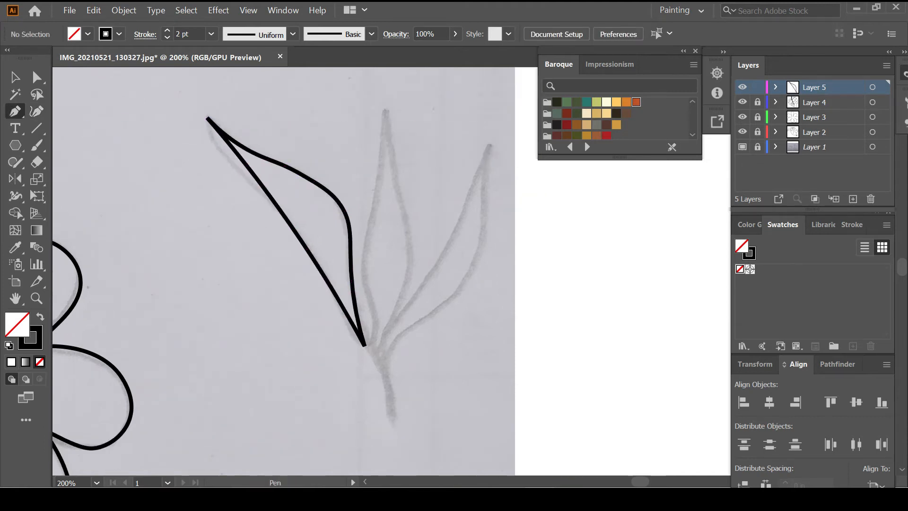
pyautogui.click(386, 111)
pyautogui.click(371, 346)
pyautogui.click(379, 354)
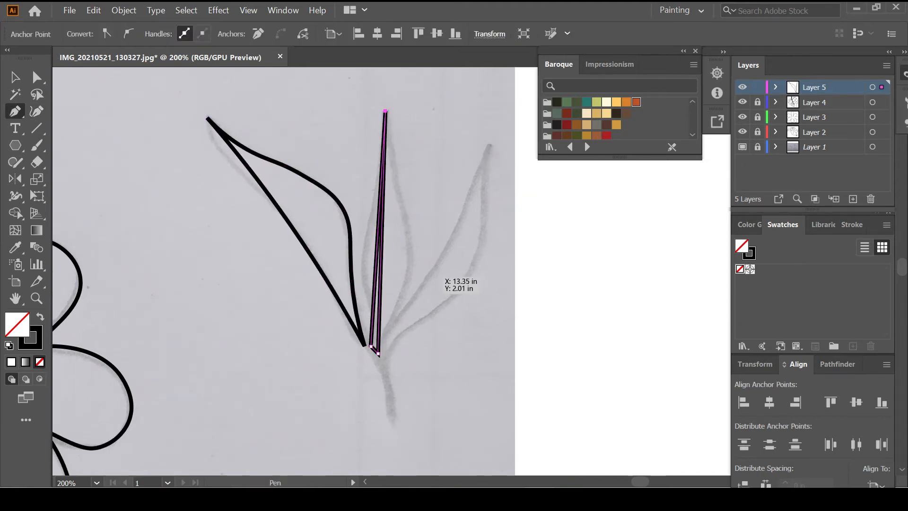
pyautogui.hotkey('shift', '`')
pyautogui.moveTo(381, 284); pyautogui.dragTo(363, 260)
pyautogui.moveTo(367, 317); pyautogui.dragTo(375, 317)
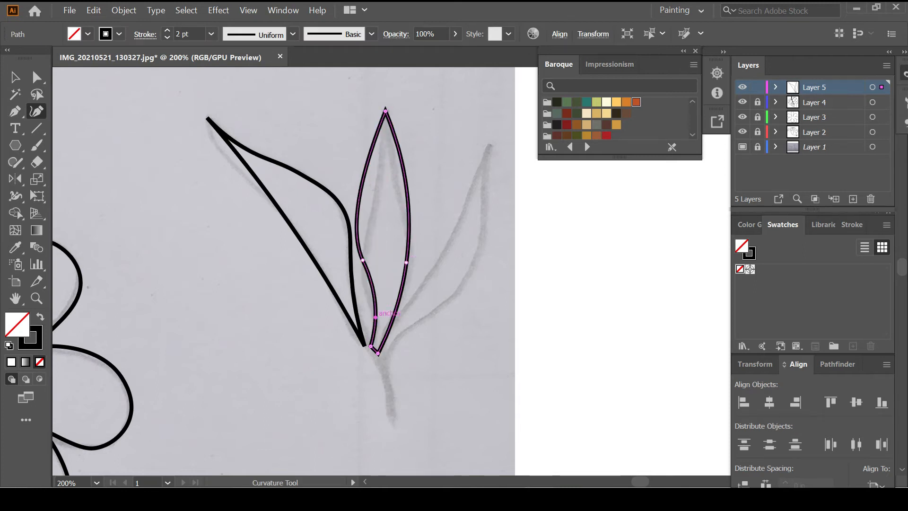
pyautogui.moveTo(368, 197); pyautogui.dragTo(402, 198)
pyautogui.hotkey('ctrl', 'shift', 'a')
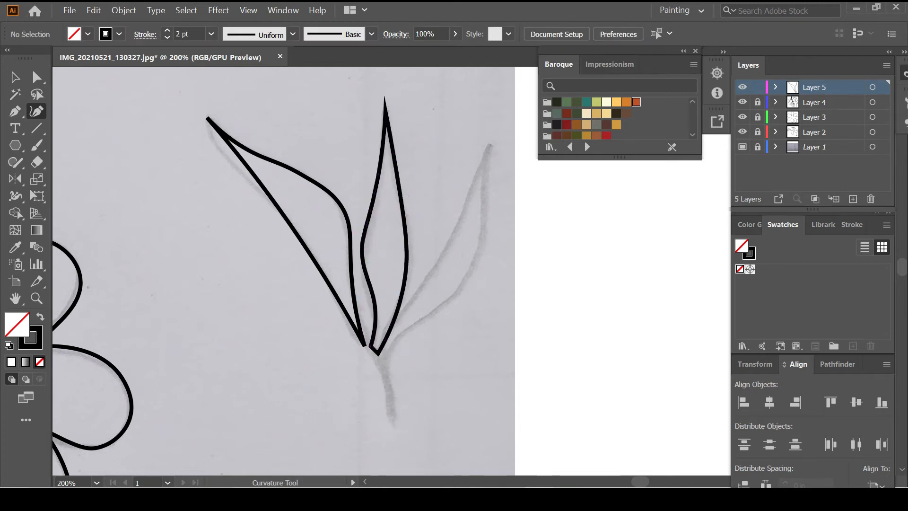
# Trace the right leaf and bow its outer edge into a curve
pyautogui.click(382, 347)
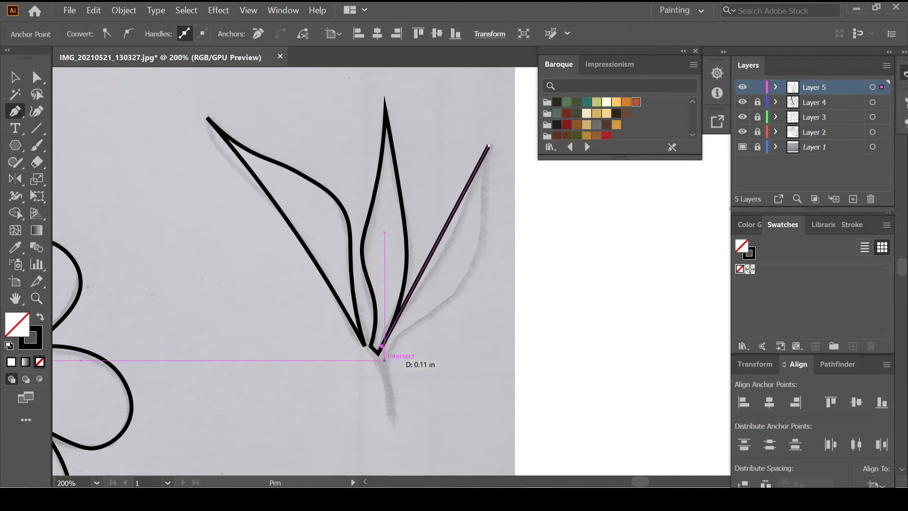
pyautogui.click(385, 361)
pyautogui.click(399, 335)
pyautogui.click(489, 145)
pyautogui.hotkey('shift', '`')
pyautogui.moveTo(433, 265); pyautogui.dragTo(463, 280)
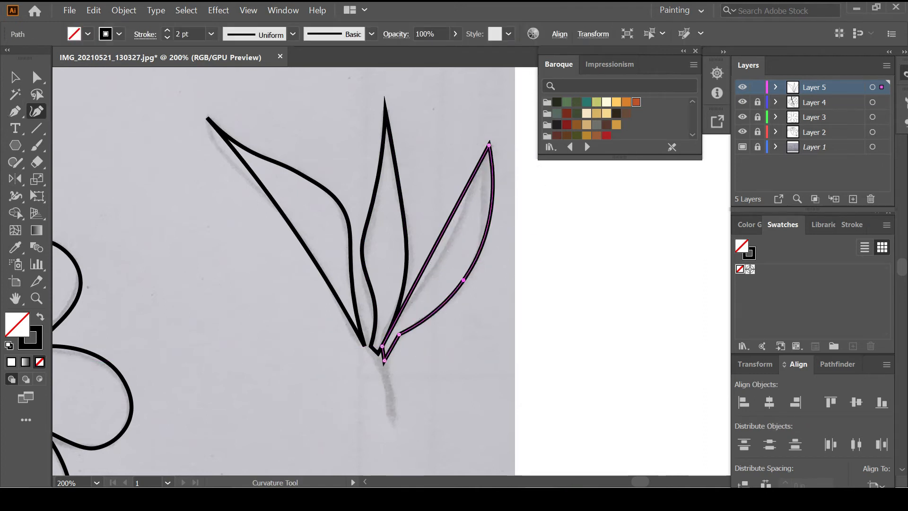
pyautogui.moveTo(491, 209); pyautogui.dragTo(484, 211)
pyautogui.hotkey('ctrl', 'shift', 'a')
# Draw the curved sprig stem down from the leaf bases
pyautogui.scroll(-2, 441, 372)
pyautogui.press('p')
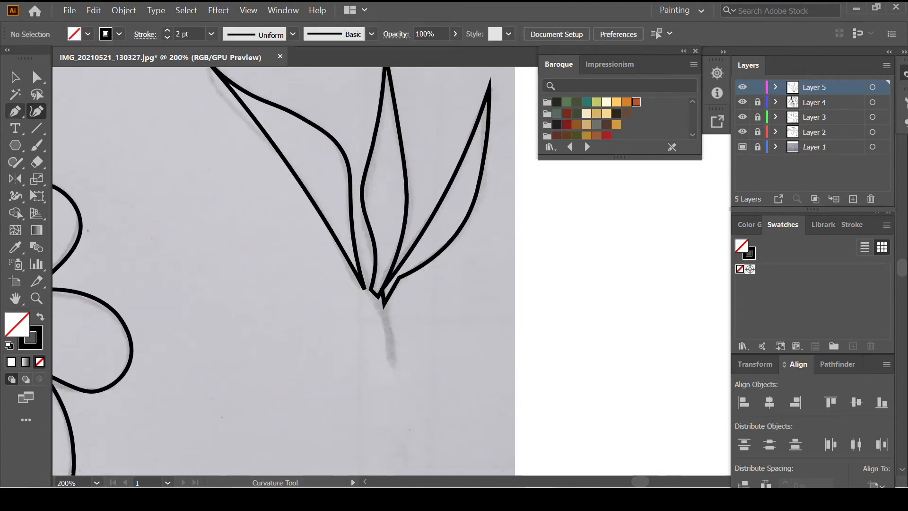
pyautogui.scroll(2, 435, 369)
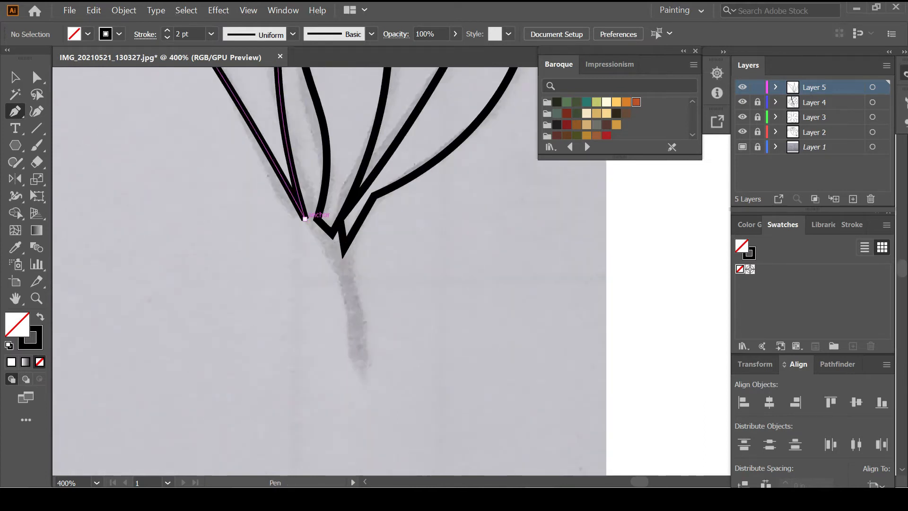
pyautogui.click(305, 218)
pyautogui.moveTo(357, 366); pyautogui.dragTo(362, 422)
pyautogui.hotkey('ctrl', 'z')
pyautogui.hotkey('ctrl', 'z')
pyautogui.click(300, 208)
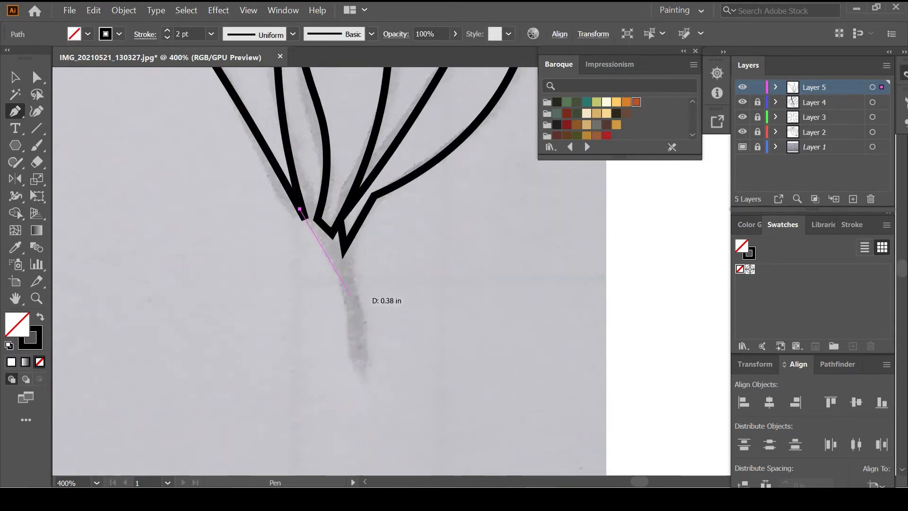
pyautogui.moveTo(347, 289); pyautogui.dragTo(354, 313)
pyautogui.click(360, 369)
pyautogui.keyDown('ctrl'); pyautogui.click(388, 348); pyautogui.keyUp('ctrl')
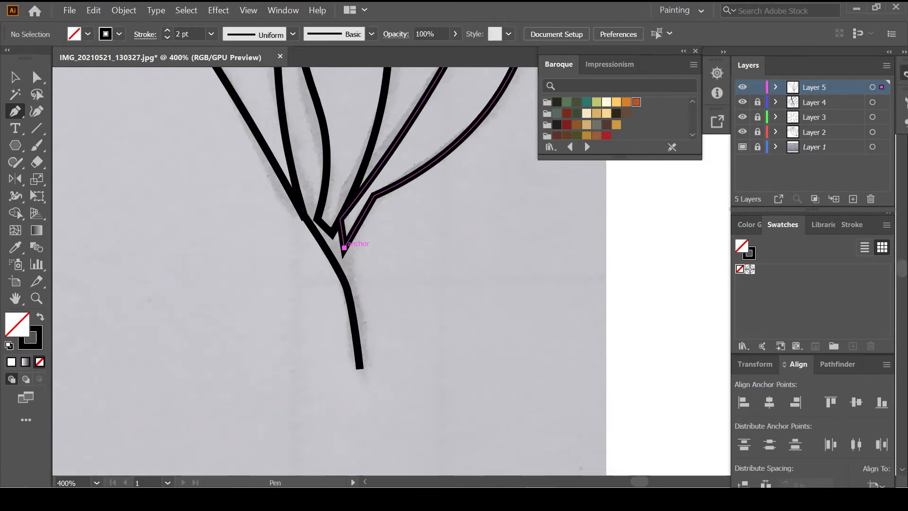
# Join the remaining leaf bases to the stem with short connecting segments
pyautogui.click(345, 248)
pyautogui.click(344, 280)
pyautogui.keyDown('ctrl'); pyautogui.click(378, 279); pyautogui.keyUp('ctrl')
pyautogui.click(333, 234)
pyautogui.click(333, 260)
pyautogui.keyDown('ctrl'); pyautogui.click(396, 276); pyautogui.keyUp('ctrl')
pyautogui.scroll(-3, 396, 276)
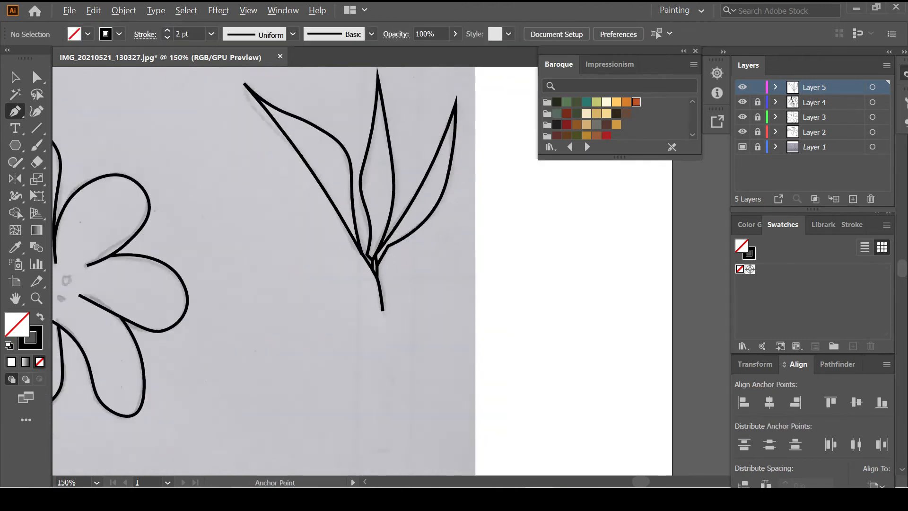
# Give all the sprig strokes on Layer 5 the tapered Width Profile 2
pyautogui.scroll(-2, 396, 274)
pyautogui.hotkey('ctrl', 'a')
pyautogui.click(293, 34)
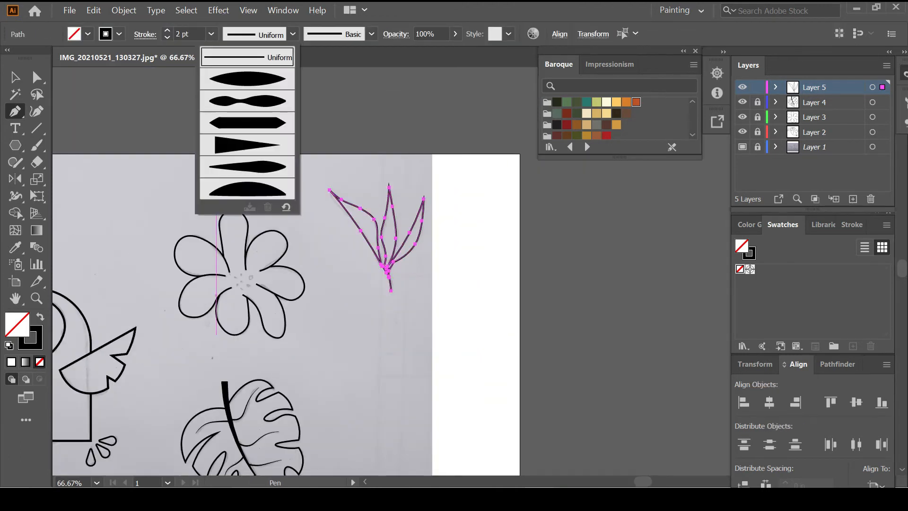
pyautogui.click(251, 102)
pyautogui.keyDown('ctrl'); pyautogui.click(406, 337); pyautogui.keyUp('ctrl')
# Unlock the monstera leaf layer and give the stem stroke a round cap
pyautogui.scroll(-2, 406, 338)
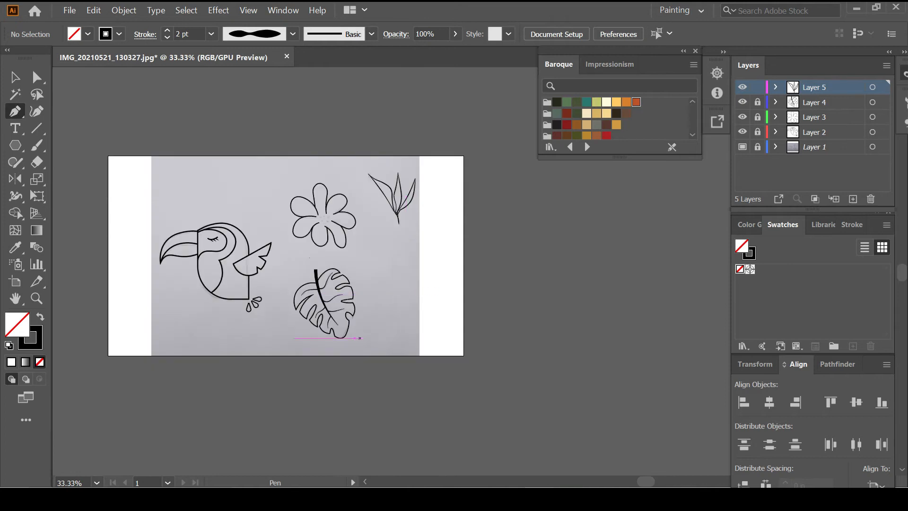
pyautogui.scroll(4, 312, 283)
pyautogui.click(815, 102)
pyautogui.click(758, 102)
pyautogui.keyDown('ctrl'); pyautogui.click(341, 303); pyautogui.keyUp('ctrl')
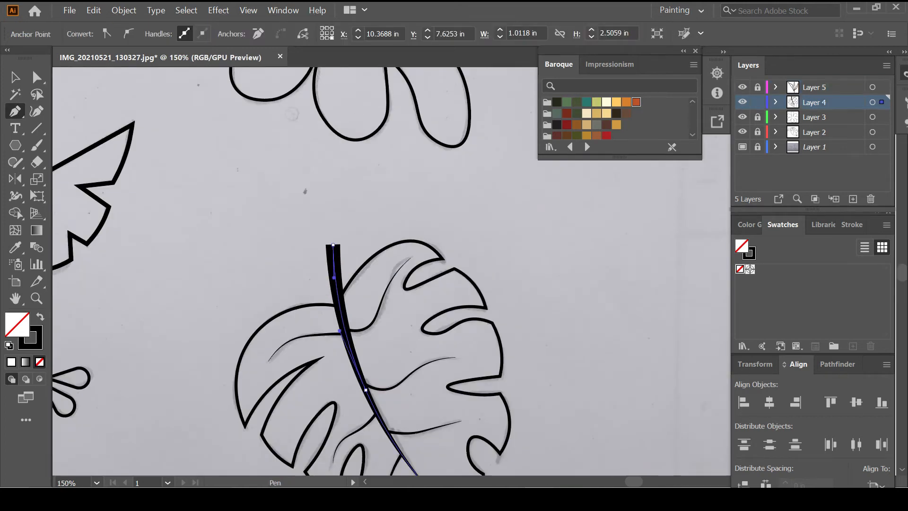
pyautogui.press('v')
pyautogui.click(145, 34)
pyautogui.click(74, 70)
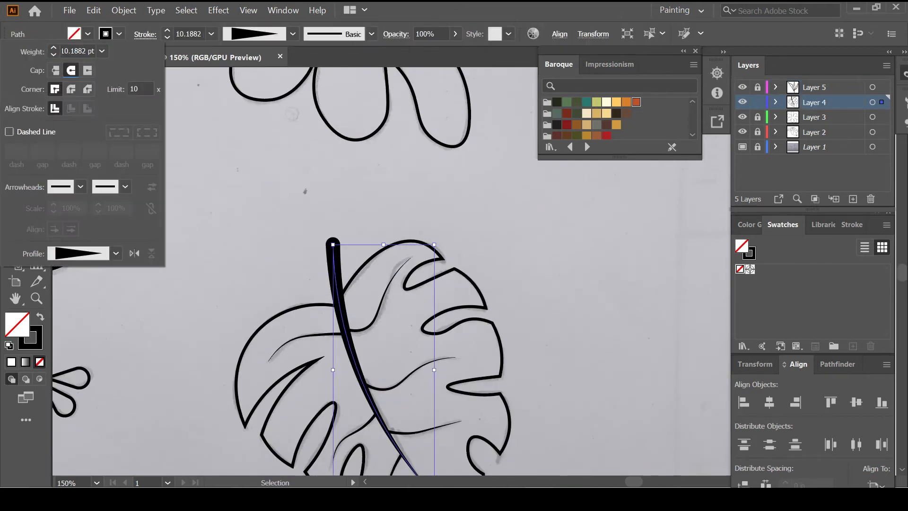
pyautogui.click(331, 180)
# Relock the monstera layer, hide and lock the sketch layer, and select all toucan paths
pyautogui.scroll(-4, 332, 179)
pyautogui.hscroll(-1, 374, 212)
pyautogui.click(758, 102)
pyautogui.click(814, 147)
pyautogui.click(758, 148)
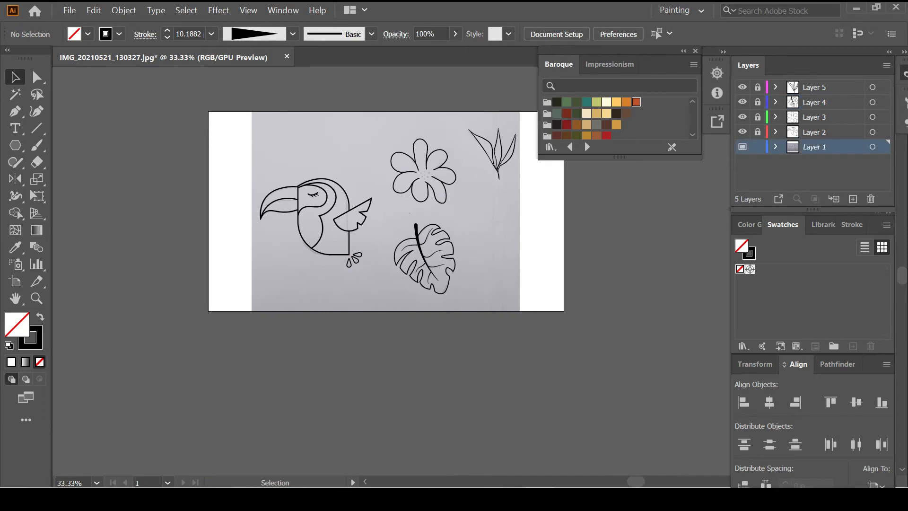
pyautogui.click(743, 147)
pyautogui.click(758, 147)
pyautogui.scroll(1, 387, 211)
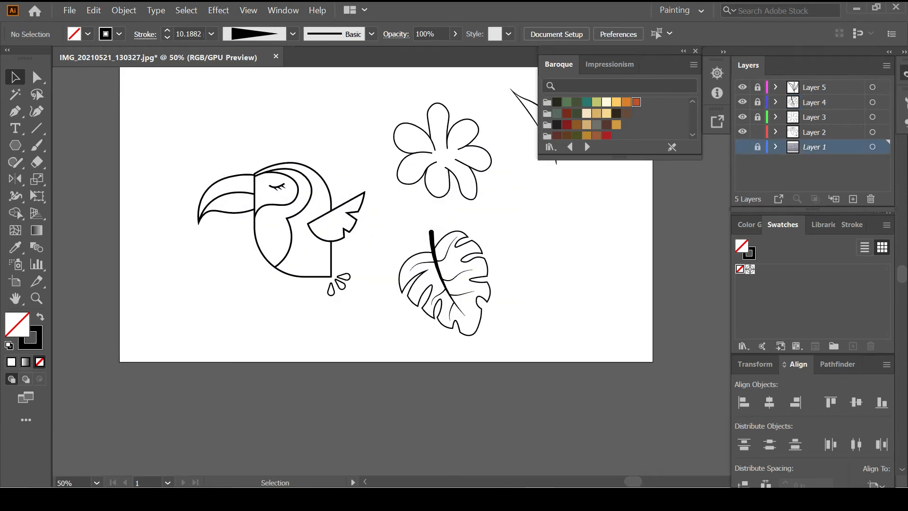
pyautogui.hotkey('ctrl', 'a')
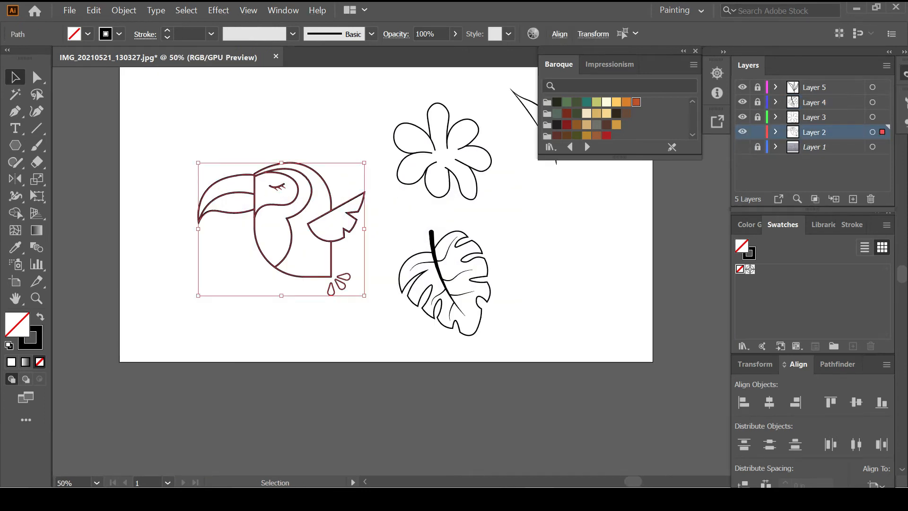
# Remove the toucan's black stroke and fill the upper beak yellow-orange and the lower beak orange with Shape Builder
pyautogui.click(16, 213)
pyautogui.press('/')
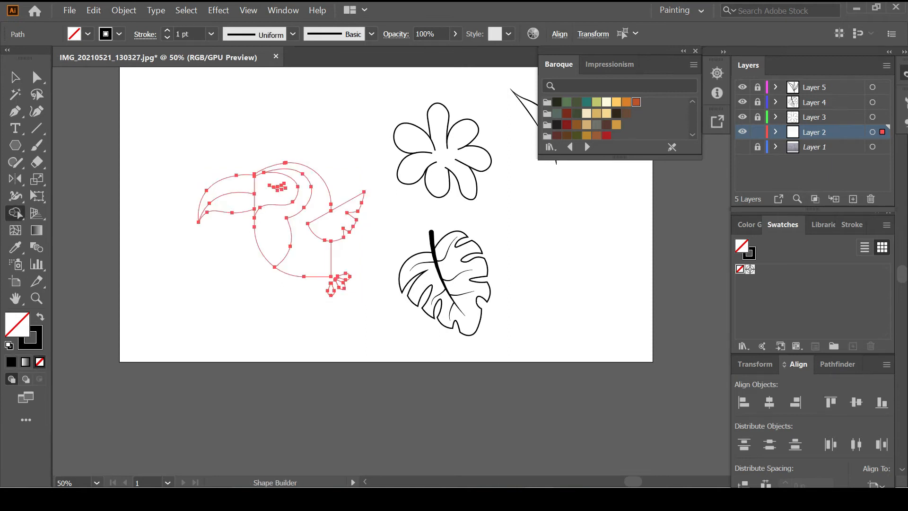
pyautogui.click(617, 102)
pyautogui.click(230, 186)
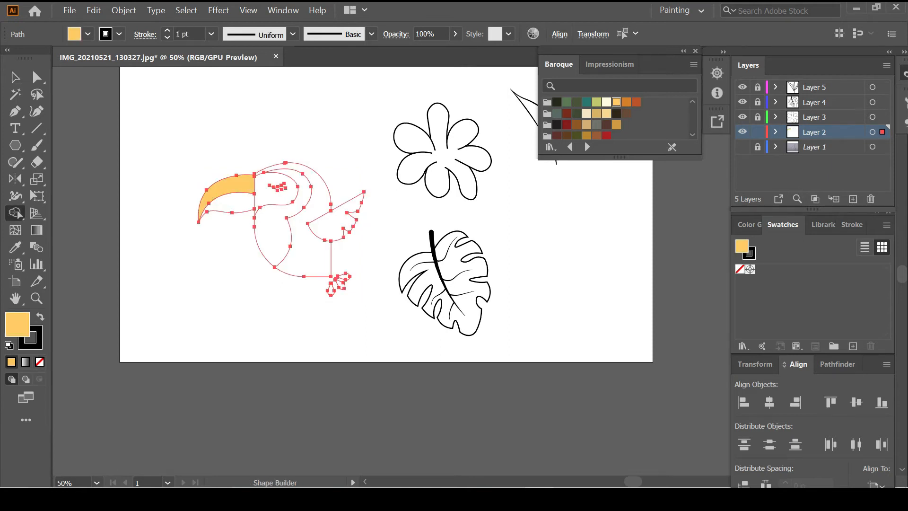
pyautogui.click(626, 102)
pyautogui.click(232, 203)
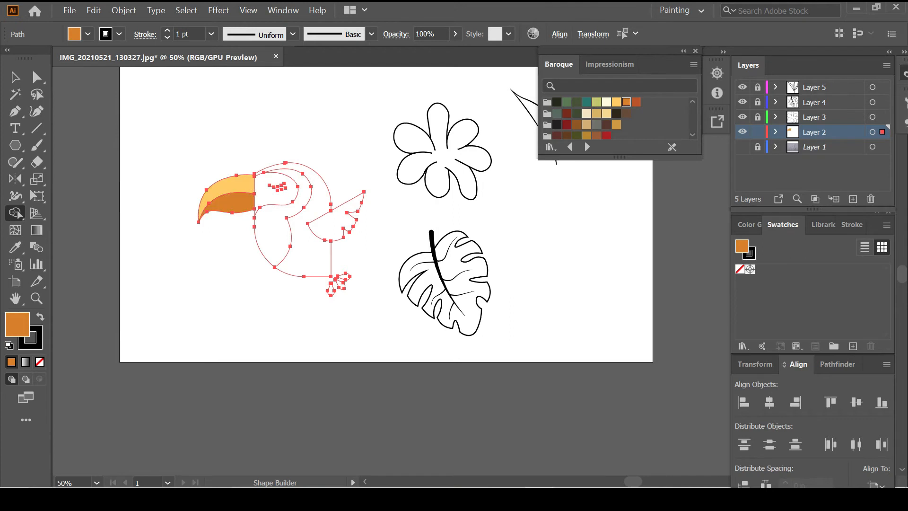
# Recolour the beak to an orange upper and yellow lower half, and fill the body black
pyautogui.click(636, 102)
pyautogui.click(230, 185)
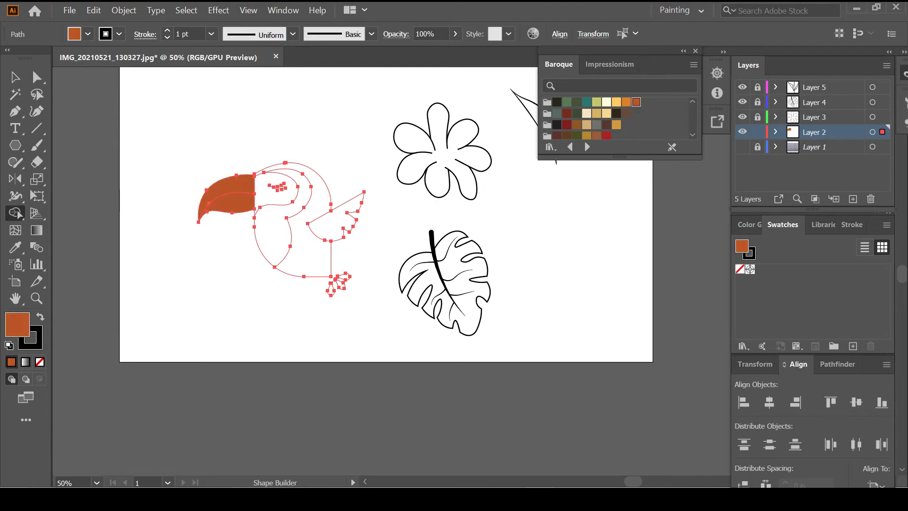
pyautogui.click(616, 102)
pyautogui.click(231, 203)
pyautogui.click(626, 102)
pyautogui.click(230, 184)
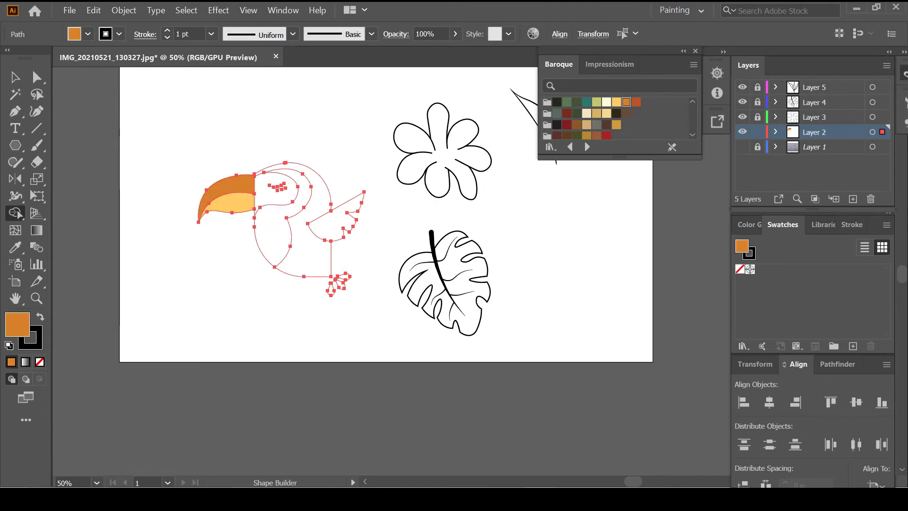
pyautogui.click(557, 124)
pyautogui.click(298, 251)
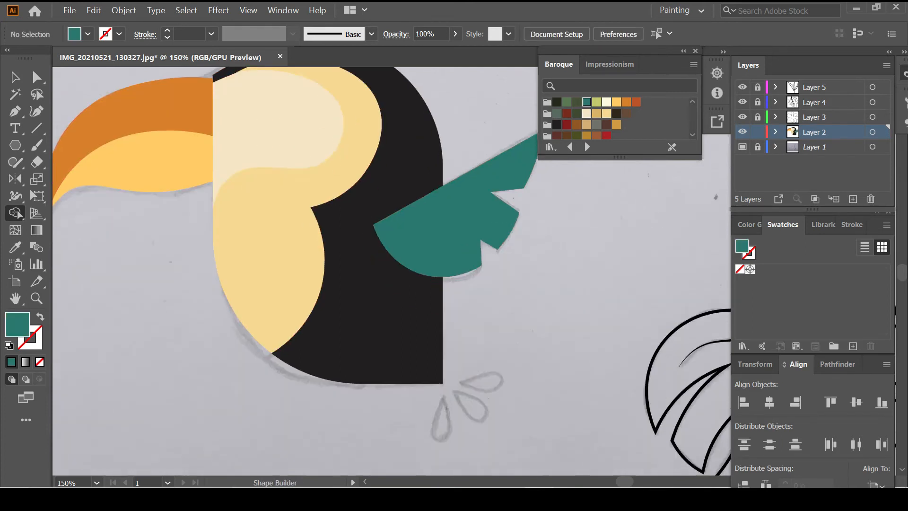
# Fill the right droplet red, briefly hiding the sketch to check the colours
pyautogui.hotkey('ctrl', 'a')
pyautogui.scroll(-2, 597, 121)
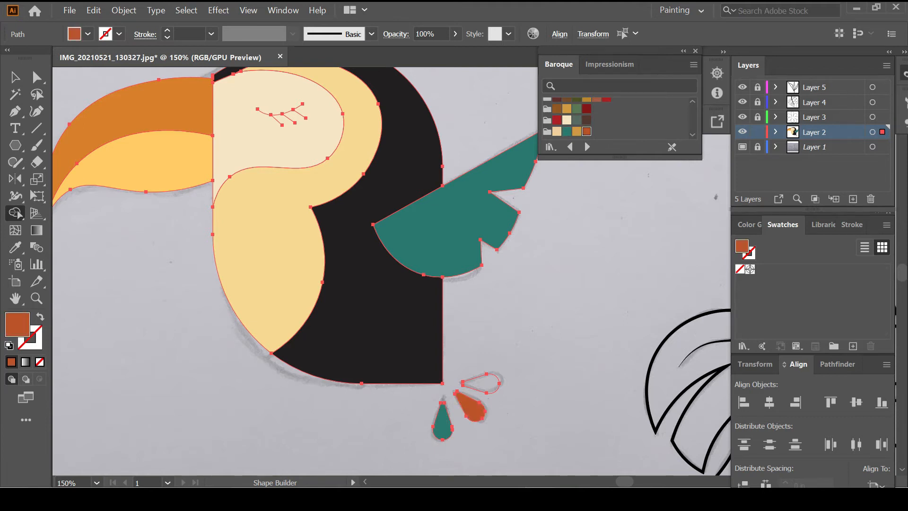
pyautogui.click(557, 120)
pyautogui.click(488, 383)
pyautogui.hotkey('ctrl', 'shift', 'a')
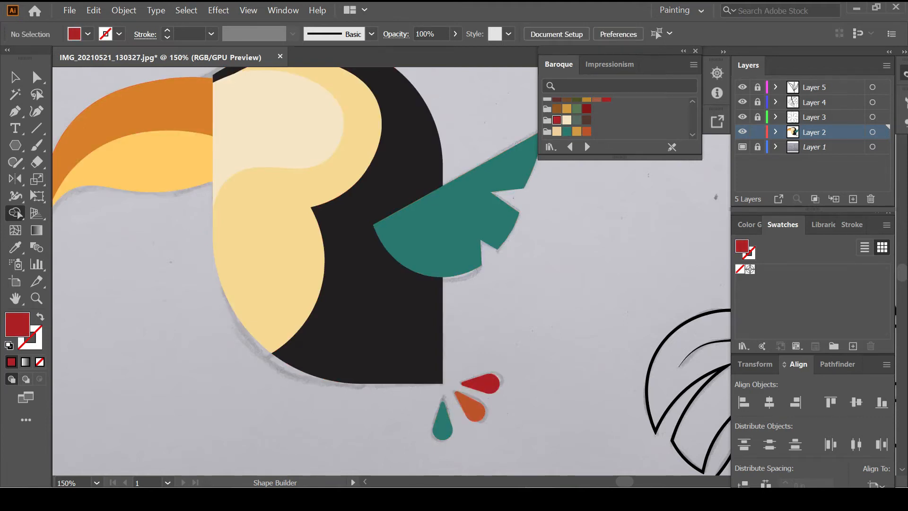
pyautogui.click(742, 147)
pyautogui.click(742, 147)
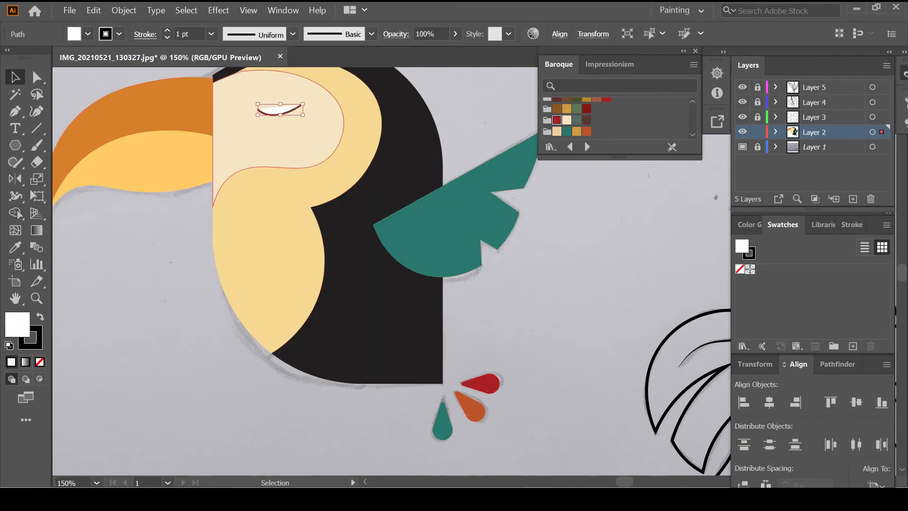
# Give the eyelid and lashes a default black 2 pt stroke with no fill
pyautogui.press('/')
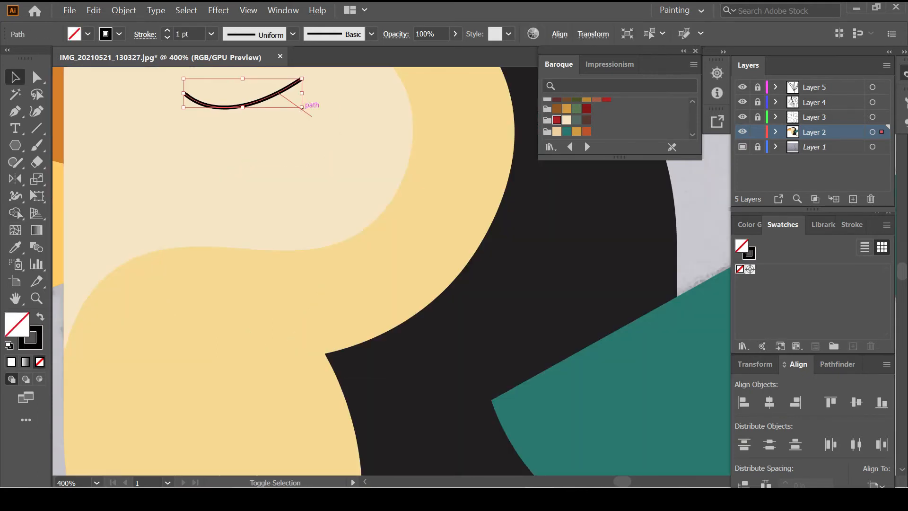
pyautogui.keyDown('shift'); pyautogui.click(301, 109); pyautogui.keyUp('shift')
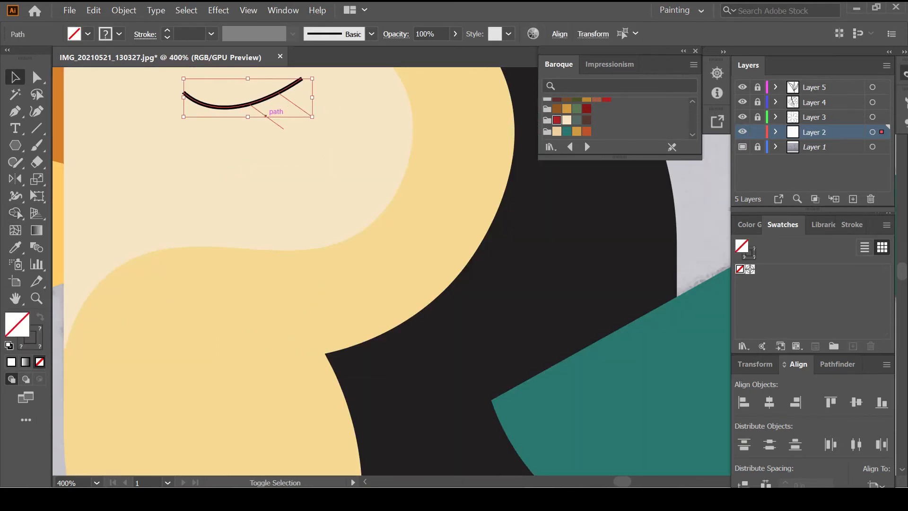
pyautogui.keyDown('shift'); pyautogui.click(235, 122); pyautogui.keyUp('shift')
pyautogui.scroll(5, 237, 137)
pyautogui.hscroll(-4, 237, 137)
pyautogui.press('d')
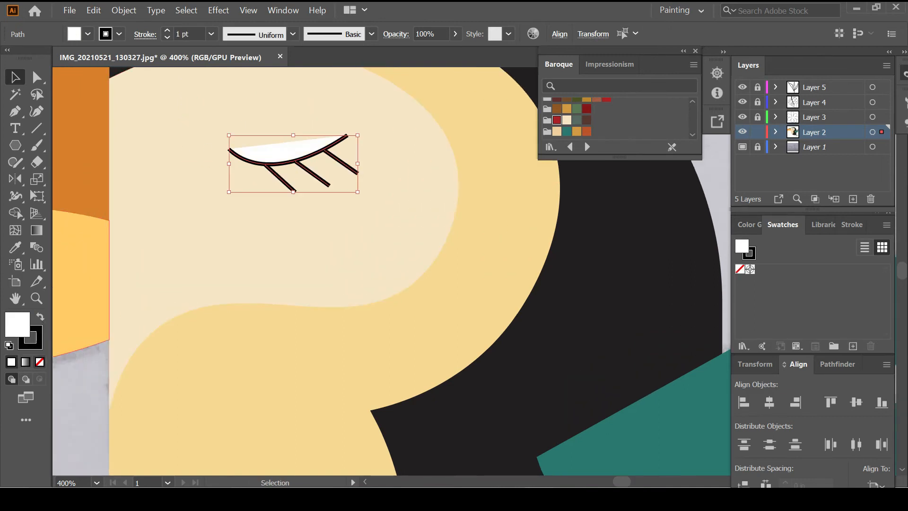
pyautogui.press('/')
pyautogui.click(167, 31)
# Apply a tapered width profile to the eyelid arc, then select the three lashes
pyautogui.click(284, 114)
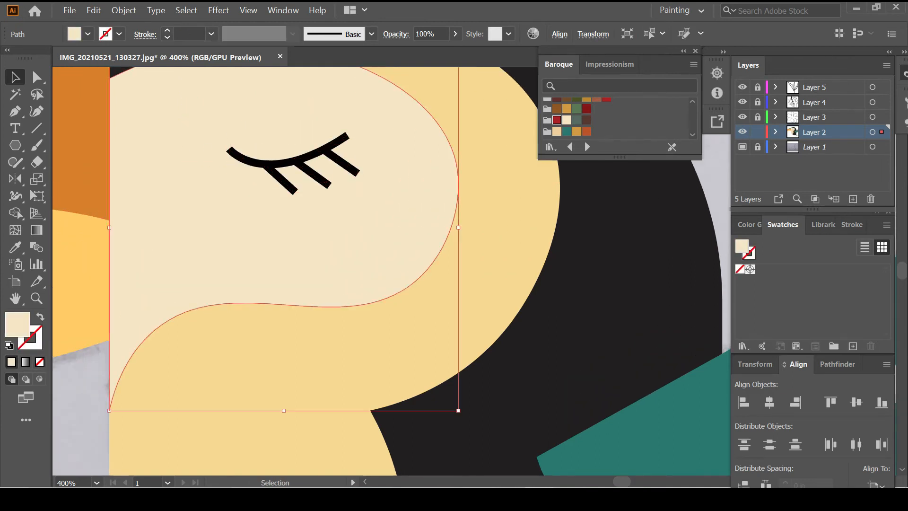
pyautogui.click(287, 163)
pyautogui.click(293, 34)
pyautogui.click(253, 77)
pyautogui.click(284, 182)
pyautogui.keyDown('shift'); pyautogui.click(317, 177); pyautogui.keyUp('shift')
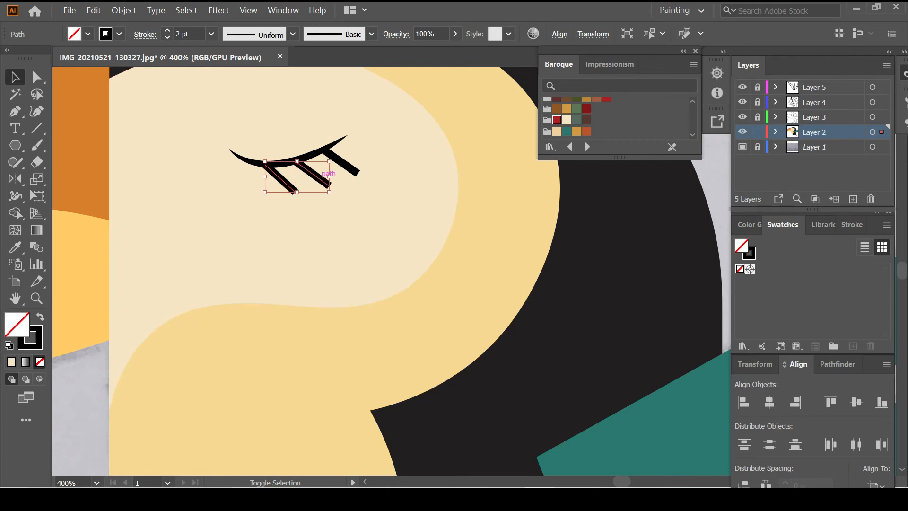
pyautogui.keyDown('shift'); pyautogui.click(348, 167); pyautogui.keyUp('shift')
pyautogui.click(293, 34)
# Give the lashes a tapered width profile and hide the background sketch
pyautogui.click(247, 145)
pyautogui.scroll(-3, 333, 246)
pyautogui.click(494, 225)
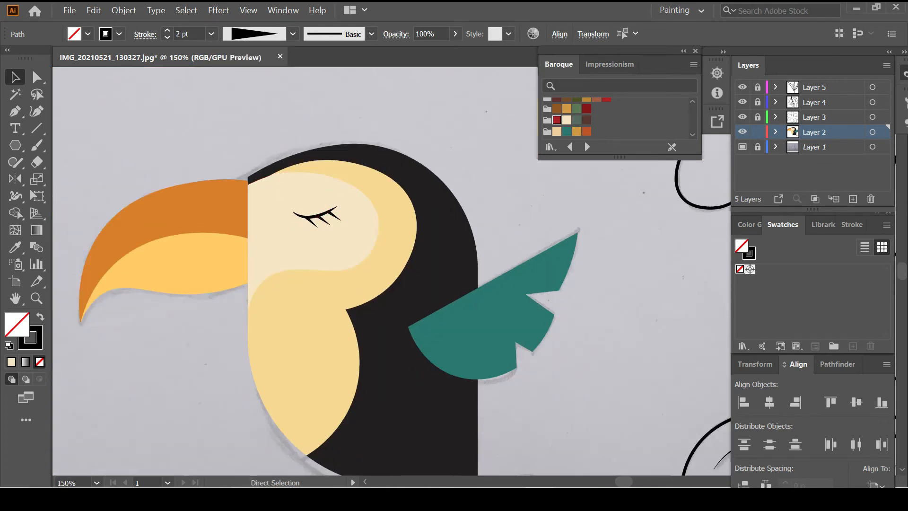
pyautogui.scroll(-2, 494, 224)
pyautogui.hscroll(5, 495, 225)
pyautogui.click(743, 147)
pyautogui.hscroll(4, 402, 260)
# Lock the toucan layer, unlock the flower layer, and select the flower's inner and outer paths
pyautogui.click(758, 132)
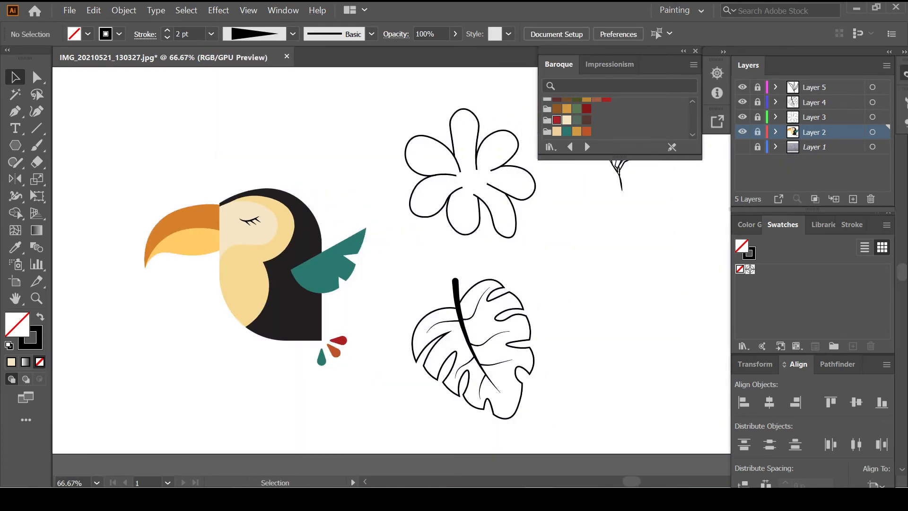
pyautogui.click(758, 117)
pyautogui.click(814, 117)
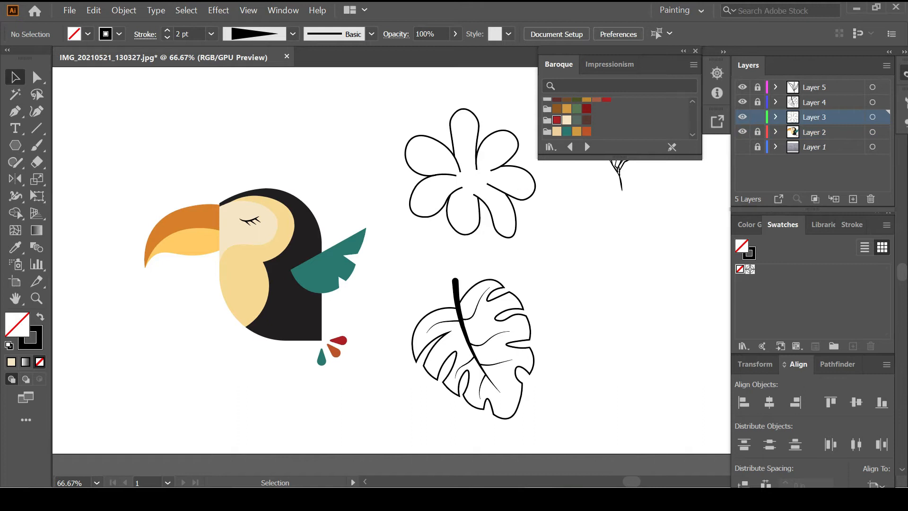
pyautogui.hotkey('ctrl', 'a')
pyautogui.click(16, 213)
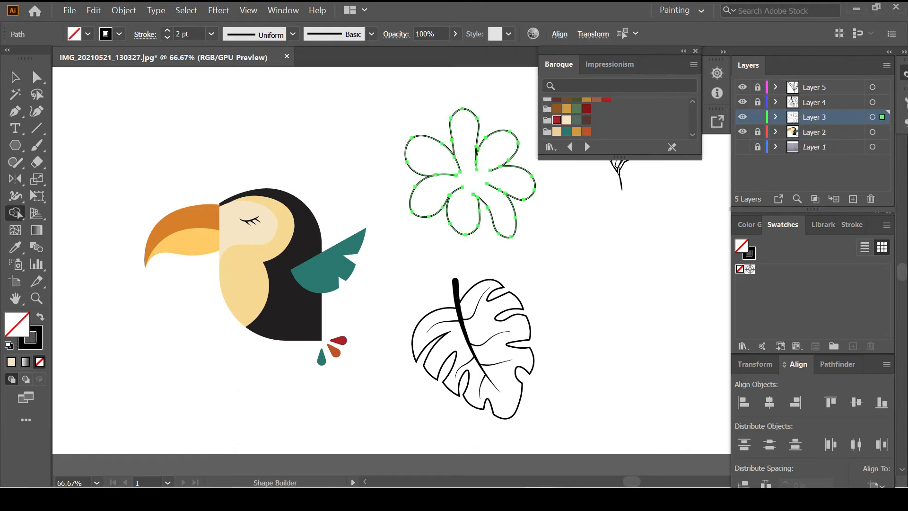
pyautogui.press('v')
pyautogui.hotkey('ctrl', 'shift', 'a')
pyautogui.click(479, 195)
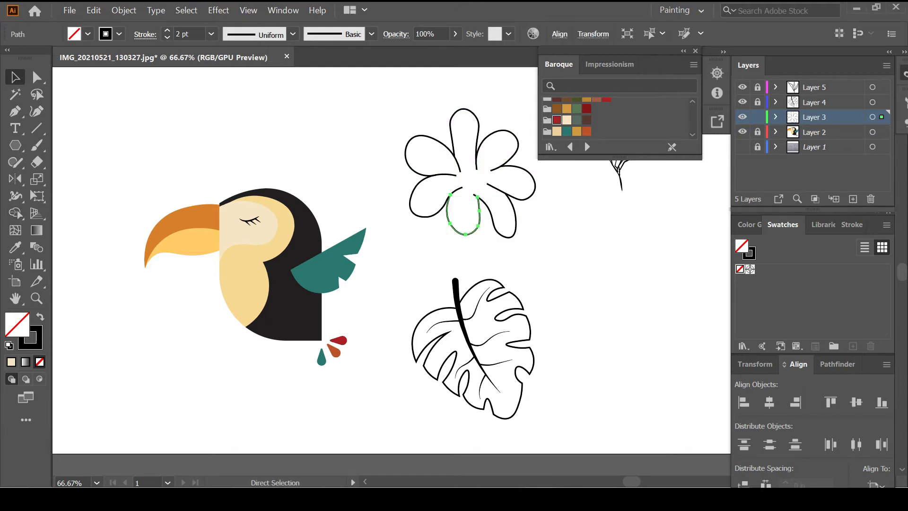
pyautogui.keyDown('shift'); pyautogui.click(487, 183); pyautogui.keyUp('shift')
pyautogui.click(16, 212)
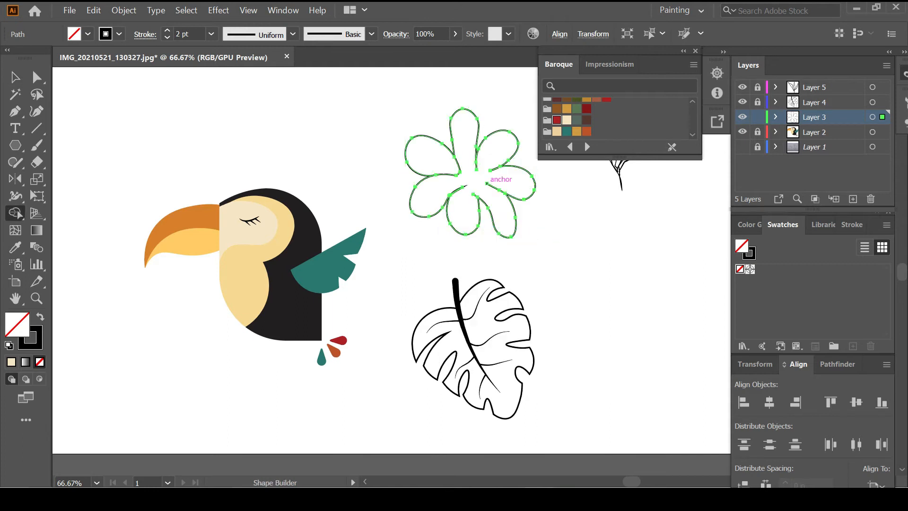
pyautogui.click(487, 183)
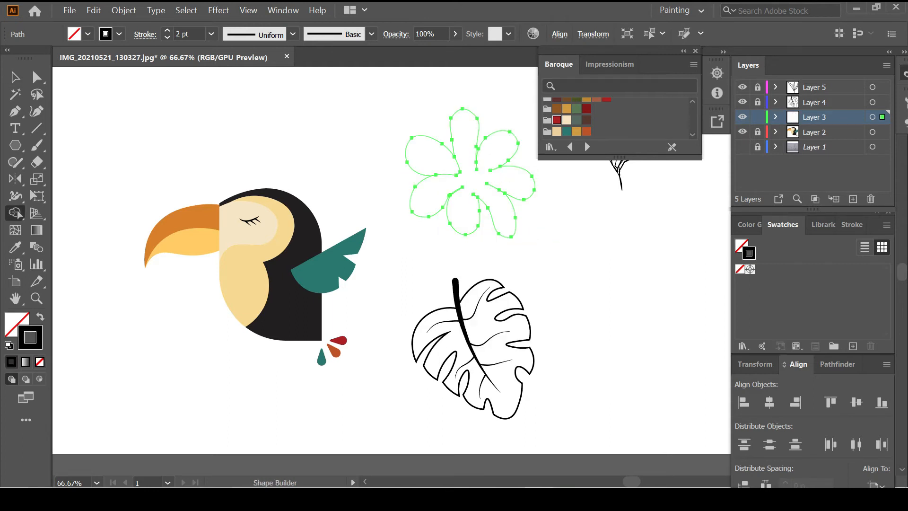
pyautogui.hotkey('ctrl', 'z')
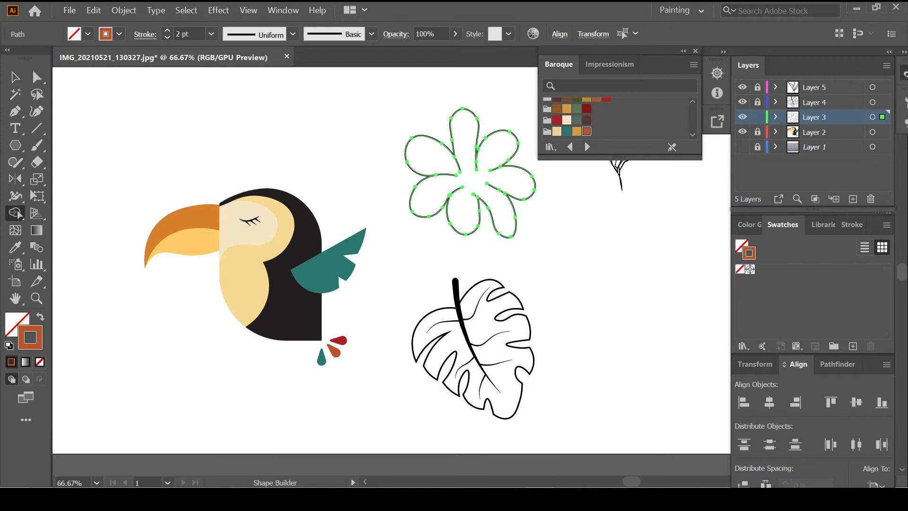
# Make the flower a Live Paint group, removing its black outline and painting its interior orange
pyautogui.press('k')
pyautogui.click(463, 195)
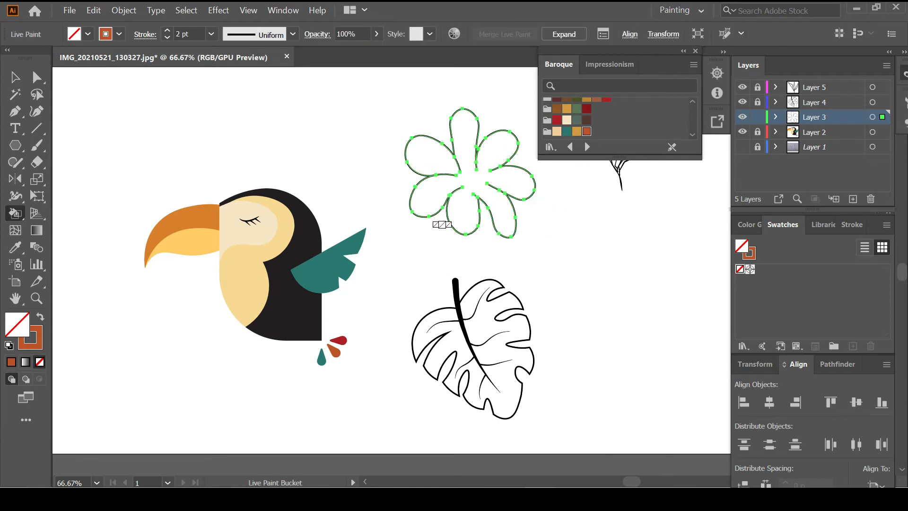
pyautogui.press('x')
pyautogui.click(447, 178)
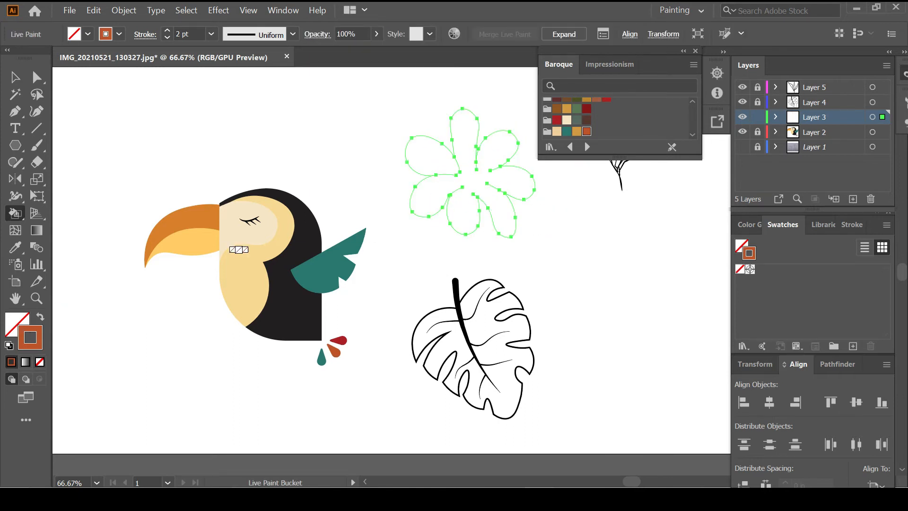
pyautogui.hotkey('shift', 'x')
pyautogui.click(411, 208)
pyautogui.hotkey('ctrl', 'shift', 'a')
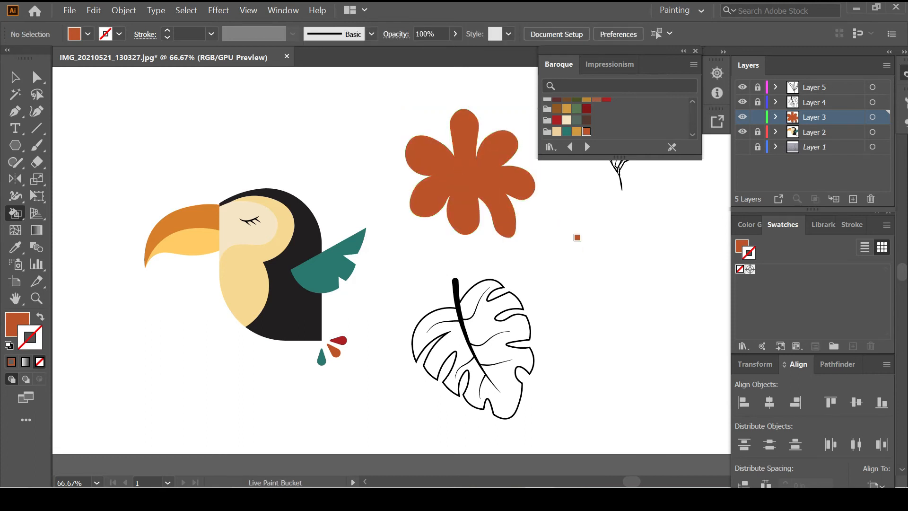
# Paint the whole flower with the orange swatch and lock the flower's layer
pyautogui.hscroll(2, 577, 238)
pyautogui.hotkey('ctrl', 'a')
pyautogui.scroll(2, 614, 118)
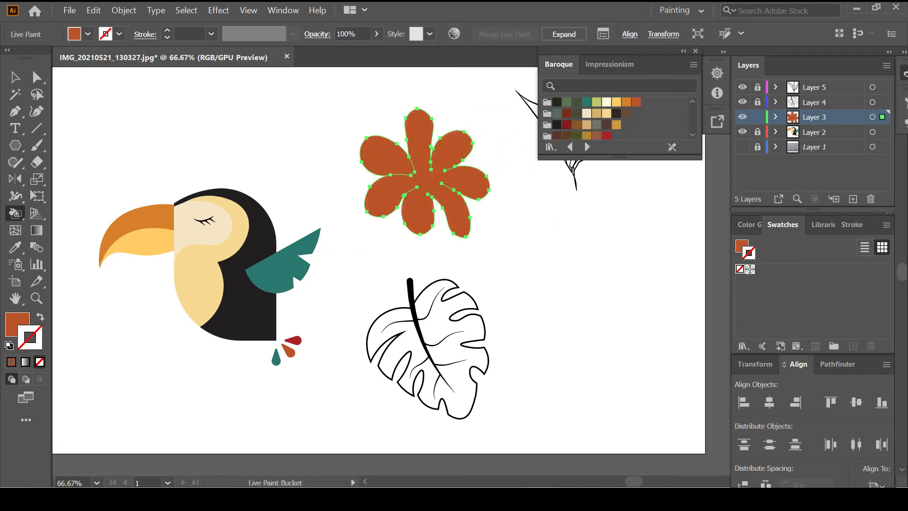
pyautogui.click(626, 102)
pyautogui.hotkey('shift', 'x')
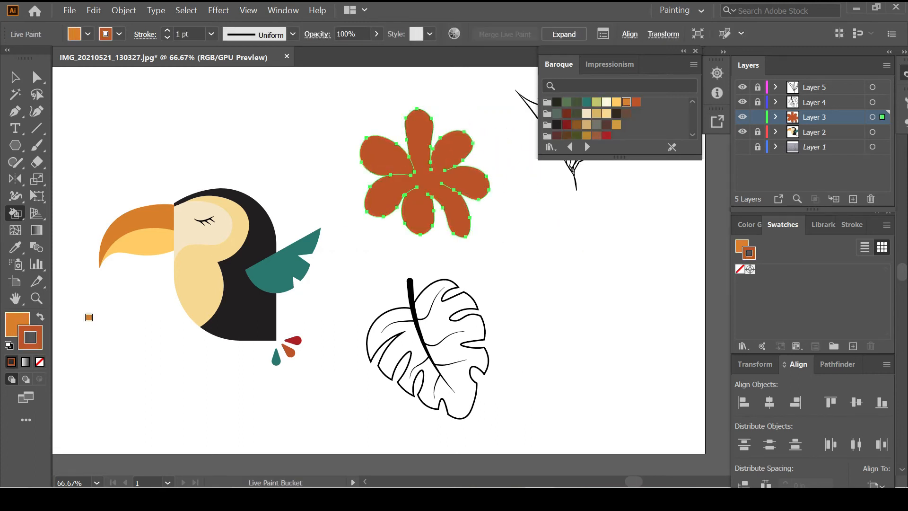
pyautogui.click(16, 324)
pyautogui.click(411, 189)
pyautogui.keyDown('ctrl'); pyautogui.click(507, 269); pyautogui.keyUp('ctrl')
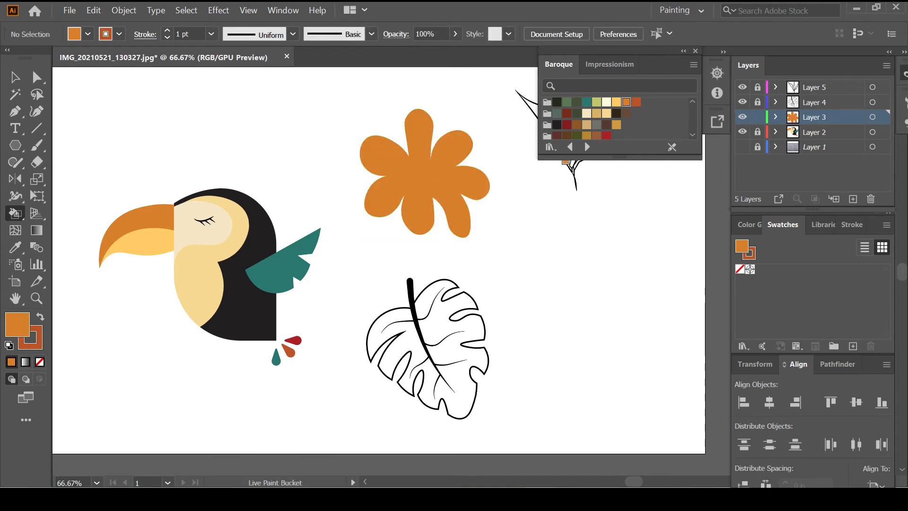
pyautogui.click(758, 117)
pyautogui.click(815, 102)
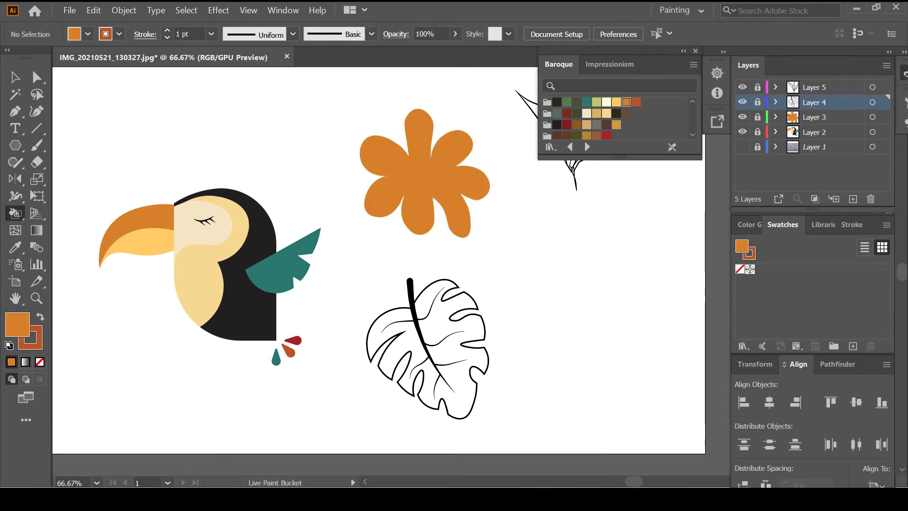
# Fill the monstera leaf region with the green swatch using Shape Builder
pyautogui.press('v')
pyautogui.hotkey('ctrl', 'a')
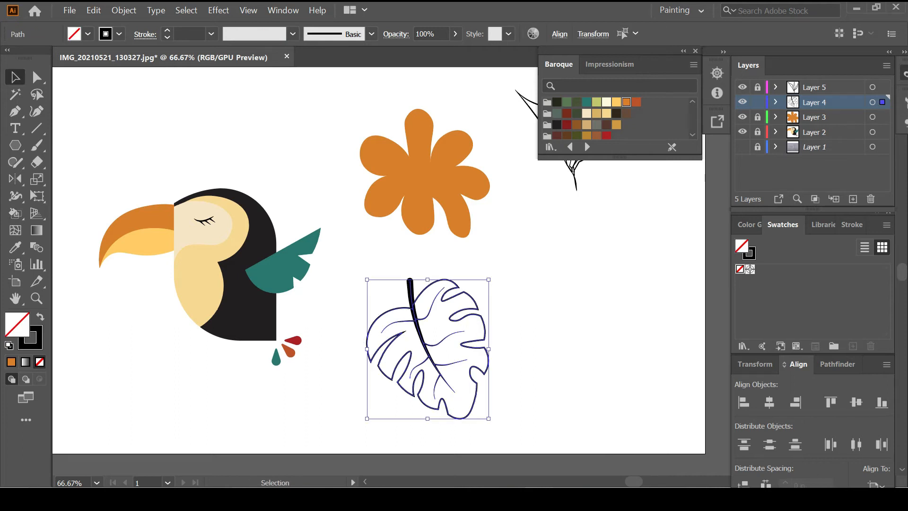
pyautogui.click(16, 213)
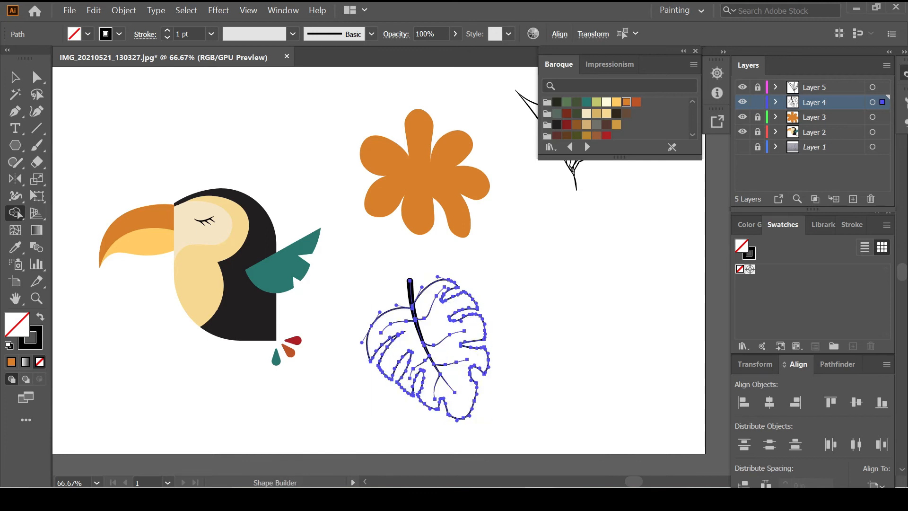
pyautogui.click(567, 102)
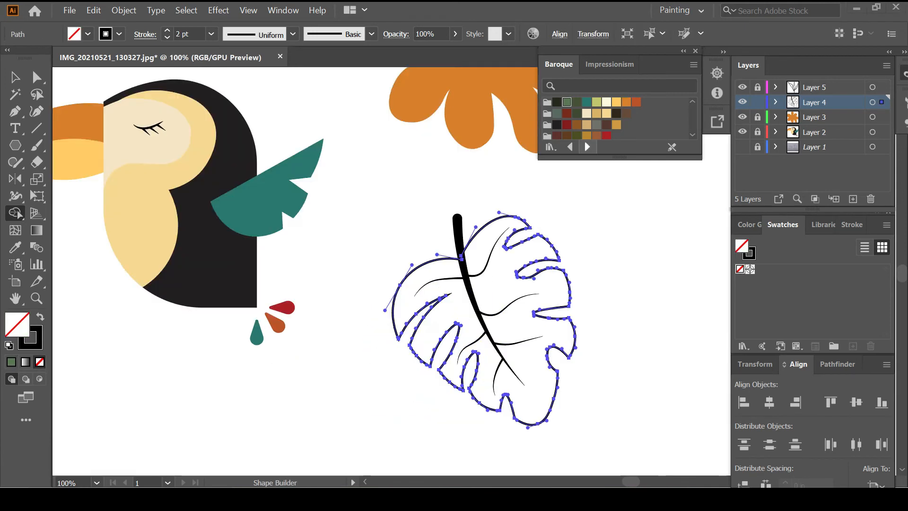
pyautogui.click(516, 298)
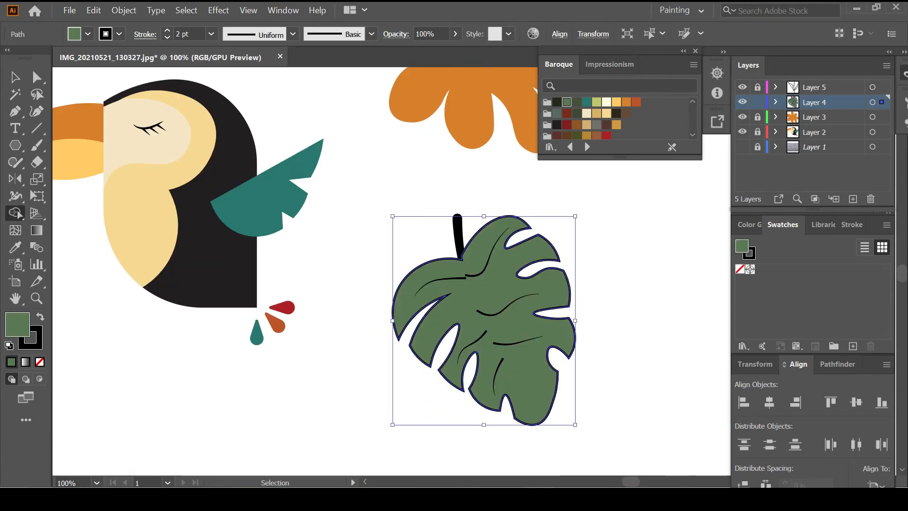
pyautogui.hotkey('ctrl', 'shift', 'a')
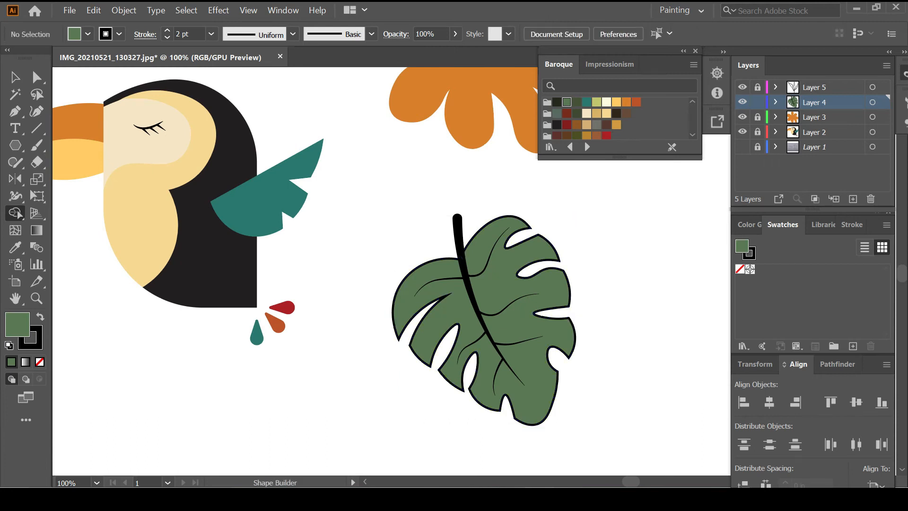
# Remove the leaf's dark outline and thin its central stem stroke to 5 pt
pyautogui.press('v')
pyautogui.click(516, 298)
pyautogui.press('/')
pyautogui.hotkey('ctrl', 'shift', 'a')
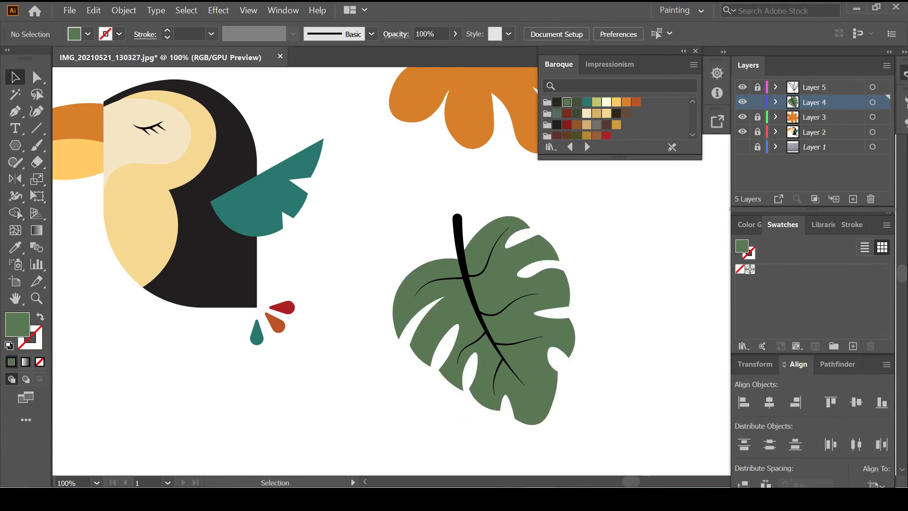
pyautogui.click(468, 282)
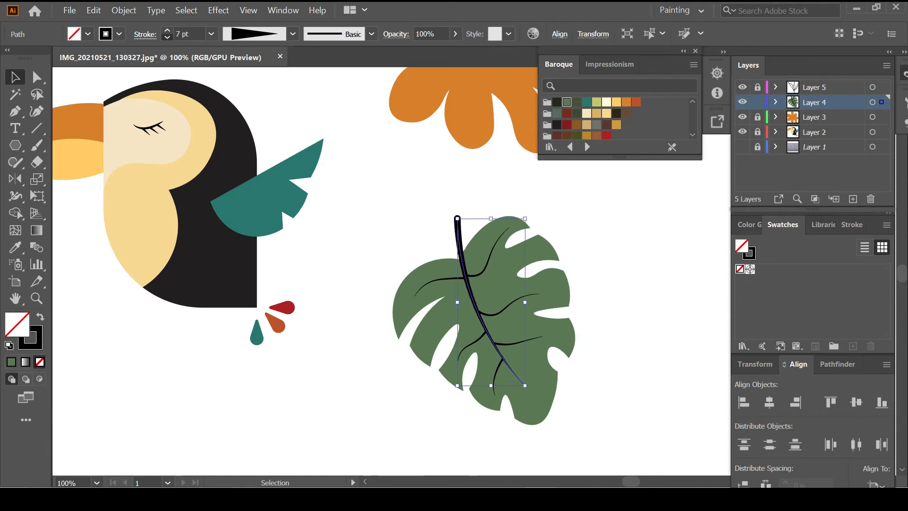
pyautogui.click(167, 37)
pyautogui.click(167, 37)
pyautogui.hotkey('ctrl', 'shift', 'a')
pyautogui.hotkey('ctrl', '-')
pyautogui.hotkey('ctrl', '-')
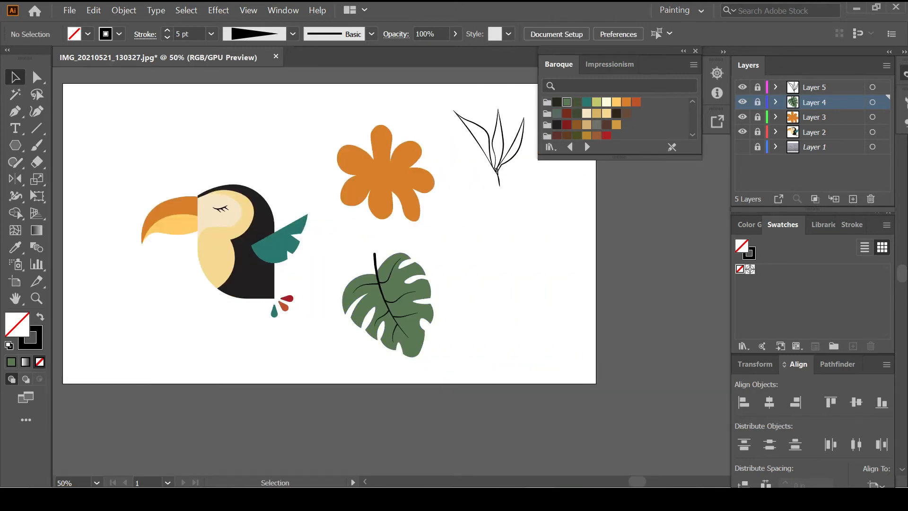
# Create Layer 6, move the monstera leaf onto it, and duplicate the leaf to the right
pyautogui.click(853, 199)
pyautogui.click(823, 117)
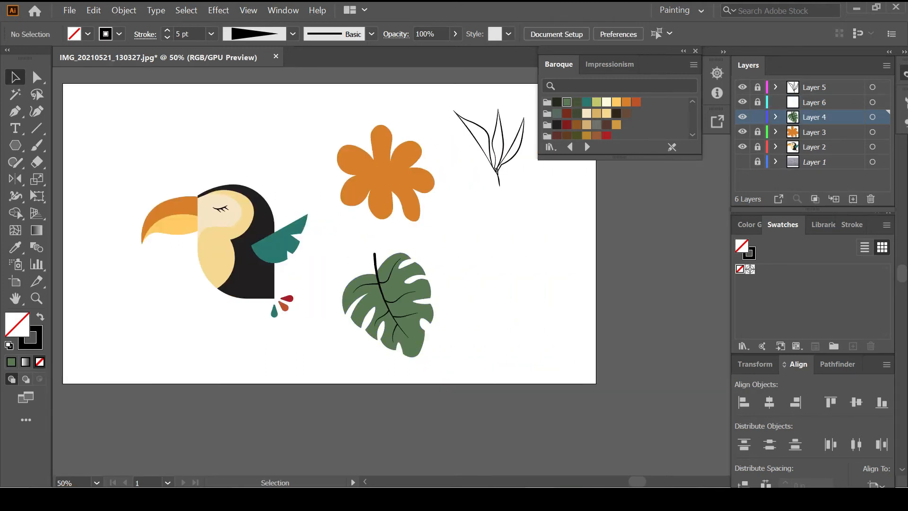
pyautogui.hotkey('ctrl', 'a')
pyautogui.moveTo(882, 117); pyautogui.dragTo(883, 102)
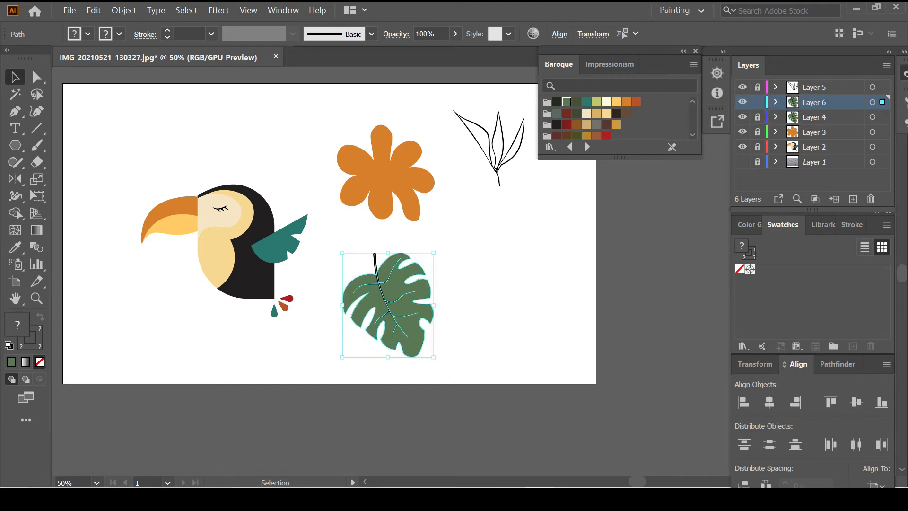
pyautogui.moveTo(403, 301); pyautogui.dragTo(516, 294)
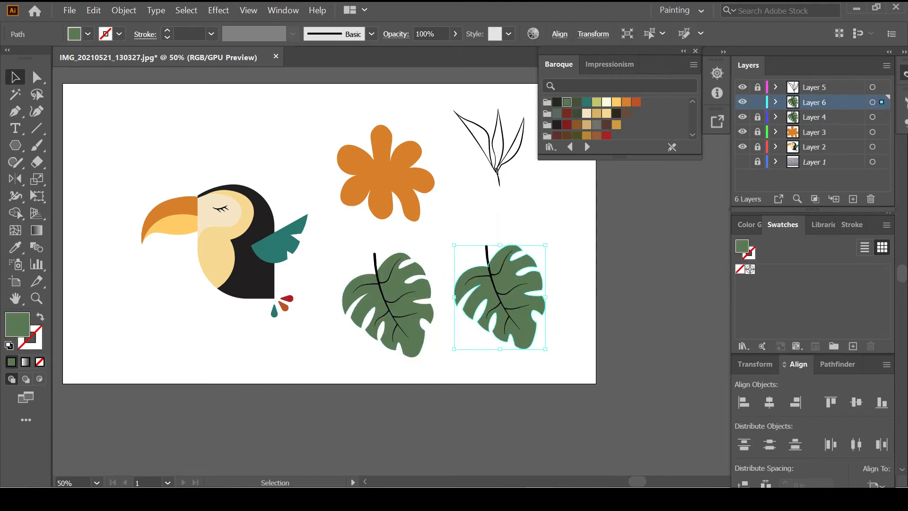
pyautogui.scroll(3, 499, 266)
pyautogui.scroll(-4, 499, 266)
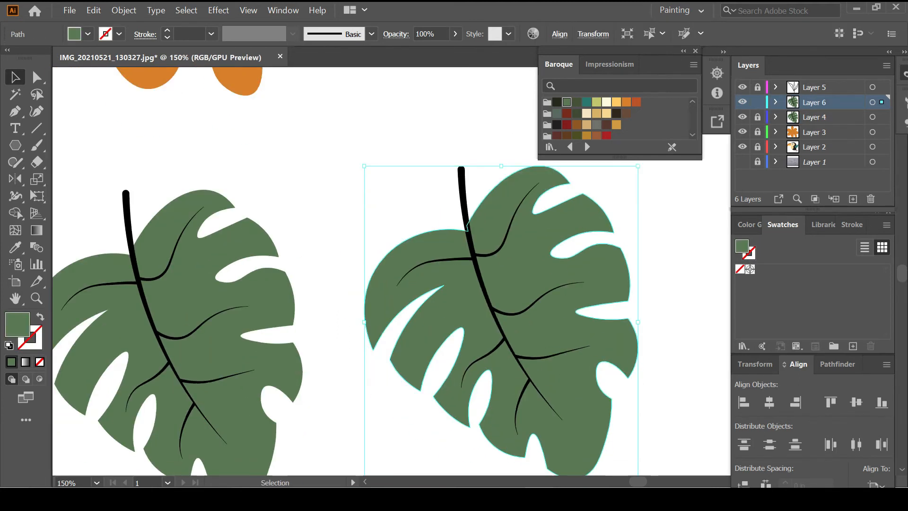
pyautogui.scroll(-3, 615, 118)
pyautogui.scroll(3, 615, 118)
# Recolour the copied leaf's fill to deeper green #4d7742 and lock Layer 6
pyautogui.doubleClick(742, 246)
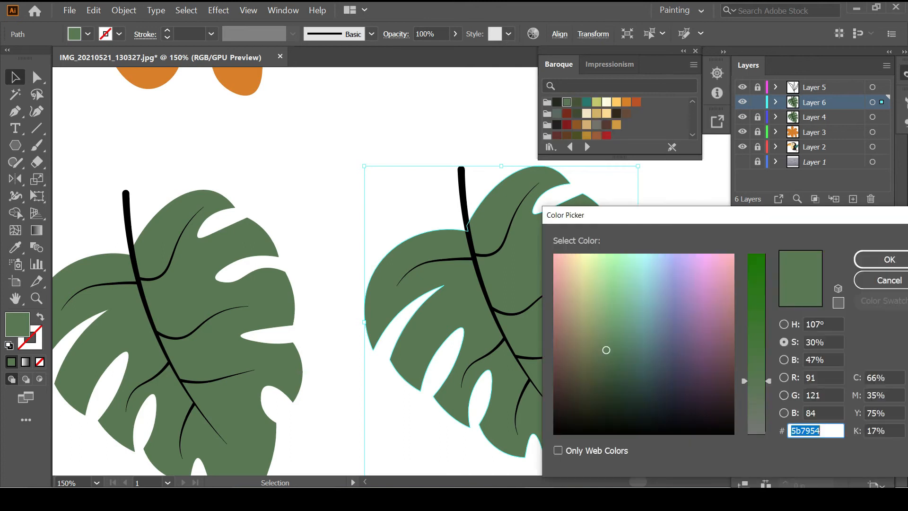
pyautogui.write('4d7742')
pyautogui.press('Return')
pyautogui.hotkey('ctrl', 'shift', 'a')
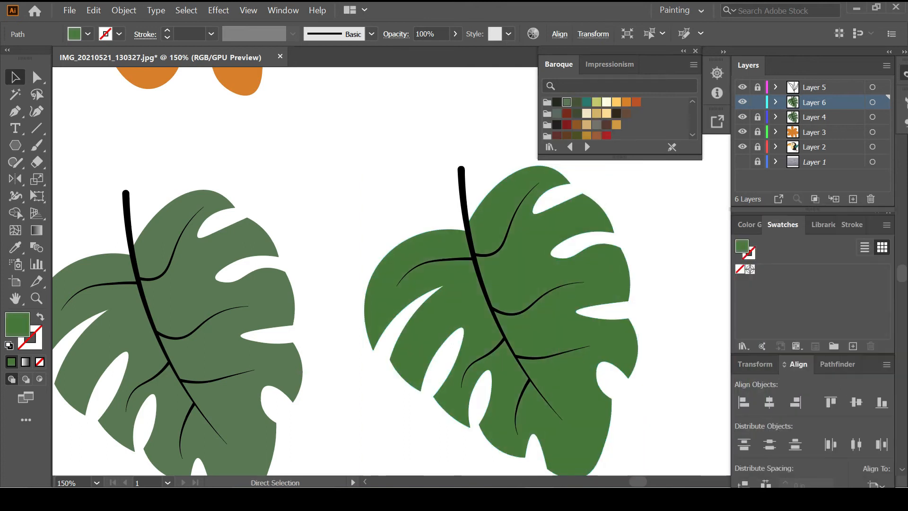
pyautogui.hotkey('ctrl', '0')
pyautogui.click(695, 50)
pyautogui.click(758, 102)
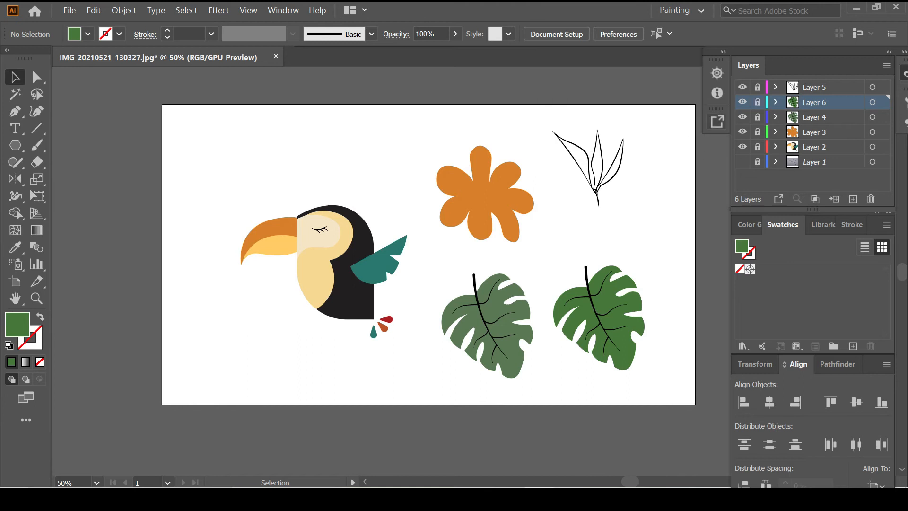
# Show only the toucan layer and group all the toucan paths together
pyautogui.keyDown('alt'); pyautogui.click(743, 132); pyautogui.keyUp('alt')
pyautogui.keyDown('alt'); pyautogui.click(743, 132); pyautogui.keyUp('alt')
pyautogui.click(743, 132)
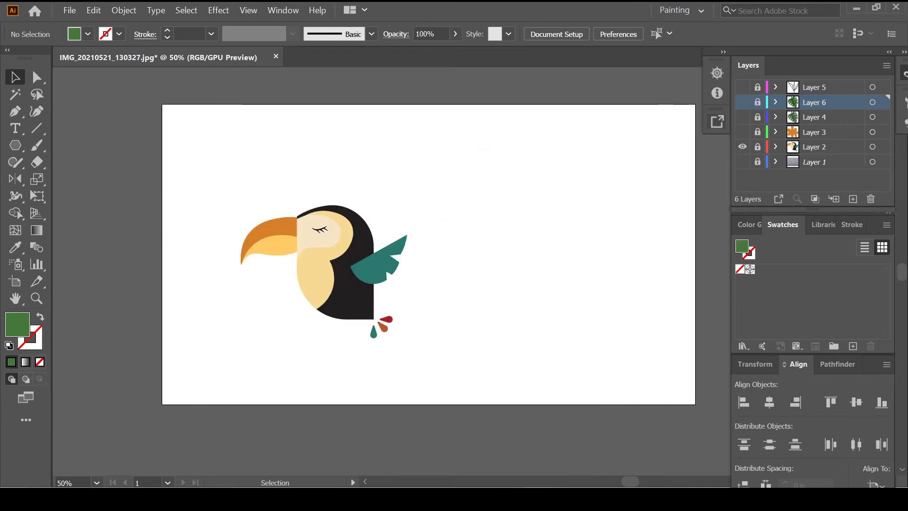
pyautogui.hotkey('ctrl', 'a')
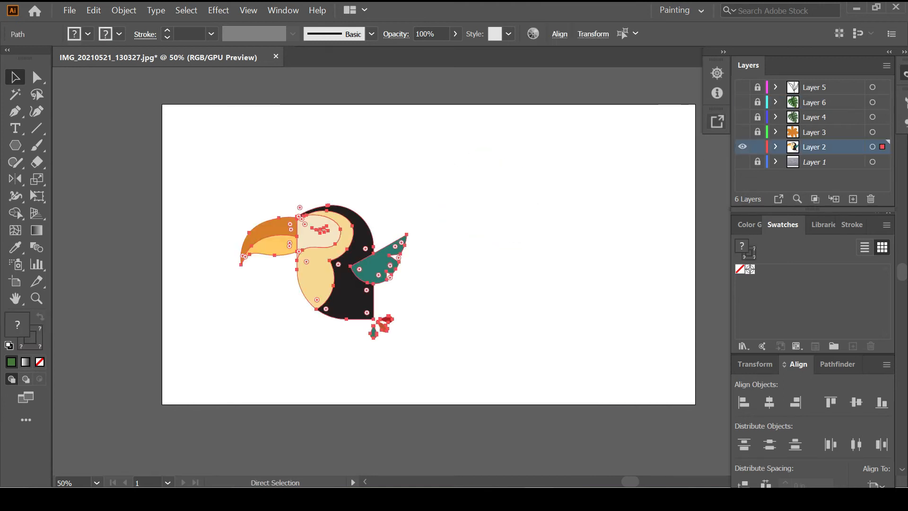
pyautogui.hotkey('ctrl', 'g')
# Shrink the toucan, move it toward the top left and tilt it counter-clockwise
pyautogui.keyDown('alt'); pyautogui.moveTo(351, 284); pyautogui.dragTo(313, 193); pyautogui.keyUp('alt')
pyautogui.hotkey('ctrl', 'z')
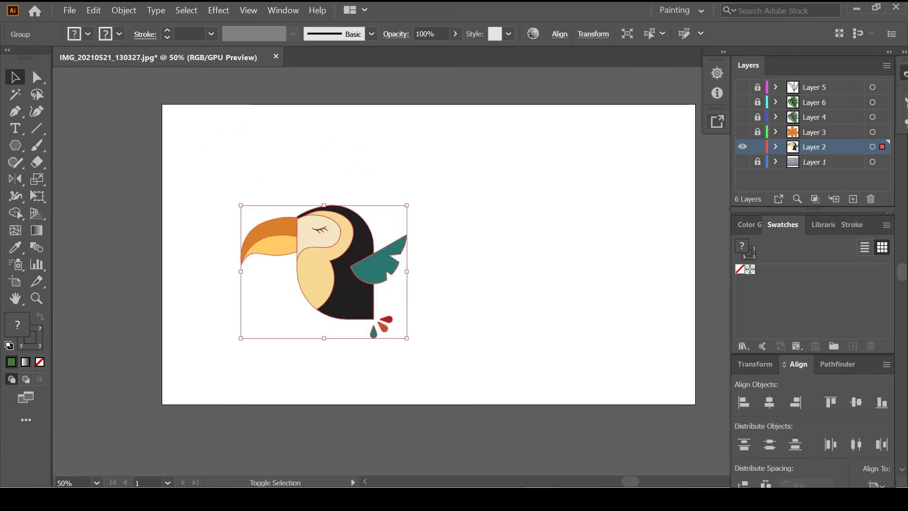
pyautogui.keyDown('alt'); pyautogui.keyDown('shift'); pyautogui.moveTo(407, 338); pyautogui.dragTo(376, 314); pyautogui.keyUp('shift'); pyautogui.keyUp('alt')
pyautogui.moveTo(347, 291); pyautogui.dragTo(279, 192)
pyautogui.moveTo(311, 218); pyautogui.dragTo(348, 339)
pyautogui.click(322, 215)
pyautogui.click(266, 177)
pyautogui.click(389, 326)
# Copy a smaller, tilted toucan to the upper right and move the middle toucan lower right
pyautogui.keyDown('alt'); pyautogui.moveTo(338, 294); pyautogui.dragTo(552, 154); pyautogui.keyUp('alt')
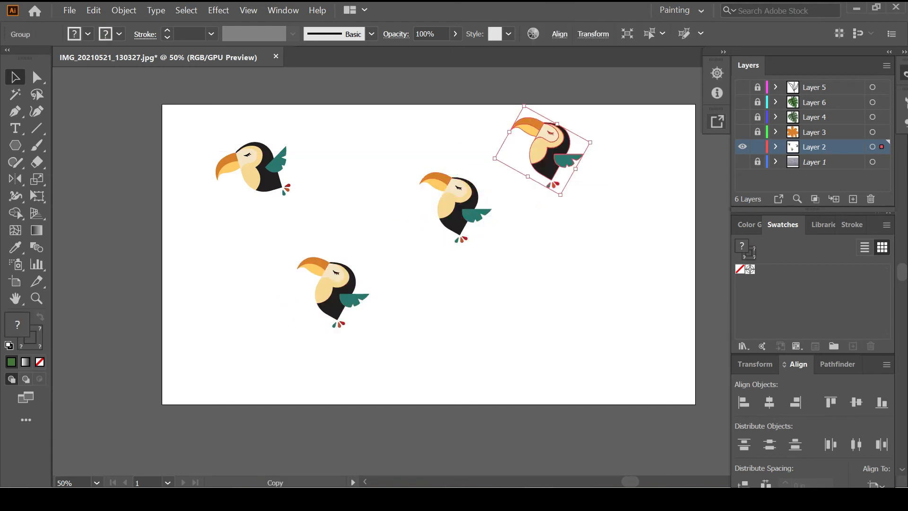
pyautogui.keyDown('alt'); pyautogui.keyDown('shift'); pyautogui.moveTo(561, 194); pyautogui.dragTo(566, 121); pyautogui.keyUp('shift'); pyautogui.keyUp('alt')
pyautogui.moveTo(466, 209); pyautogui.dragTo(473, 258)
# Mirror the lower-left toucan across a vertical axis and move it down and left
pyautogui.click(351, 294)
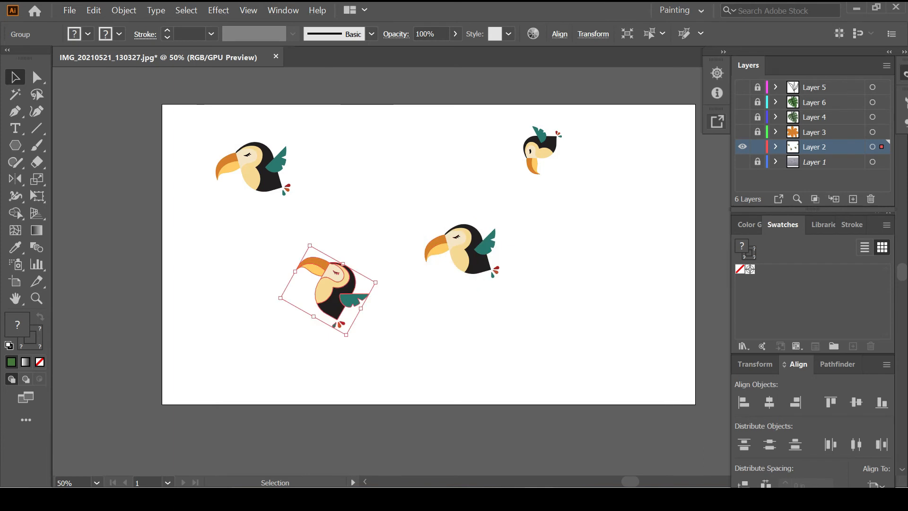
pyautogui.doubleClick(15, 178)
pyautogui.click(586, 203)
pyautogui.click(604, 351)
pyautogui.keyDown('ctrl'); pyautogui.click(605, 351); pyautogui.keyUp('ctrl')
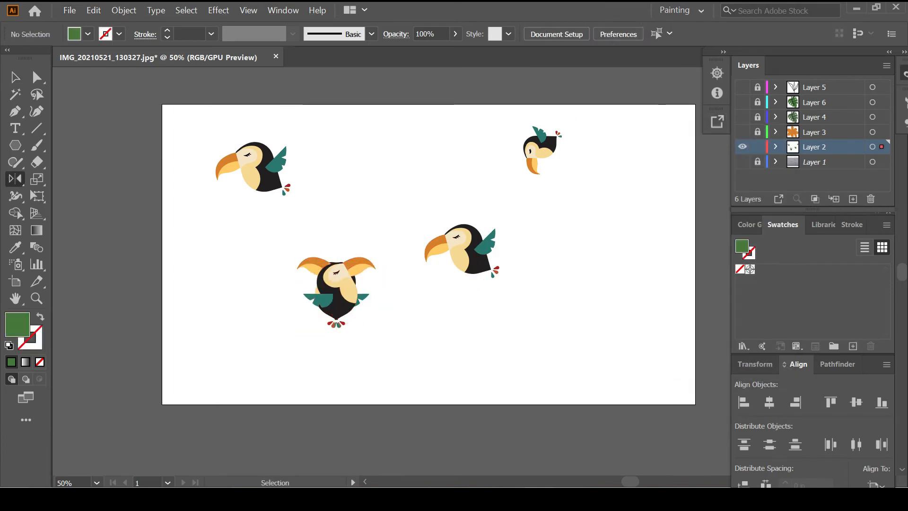
pyautogui.hotkey('ctrl', 'z')
pyautogui.doubleClick(15, 179)
pyautogui.click(587, 203)
pyautogui.click(681, 351)
pyautogui.press('v')
pyautogui.moveTo(328, 306); pyautogui.dragTo(541, 338)
pyautogui.click(331, 346)
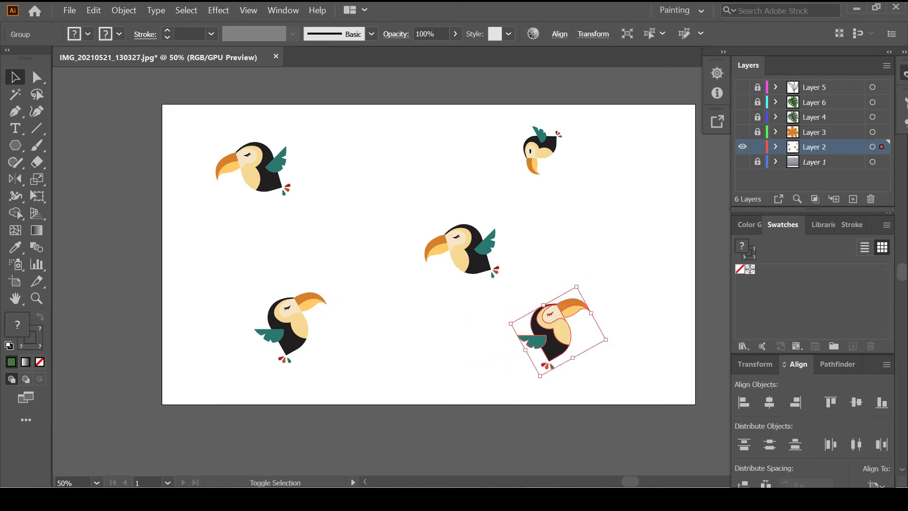
# Shrink the lower-right and centre toucans
pyautogui.moveTo(606, 340); pyautogui.dragTo(585, 336)
pyautogui.click(610, 343)
pyautogui.click(473, 255)
pyautogui.click(518, 284)
pyautogui.moveTo(510, 284); pyautogui.dragTo(653, 283)
pyautogui.click(482, 265)
# Flip a toucan copy vertically and shift it further down
pyautogui.press('o')
pyautogui.keyDown('alt'); pyautogui.click(637, 206); pyautogui.keyUp('alt')
pyautogui.press('Return')
pyautogui.click(603, 286)
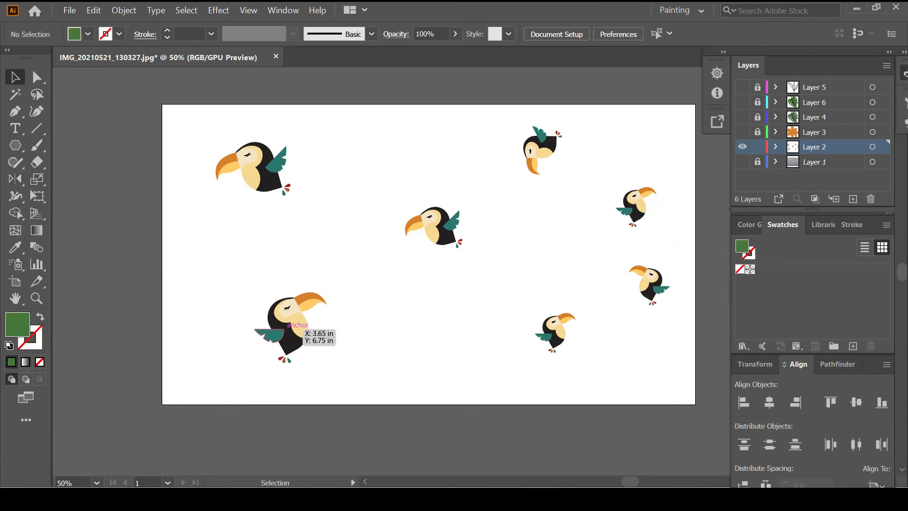
# Copy the upper-right toucan to the left side and nudge the lower-left and centre toucans
pyautogui.moveTo(639, 197); pyautogui.dragTo(202, 261)
pyautogui.click(237, 293)
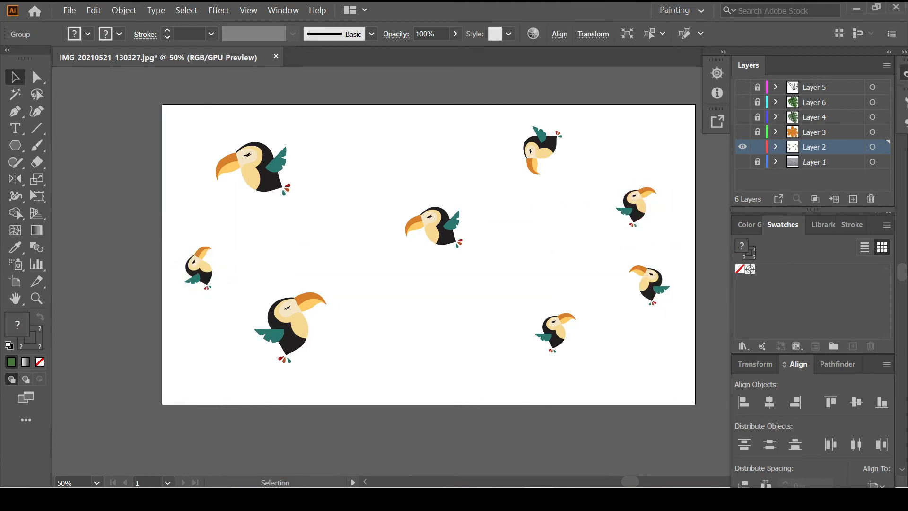
pyautogui.moveTo(286, 327); pyautogui.dragTo(356, 339)
pyautogui.click(402, 291)
pyautogui.moveTo(438, 230); pyautogui.dragTo(445, 197)
pyautogui.click(447, 256)
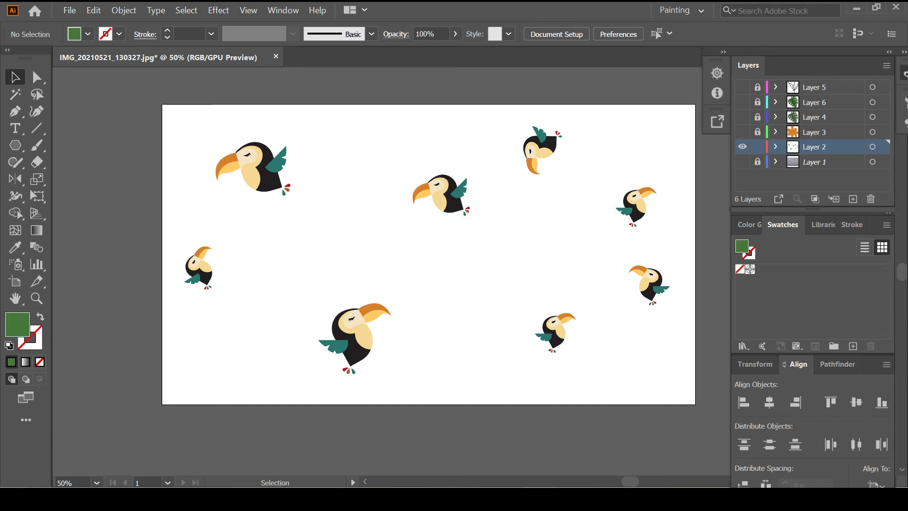
# Lock the toucan layer, show the orange flower layer and move the flower off the toucan
pyautogui.click(758, 147)
pyautogui.click(743, 131)
pyautogui.moveTo(508, 210); pyautogui.dragTo(531, 262)
pyautogui.hotkey('ctrl', 'shift', 'a')
# Draw small black-filled, no-stroke dots on the orange flower's centre
pyautogui.scroll(2, 531, 262)
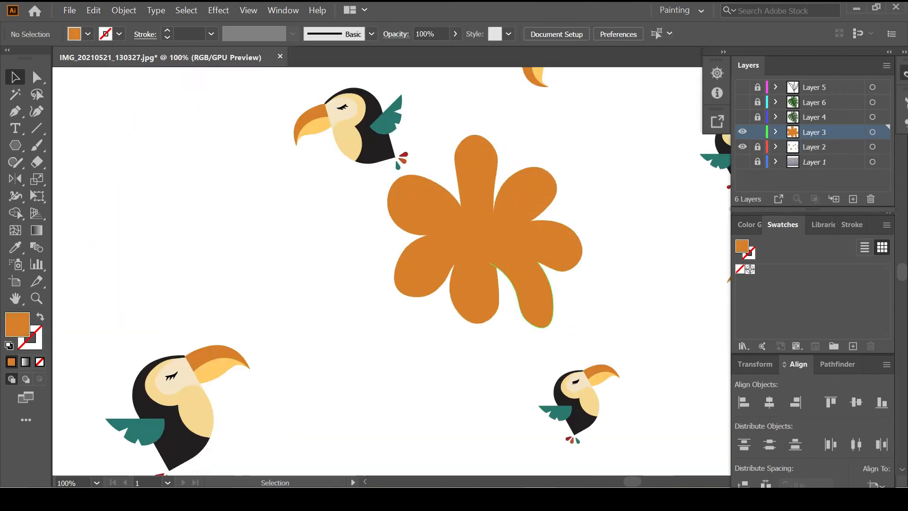
pyautogui.press('d')
pyautogui.press('/')
pyautogui.hotkey('shift', 'x')
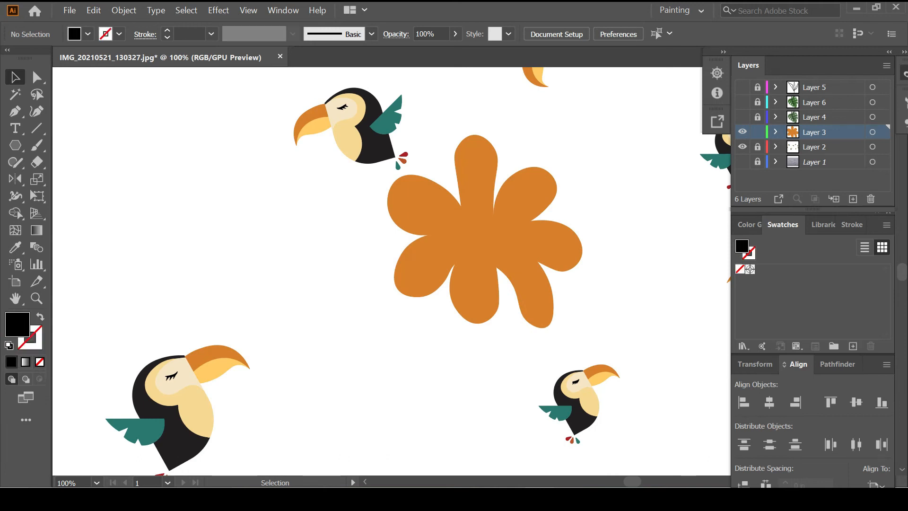
pyautogui.moveTo(456, 221); pyautogui.dragTo(463, 229)
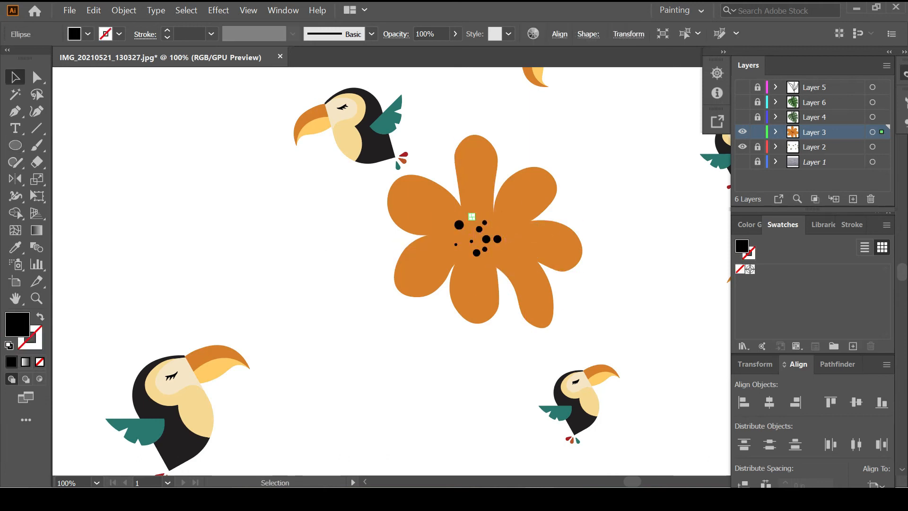
pyautogui.click(525, 351)
# Group the flower with its dots, shrink it and place copies among the toucans
pyautogui.scroll(-1, 524, 351)
pyautogui.hotkey('ctrl', 'a')
pyautogui.hotkey('ctrl', 'g')
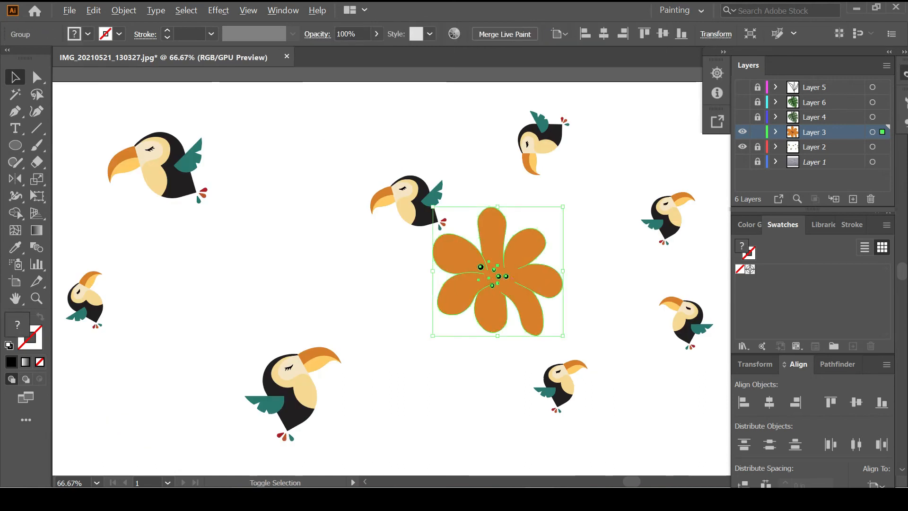
pyautogui.moveTo(563, 336); pyautogui.dragTo(371, 301)
pyautogui.scroll(-2, 532, 311)
pyautogui.click(495, 348)
pyautogui.click(426, 343)
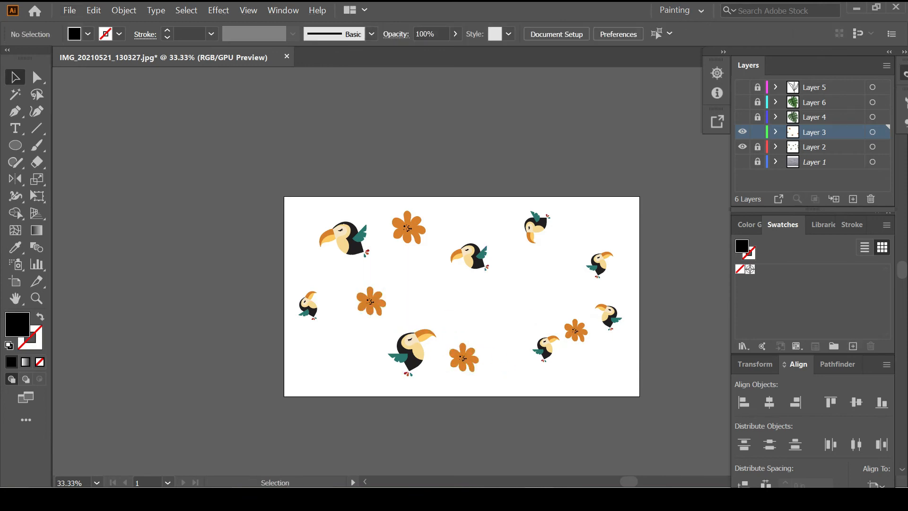
pyautogui.click(576, 331)
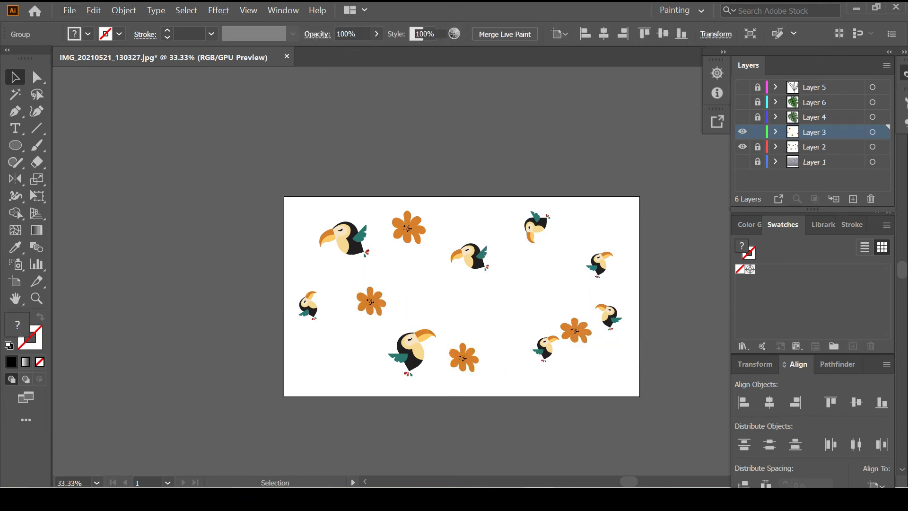
# Lock the flower layer, then show, unlock and activate the monstera leaf layer
pyautogui.click(758, 132)
pyautogui.click(742, 116)
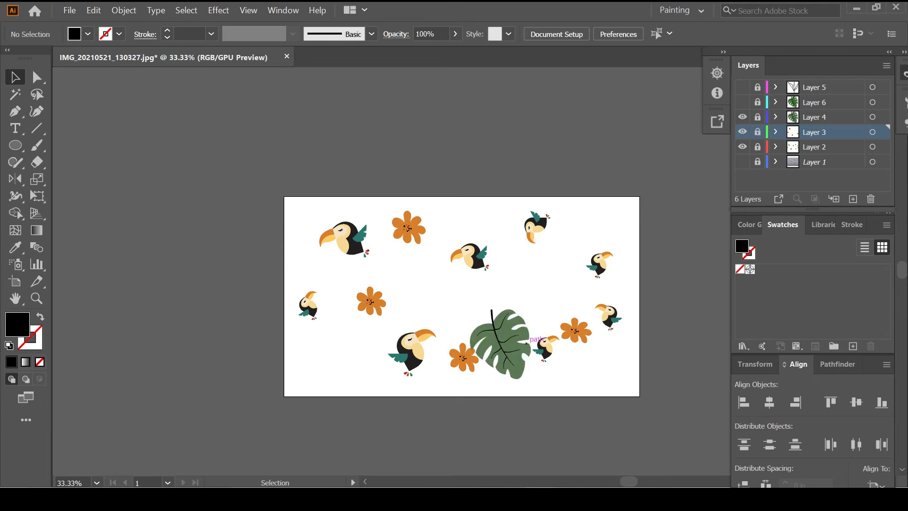
pyautogui.click(758, 117)
pyautogui.click(814, 117)
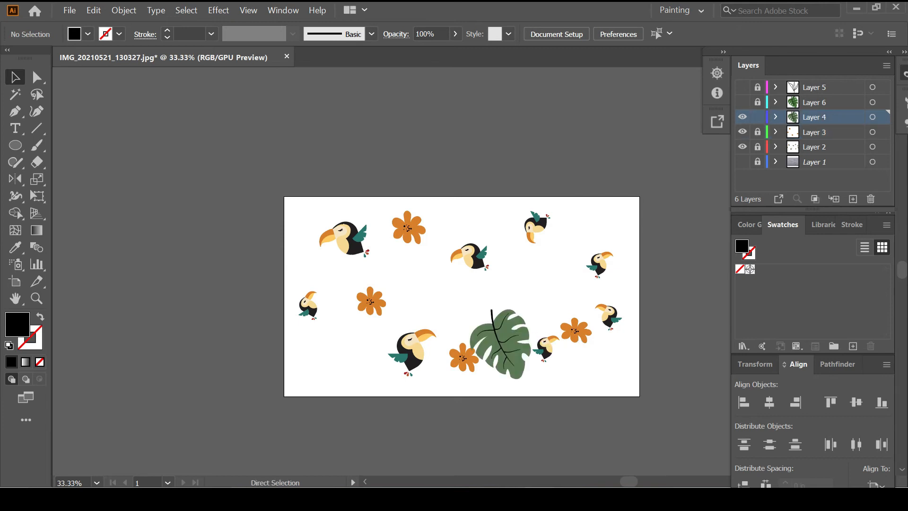
# Group the monstera leaf paths, shrink the leaf, move it up-left and rotate it
pyautogui.hotkey('ctrl', 'a')
pyautogui.hotkey('ctrl', 't')
pyautogui.hotkey('ctrl', 't')
pyautogui.hotkey('ctrl', 'g')
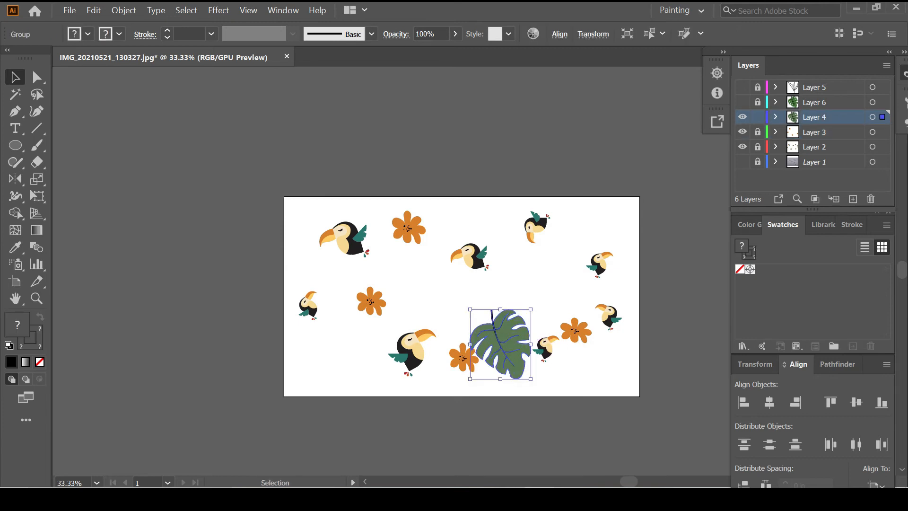
pyautogui.moveTo(531, 380); pyautogui.dragTo(519, 366)
pyautogui.moveTo(502, 341); pyautogui.dragTo(306, 203)
pyautogui.moveTo(313, 207); pyautogui.dragTo(502, 308)
# Place leaf copies at the top left, near the bottom toucan, top right and lower right
pyautogui.moveTo(504, 310); pyautogui.dragTo(503, 371)
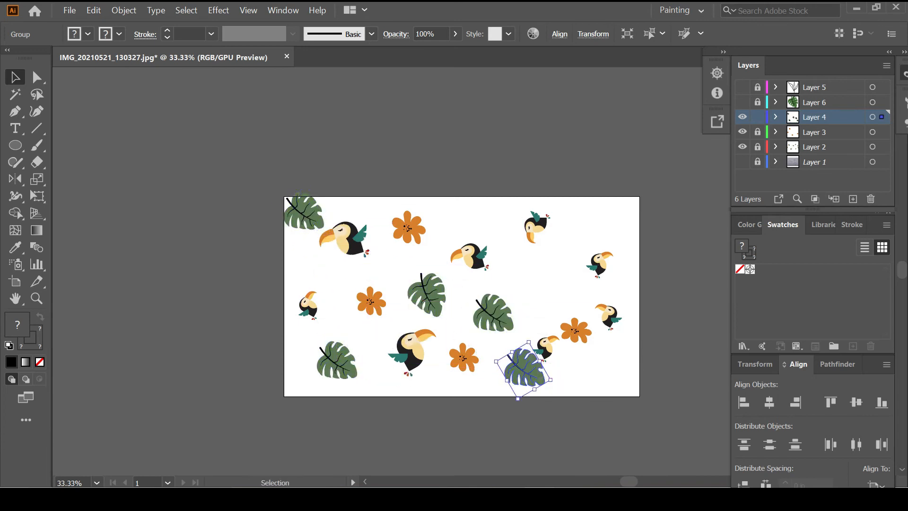
pyautogui.moveTo(515, 325); pyautogui.dragTo(528, 232)
pyautogui.moveTo(428, 298); pyautogui.dragTo(593, 270)
pyautogui.moveTo(590, 239); pyautogui.dragTo(520, 304)
pyautogui.click(533, 372)
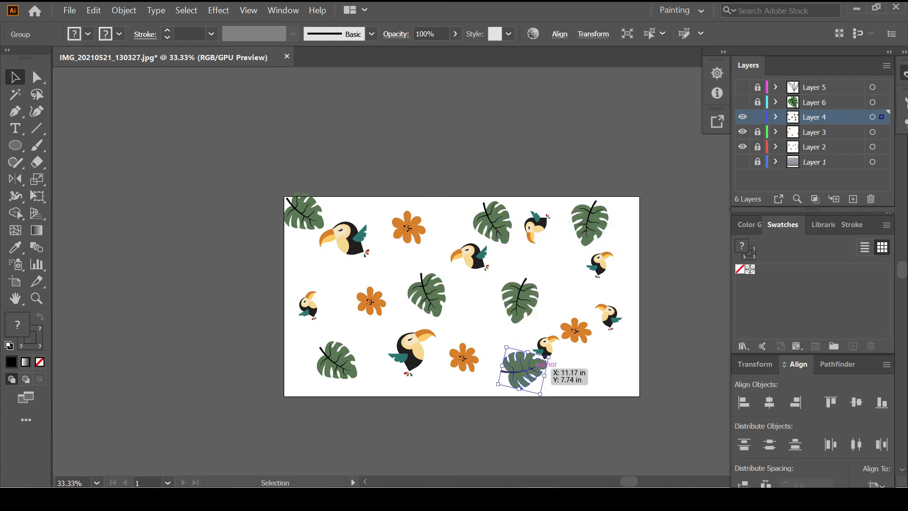
pyautogui.moveTo(533, 372); pyautogui.dragTo(614, 367)
# Reposition the left- and right-centre leaves and add a leaf copy near the bottom-left leaf
pyautogui.click(523, 383)
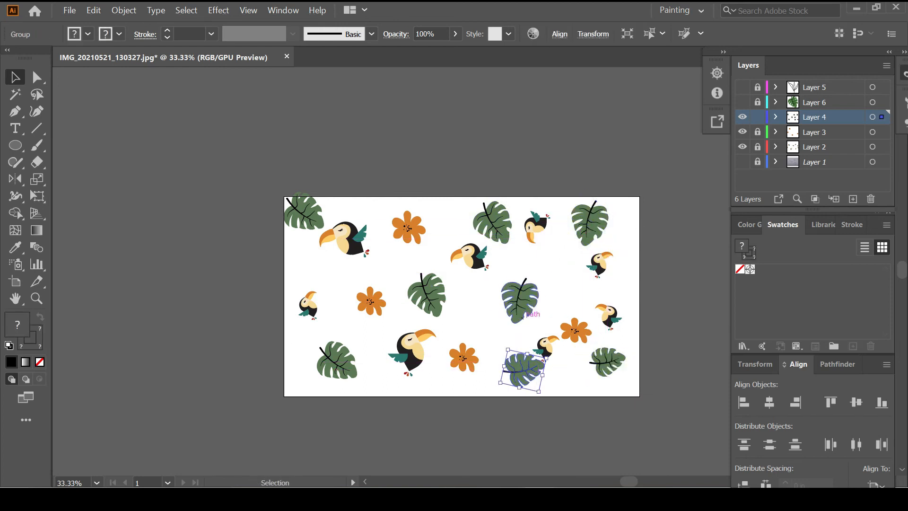
pyautogui.click(492, 321)
pyautogui.click(522, 310)
pyautogui.moveTo(431, 301); pyautogui.dragTo(421, 284)
pyautogui.click(466, 303)
pyautogui.moveTo(522, 305); pyautogui.dragTo(525, 333)
pyautogui.click(497, 312)
pyautogui.click(531, 305)
pyautogui.click(485, 310)
pyautogui.moveTo(434, 282); pyautogui.dragTo(396, 354)
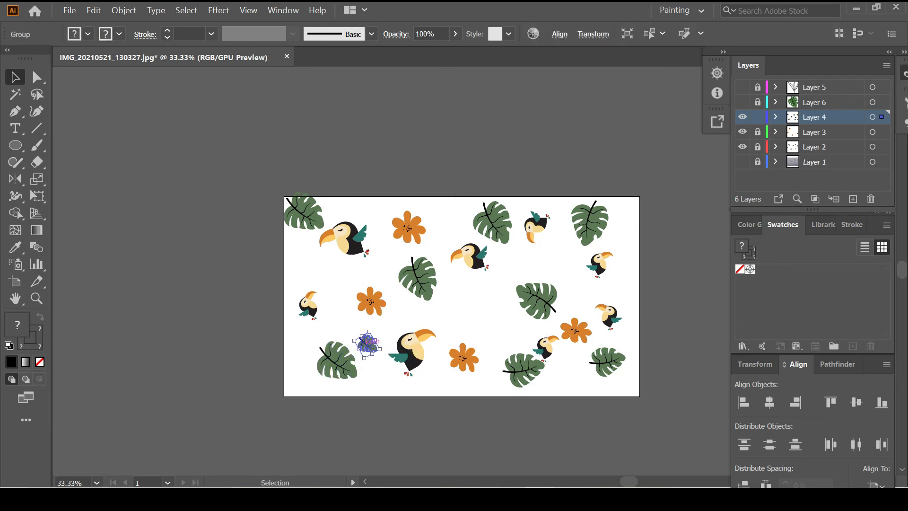
pyautogui.doubleClick(367, 344)
# Exit isolation mode and move the small leaf up-right
pyautogui.press('Escape')
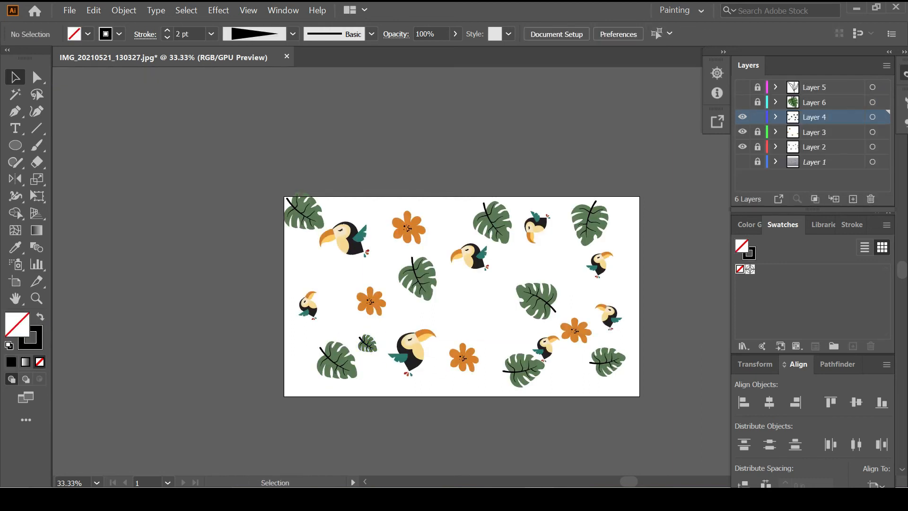
pyautogui.moveTo(368, 343); pyautogui.dragTo(386, 332)
pyautogui.click(463, 308)
# Show the large green leaf layer, group the leaf's paths and shrink it
pyautogui.click(743, 102)
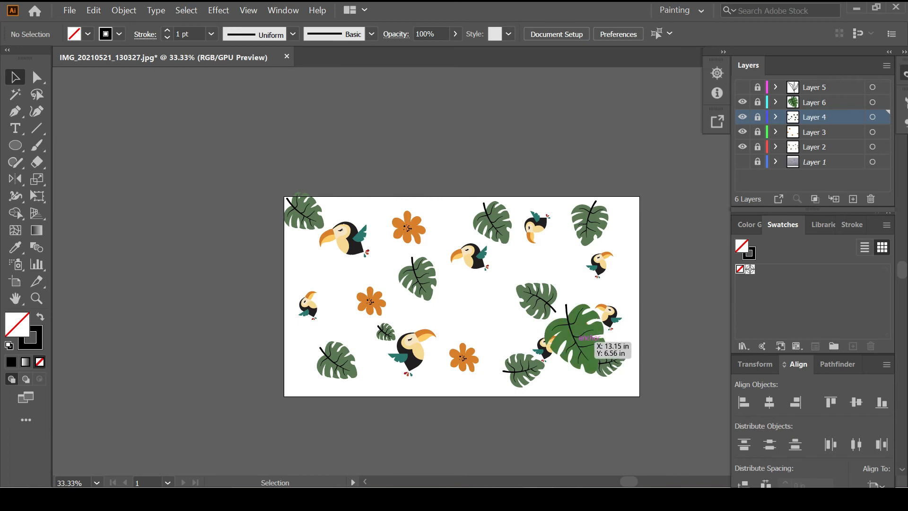
pyautogui.click(583, 347)
pyautogui.hotkey('ctrl', 'a')
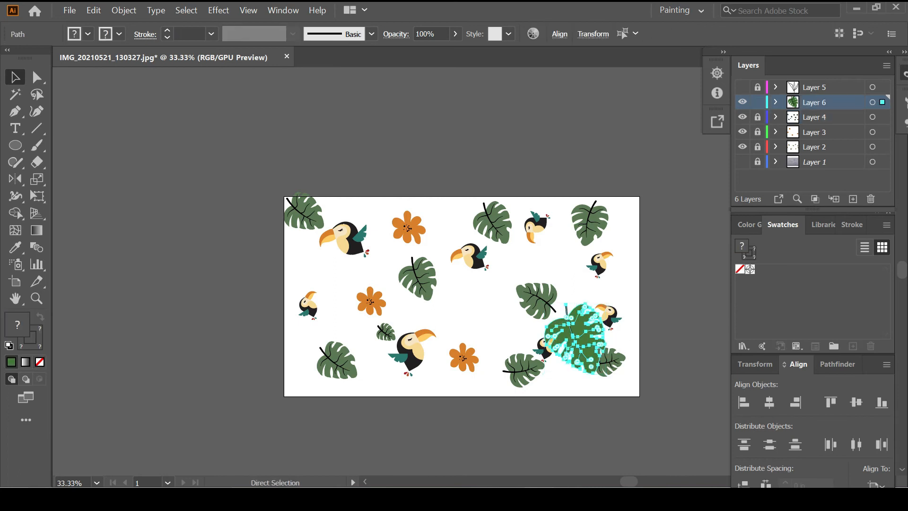
pyautogui.hotkey('ctrl', 'g')
pyautogui.moveTo(605, 374); pyautogui.dragTo(451, 200)
# Scatter green leaf copies at the top edge, upper right, right edge and beside the left flower
pyautogui.keyDown('alt'); pyautogui.moveTo(450, 200); pyautogui.dragTo(389, 191); pyautogui.keyUp('alt')
pyautogui.click(419, 219)
pyautogui.click(439, 208)
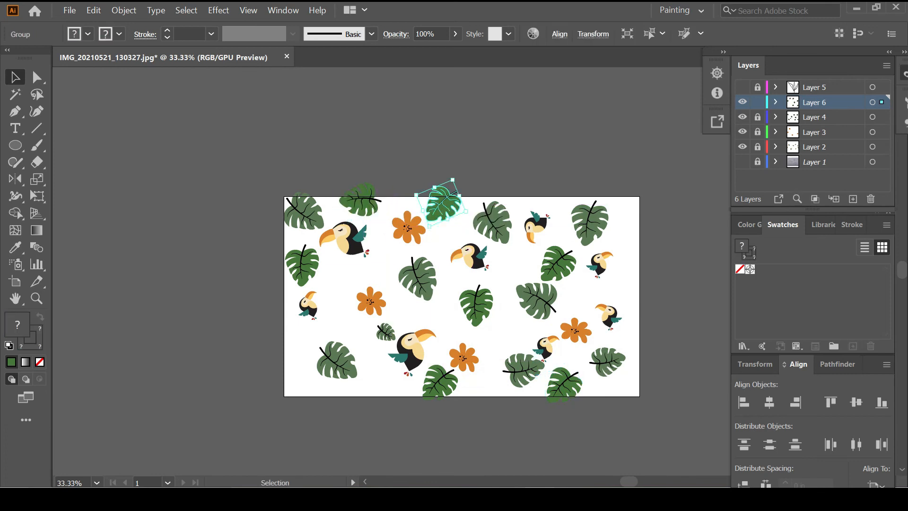
pyautogui.click(597, 221)
pyautogui.keyDown('alt'); pyautogui.moveTo(566, 262); pyautogui.dragTo(619, 284); pyautogui.keyUp('alt')
pyautogui.click(632, 226)
pyautogui.click(663, 232)
pyautogui.moveTo(620, 269); pyautogui.dragTo(632, 289)
pyautogui.click(650, 291)
pyautogui.keyDown('alt'); pyautogui.moveTo(435, 384); pyautogui.dragTo(352, 297); pyautogui.keyUp('alt')
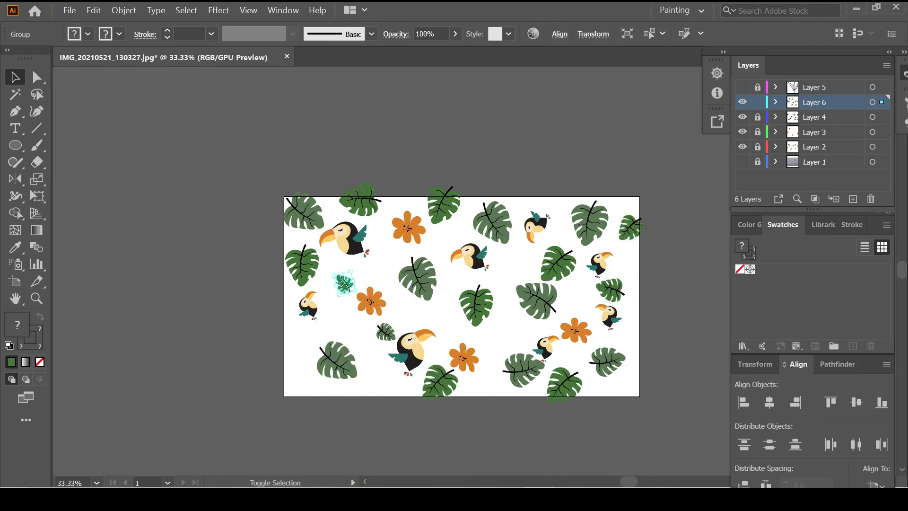
pyautogui.click(412, 350)
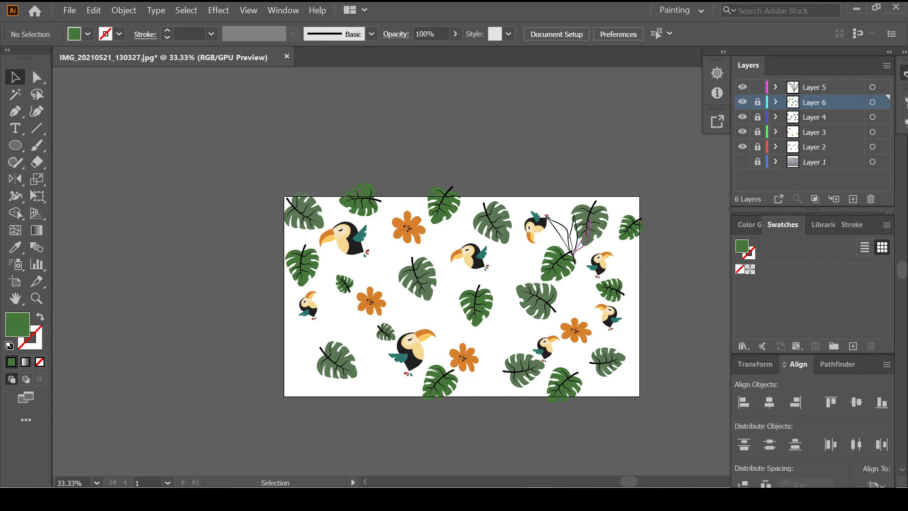
# Show Layer 5, group the grass sprig paths, shrink the sprig and move it left
pyautogui.click(588, 239)
pyautogui.hotkey('ctrl', 'a')
pyautogui.hotkey('ctrl', 'g')
pyautogui.keyDown('alt'); pyautogui.keyDown('shift'); pyautogui.moveTo(592, 265); pyautogui.dragTo(585, 258); pyautogui.keyUp('shift'); pyautogui.keyUp('alt')
pyautogui.moveTo(571, 249); pyautogui.dragTo(524, 273)
# Place sprig copies below, to the left and toward the bottom centre
pyautogui.keyDown('alt'); pyautogui.moveTo(524, 273); pyautogui.dragTo(500, 369); pyautogui.keyUp('alt')
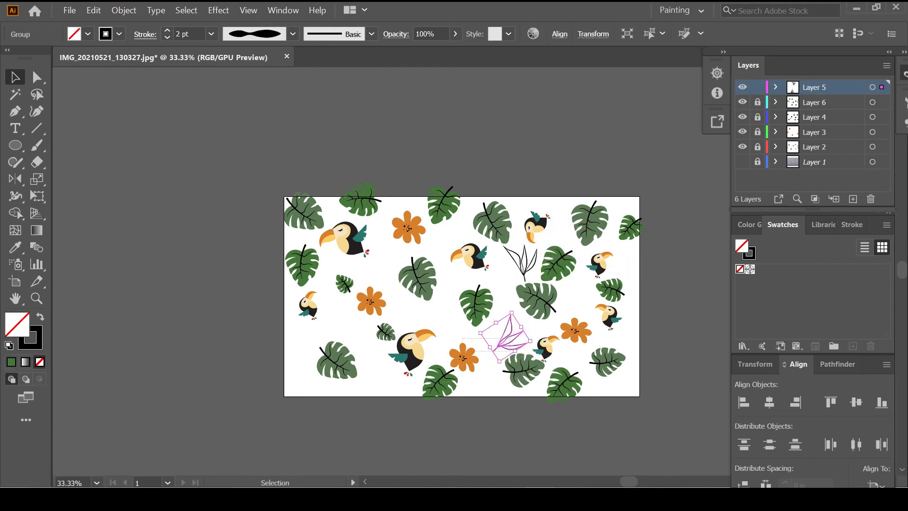
pyautogui.keyDown('alt'); pyautogui.moveTo(506, 337); pyautogui.dragTo(377, 378); pyautogui.keyUp('alt')
pyautogui.press('ctrl')
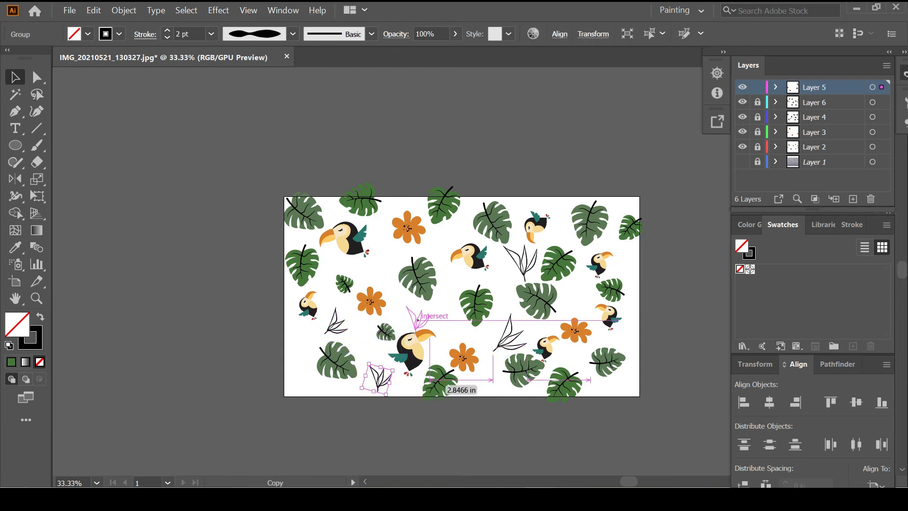
pyautogui.click(461, 331)
pyautogui.keyDown('alt'); pyautogui.moveTo(418, 320); pyautogui.dragTo(298, 360); pyautogui.keyUp('alt')
pyautogui.click(325, 388)
pyautogui.click(319, 385)
# Copy the sprig to the artboard's bottom-right and up-left of centre
pyautogui.keyDown('alt'); pyautogui.moveTo(508, 332); pyautogui.dragTo(634, 322); pyautogui.keyUp('alt')
pyautogui.click(657, 374)
pyautogui.click(656, 327)
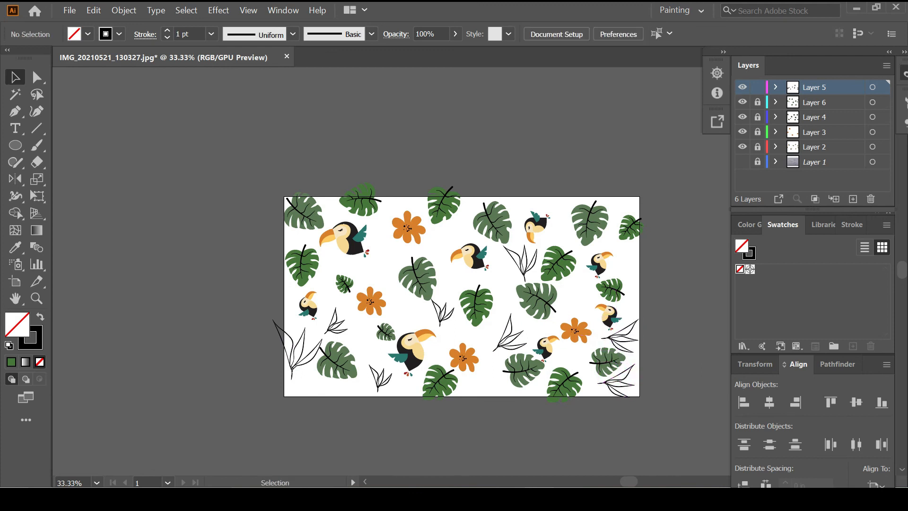
pyautogui.click(534, 263)
pyautogui.keyDown('alt'); pyautogui.moveTo(471, 250); pyautogui.dragTo(463, 246); pyautogui.keyUp('alt')
pyautogui.click(463, 246)
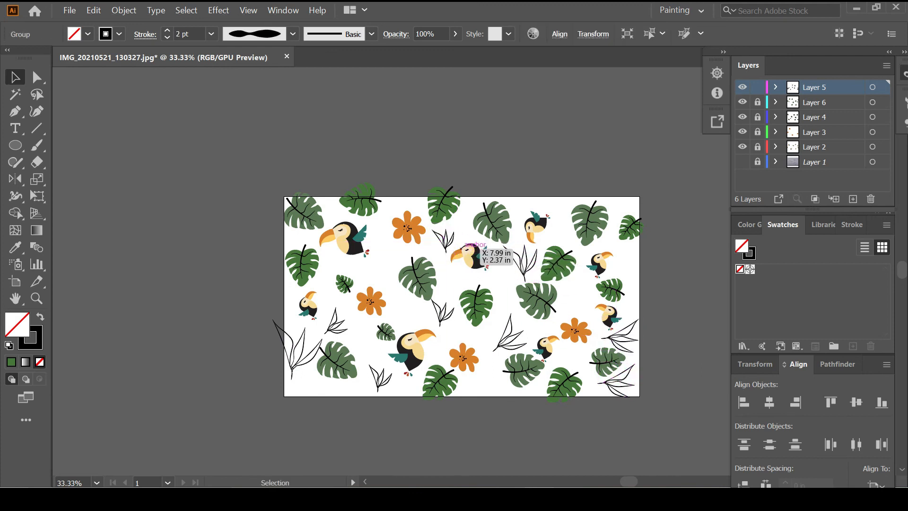
# Add a rotated sprig copy near the top and rotate the centre sprig counter-clockwise
pyautogui.keyDown('alt'); pyautogui.moveTo(534, 208); pyautogui.dragTo(561, 230); pyautogui.keyUp('alt')
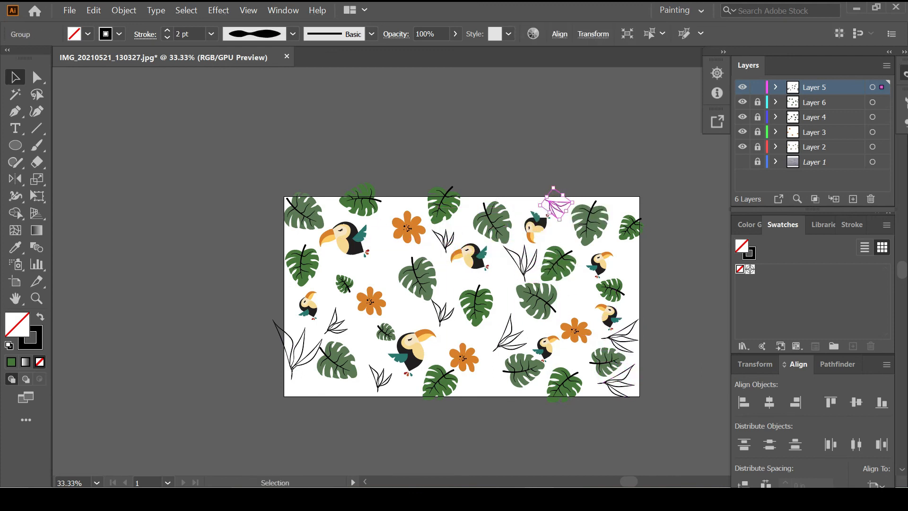
pyautogui.click(563, 233)
pyautogui.click(534, 264)
pyautogui.moveTo(541, 284); pyautogui.dragTo(551, 265)
pyautogui.click(551, 265)
pyautogui.keyDown('alt'); pyautogui.moveTo(451, 243); pyautogui.dragTo(396, 260); pyautogui.keyUp('alt')
pyautogui.click(435, 271)
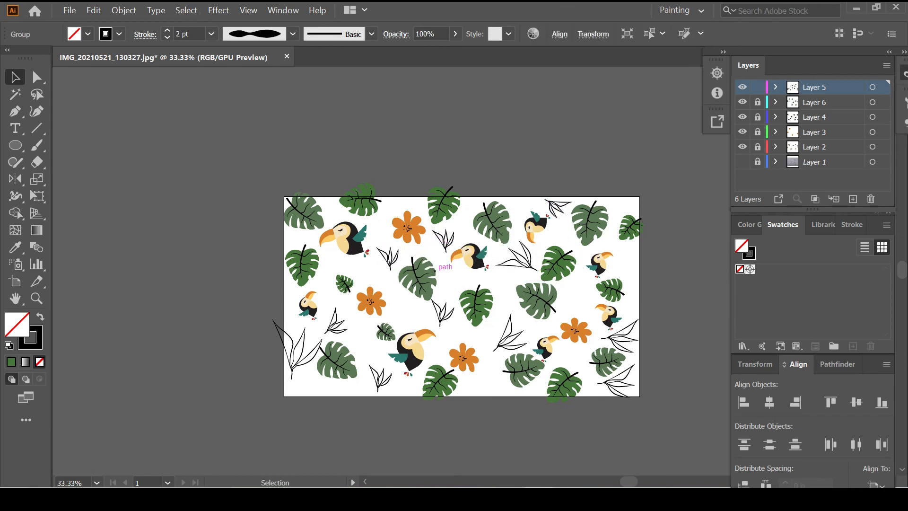
# Copy the right-edge sprig upward and rotate it upright
pyautogui.keyDown('alt'); pyautogui.moveTo(632, 321); pyautogui.dragTo(635, 248); pyautogui.keyUp('alt')
pyautogui.click(629, 259)
pyautogui.click(619, 275)
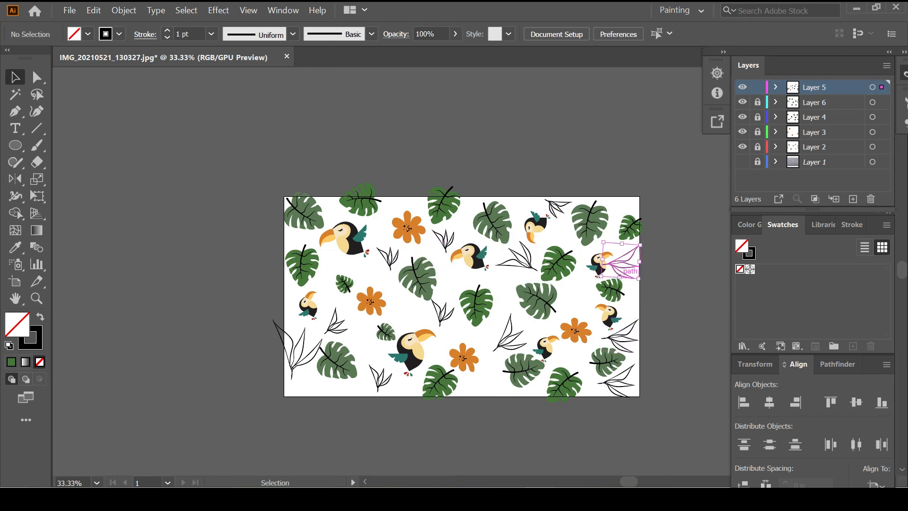
pyautogui.moveTo(642, 282)
pyautogui.mouseDown()
pyautogui.moveTo(652, 239)
pyautogui.moveTo(634, 274)
pyautogui.mouseUp()
pyautogui.click(656, 245)
pyautogui.click(624, 272)
pyautogui.click(650, 294)
# Shrink and nudge the bottom-right sprig to finish filling the gaps
pyautogui.click(627, 386)
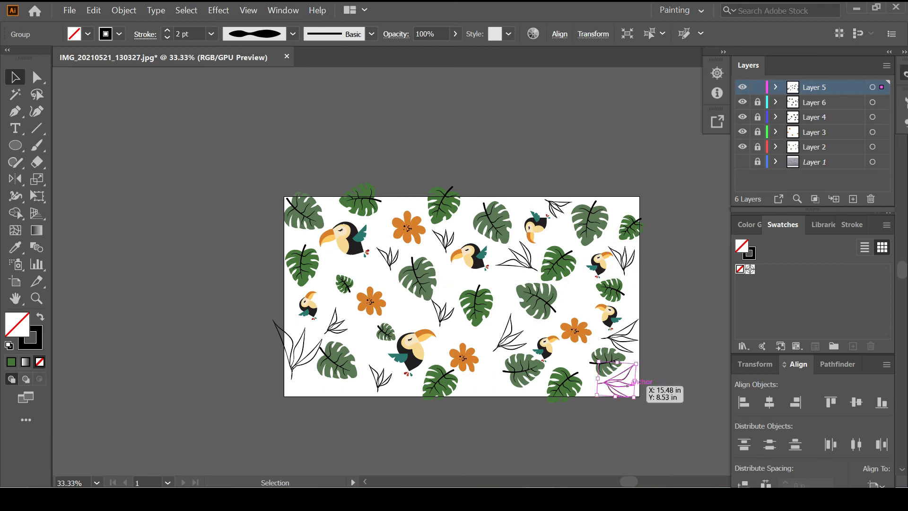
pyautogui.keyDown('alt'); pyautogui.keyDown('shift'); pyautogui.moveTo(634, 398); pyautogui.dragTo(624, 380); pyautogui.keyUp('shift'); pyautogui.keyUp('alt')
pyautogui.click(644, 388)
pyautogui.click(621, 384)
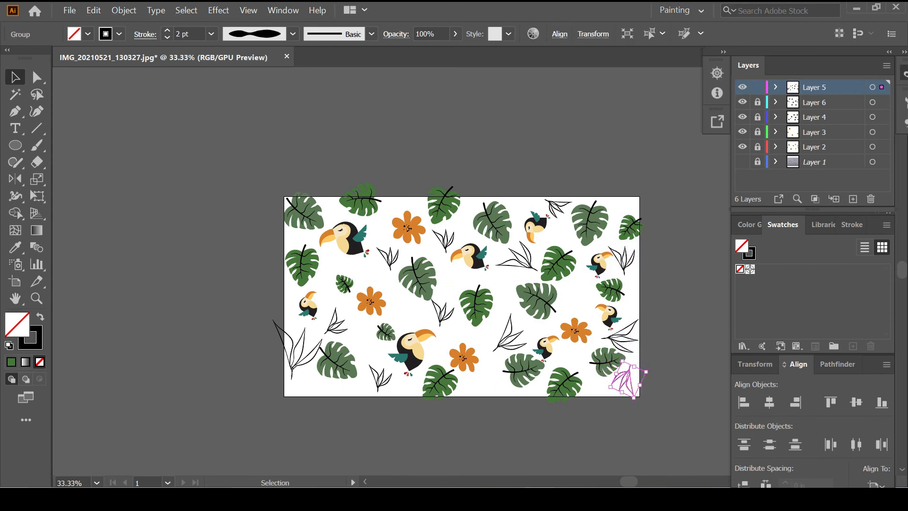
pyautogui.click(651, 381)
pyautogui.click(294, 352)
pyautogui.click(423, 380)
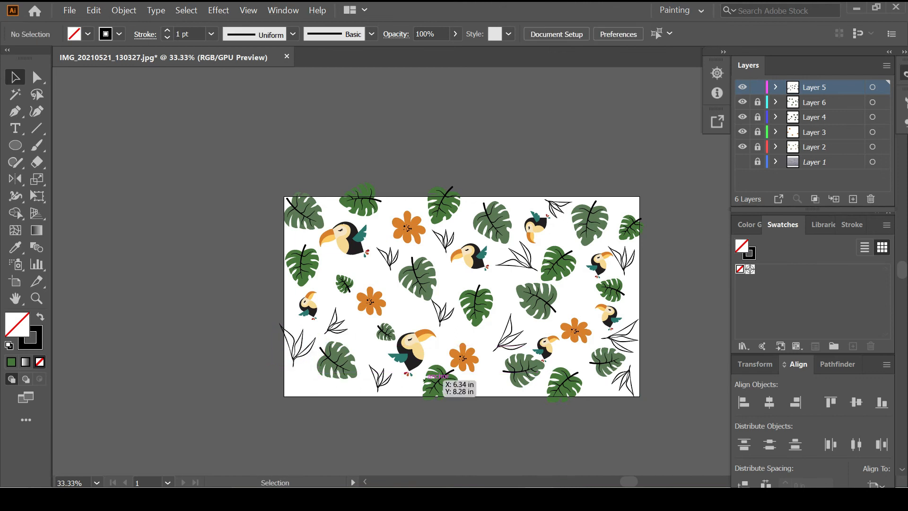
pyautogui.click(834, 162)
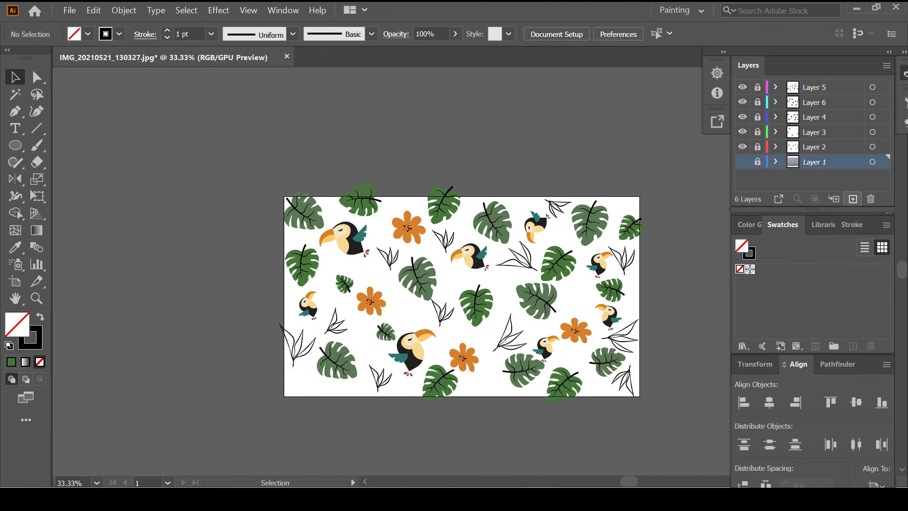
# Add a new layer and set the fill to light cream from the Baroque swatch library
pyautogui.click(853, 199)
pyautogui.click(744, 346)
pyautogui.moveTo(771, 79)
pyautogui.click(681, 79)
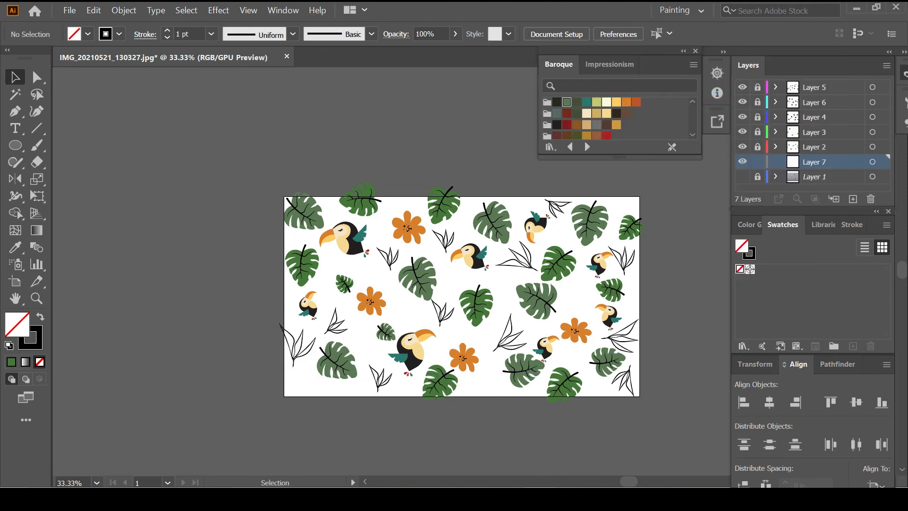
pyautogui.click(587, 114)
pyautogui.click(607, 102)
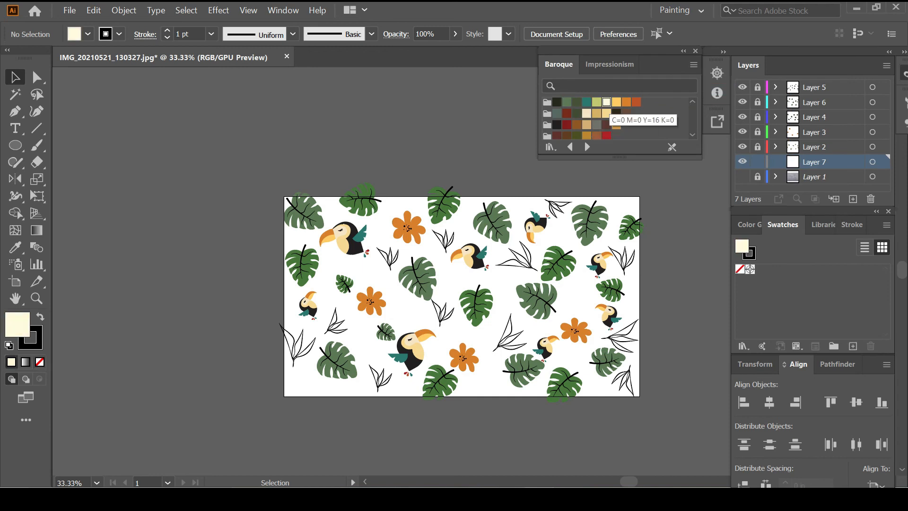
# Draw a 16 x 9 cream rectangle centred on the artwork and lock its layer
pyautogui.click(646, 265)
pyautogui.press('Return')
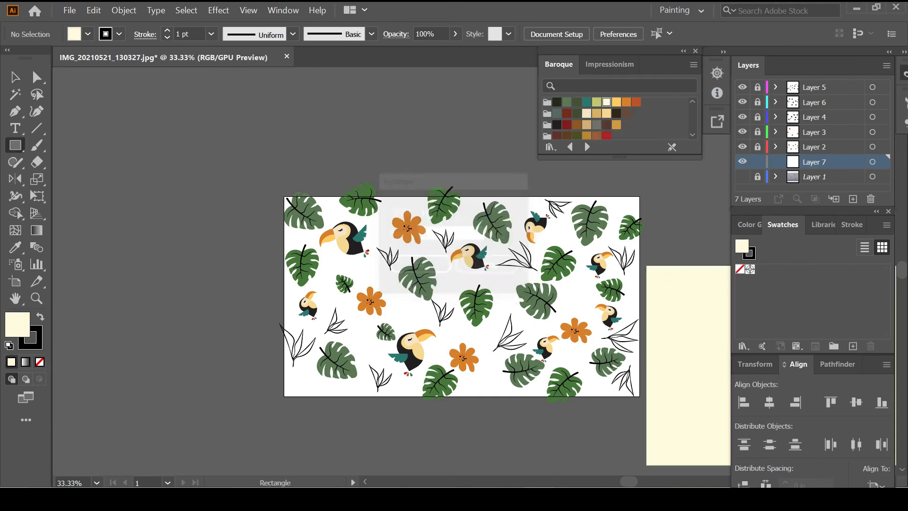
pyautogui.click(769, 402)
pyautogui.click(857, 402)
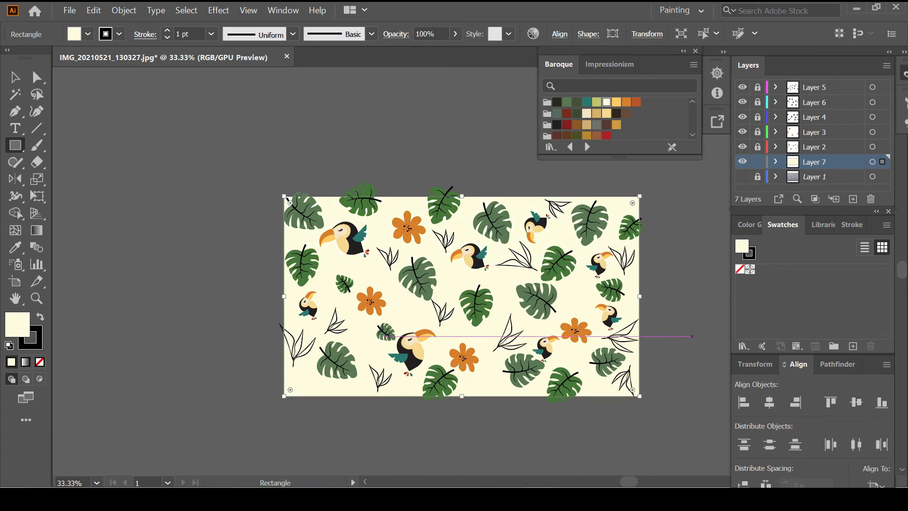
pyautogui.press('v')
pyautogui.hotkey('ctrl', 'shift', 'a')
pyautogui.click(757, 161)
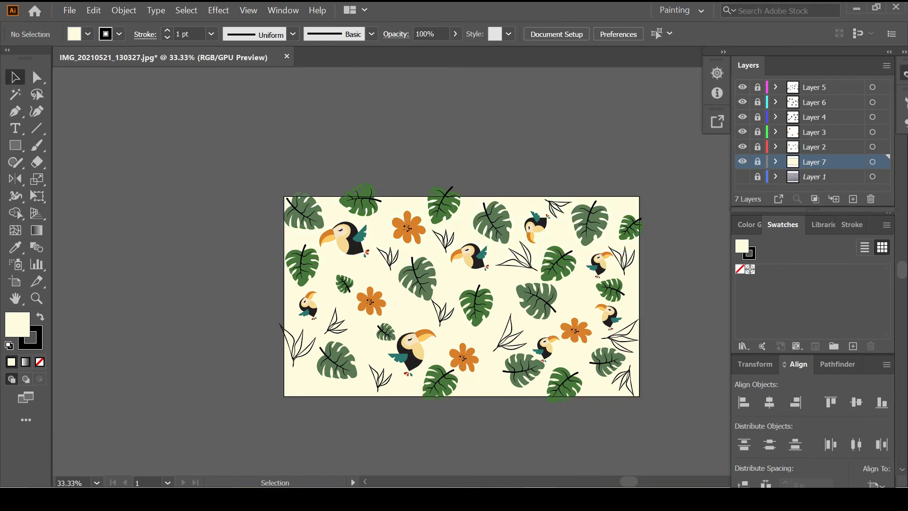
pyautogui.click(823, 117)
# Lock Layer 4 and scatter orange flower copies into gaps on Layer 3
pyautogui.click(757, 117)
pyautogui.click(757, 132)
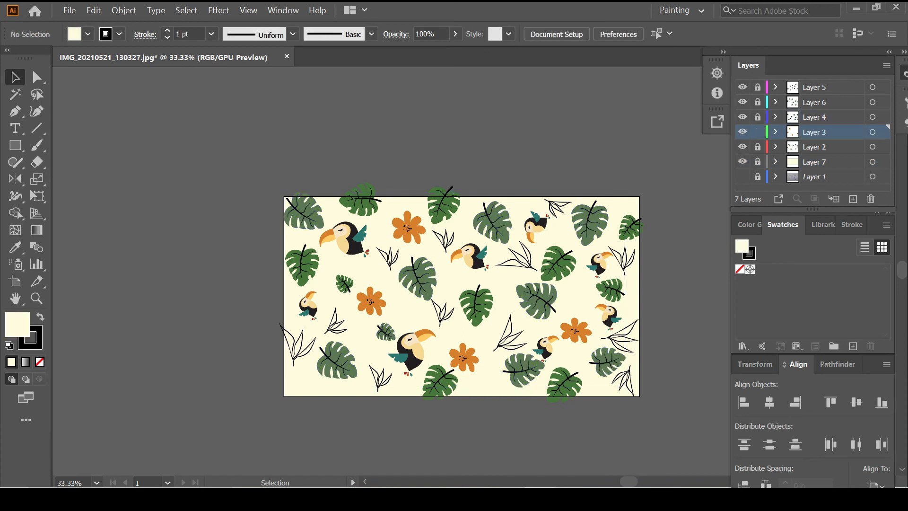
pyautogui.moveTo(370, 301); pyautogui.dragTo(370, 350)
pyautogui.moveTo(370, 349); pyautogui.dragTo(500, 281)
pyautogui.moveTo(500, 281); pyautogui.dragTo(588, 308)
pyautogui.click(544, 340)
pyautogui.moveTo(466, 359); pyautogui.dragTo(497, 384)
pyautogui.click(501, 418)
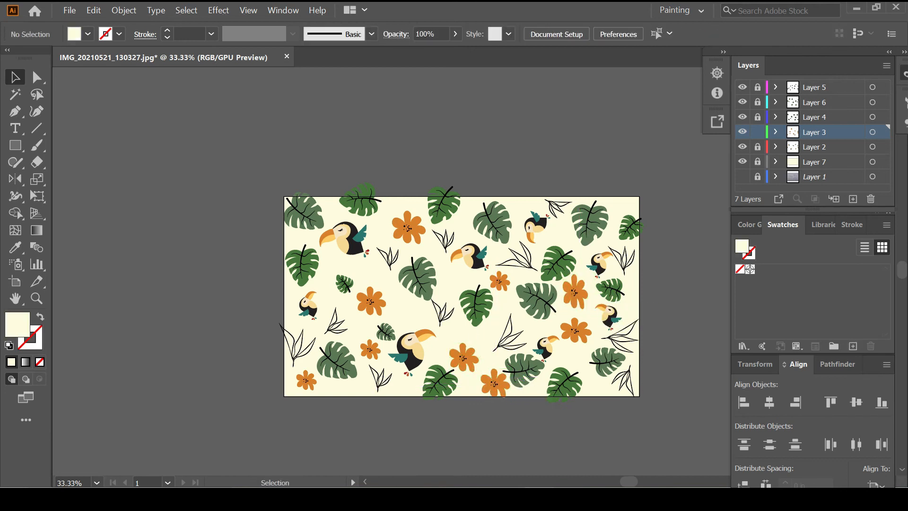
# Try enlarging the right-edge toucan on Layer 2, then undo the change
pyautogui.hscroll(3, 462, 297)
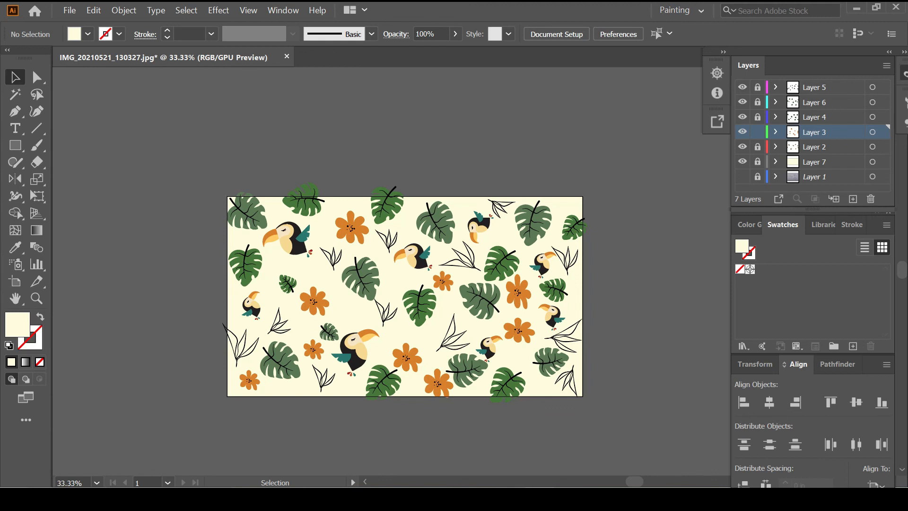
pyautogui.click(814, 147)
pyautogui.click(757, 147)
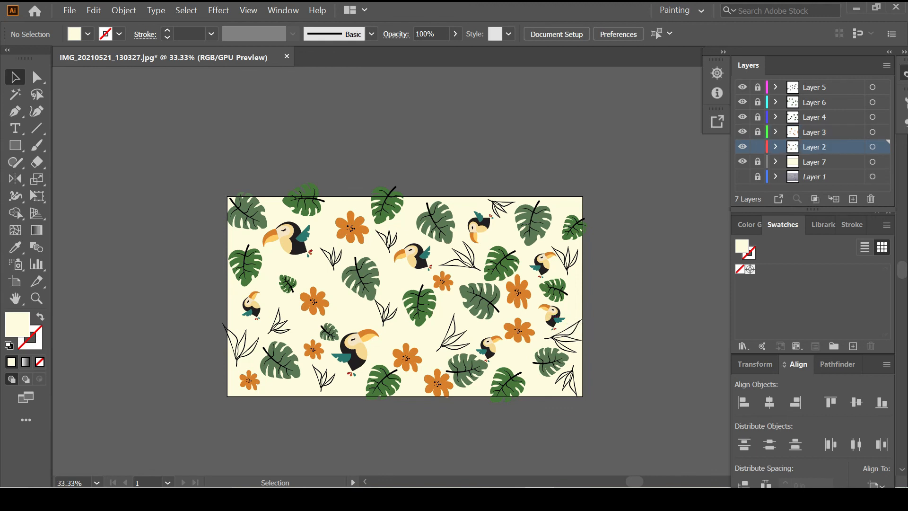
pyautogui.click(559, 309)
pyautogui.moveTo(569, 315); pyautogui.dragTo(580, 316)
pyautogui.click(614, 310)
pyautogui.doubleClick(564, 310)
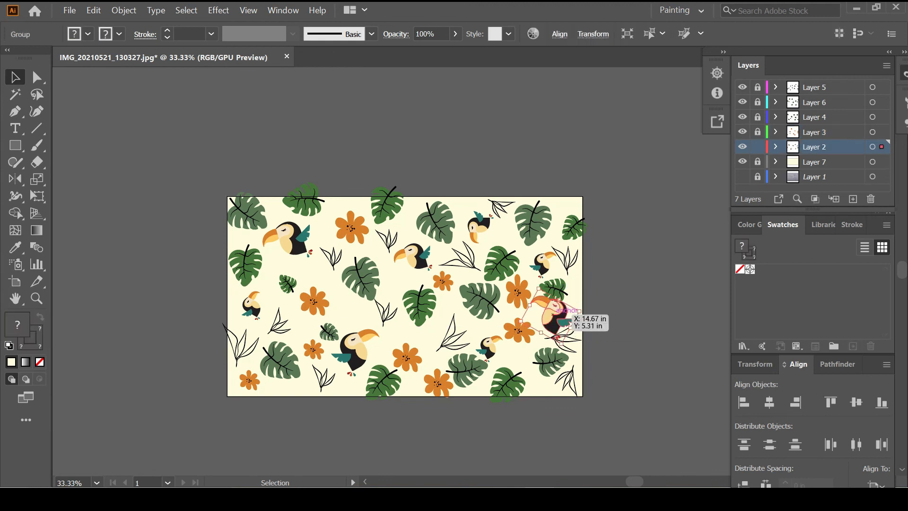
pyautogui.click(61, 77)
pyautogui.hotkey('ctrl', 'z')
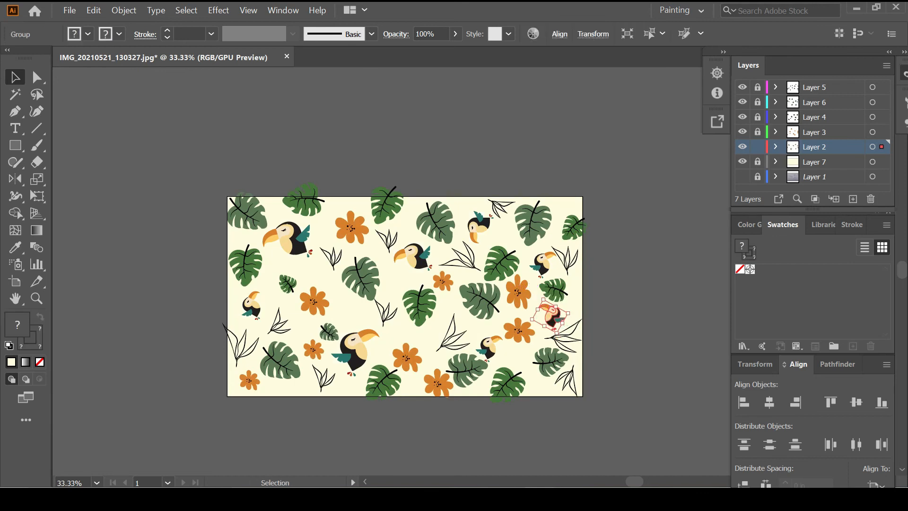
pyautogui.hotkey('ctrl', 'z')
# Resize the small right-side toucan and nudge it up-left
pyautogui.click(561, 287)
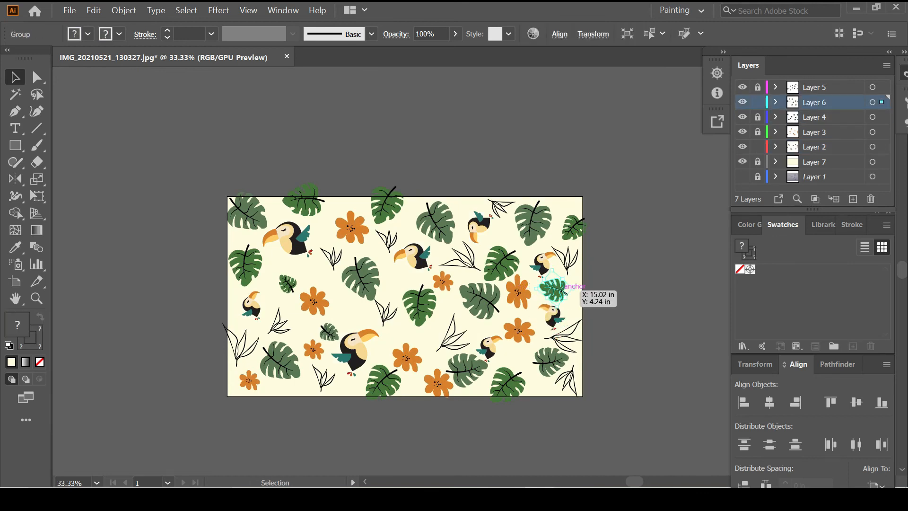
pyautogui.click(563, 320)
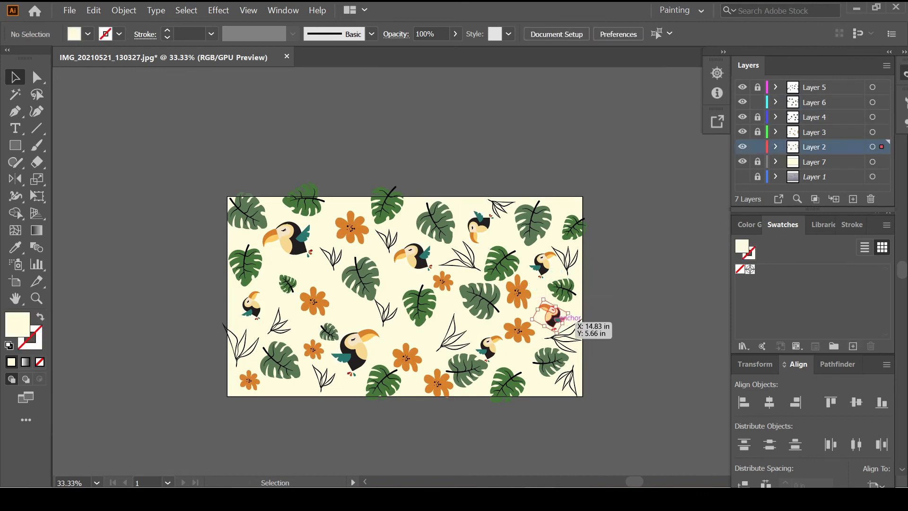
pyautogui.scroll(3, 565, 322)
pyautogui.moveTo(557, 323); pyautogui.dragTo(508, 313)
pyautogui.click(631, 315)
pyautogui.scroll(-3, 630, 315)
pyautogui.scroll(-1, 631, 315)
# Lock Layer 2 and delete Layer 1 with its pencil sketch
pyautogui.click(758, 147)
pyautogui.click(814, 162)
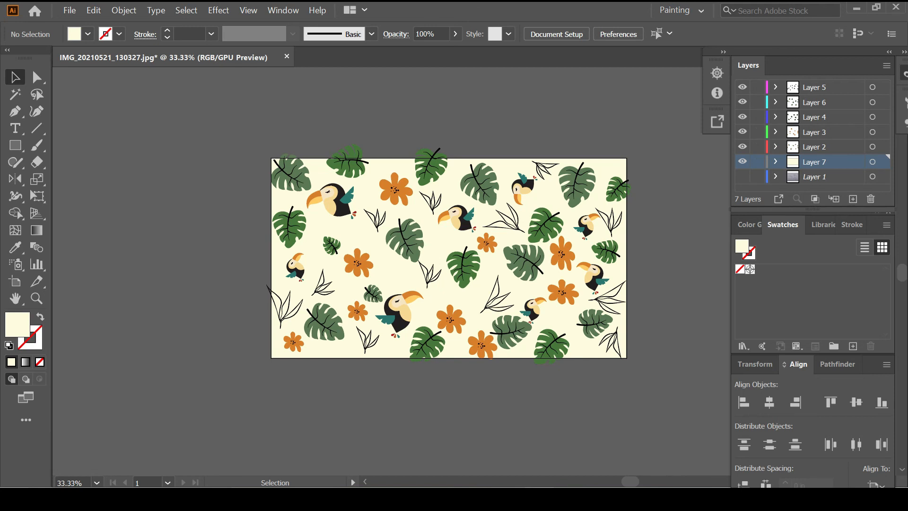
pyautogui.click(815, 177)
pyautogui.click(871, 200)
pyautogui.click(496, 268)
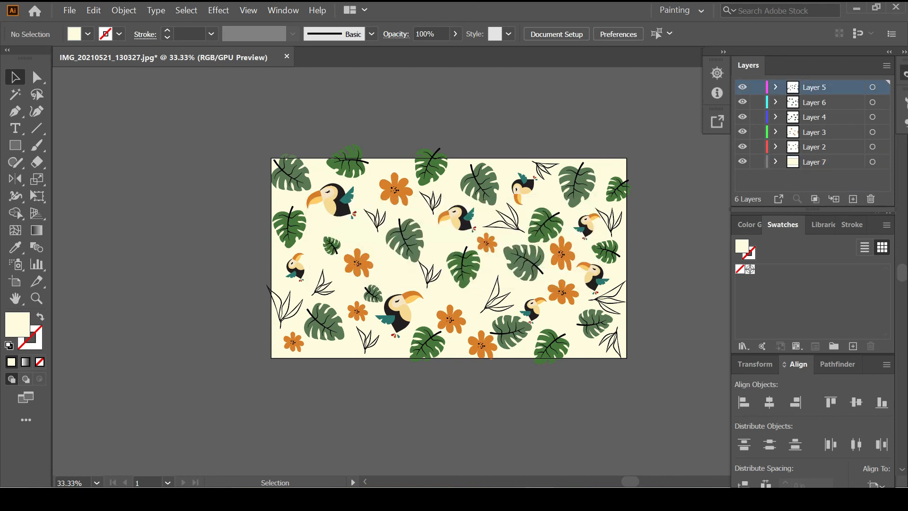
# Group all artwork on Layer 5, lock it, and delete the five empty layers
pyautogui.hotkey('ctrl', 'a')
pyautogui.hotkey('ctrl', 'g')
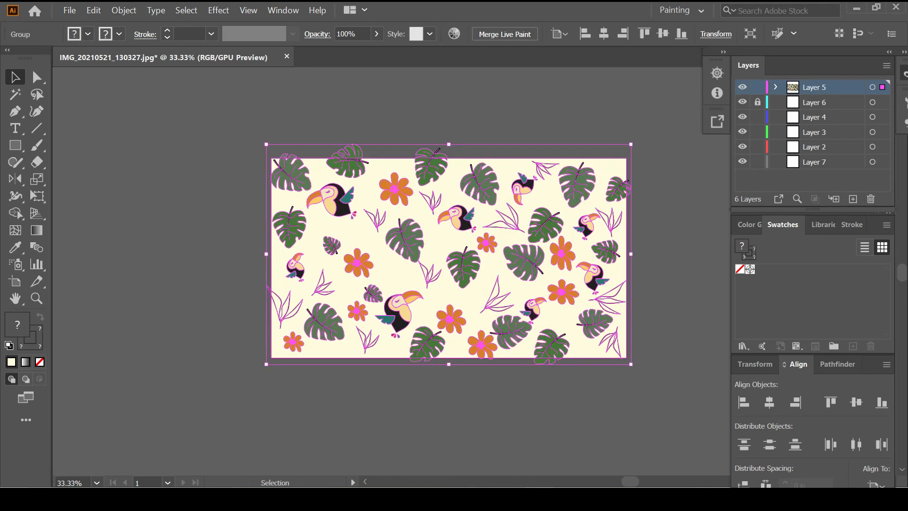
pyautogui.click(815, 102)
pyautogui.click(758, 102)
pyautogui.keyDown('shift'); pyautogui.click(814, 161); pyautogui.keyUp('shift')
pyautogui.click(758, 87)
pyautogui.click(871, 199)
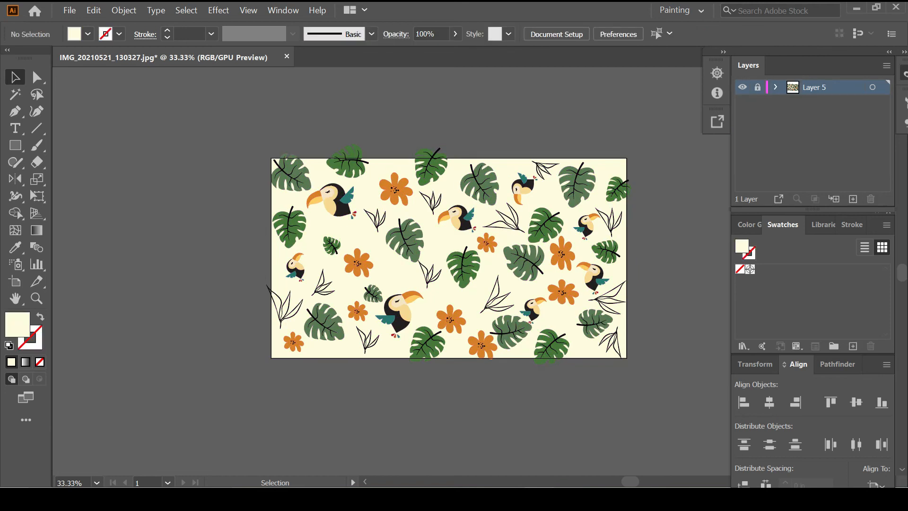
# Draw a 16 x 9 in no-fill rectangle aligned to the artboard and clip everything to it
pyautogui.click(547, 115)
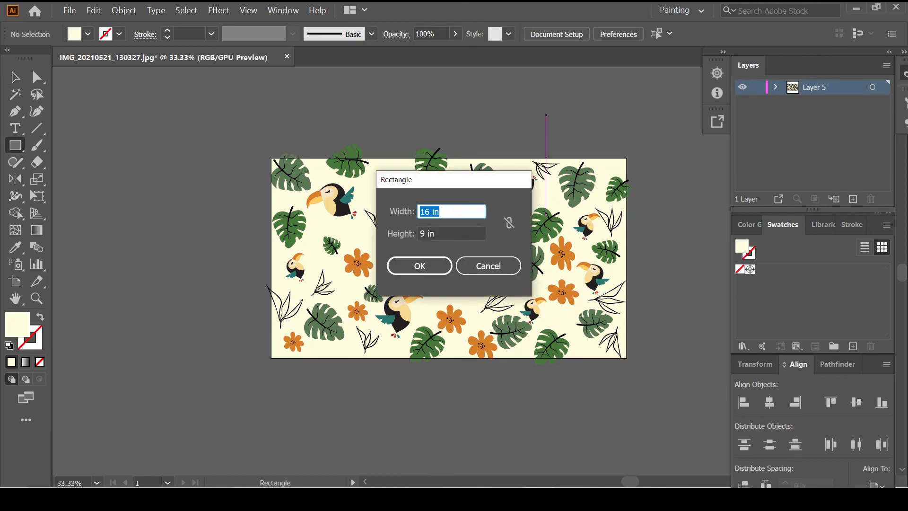
pyautogui.press('Return')
pyautogui.press('/')
pyautogui.click(769, 403)
pyautogui.click(831, 403)
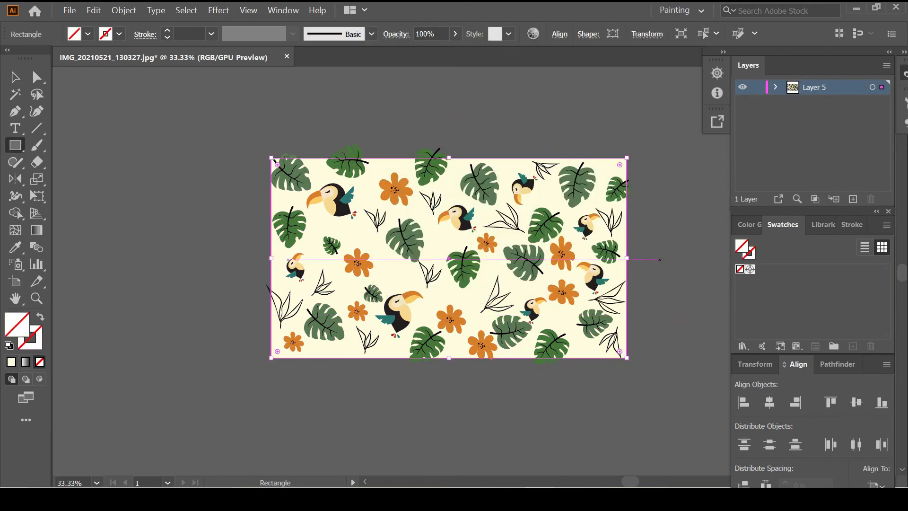
pyautogui.hotkey('ctrl', 'a')
pyautogui.hotkey('ctrl', '7')
# Zoom in and check the clipped pattern by selecting and deselecting it
pyautogui.hotkey('ctrl', '+')
pyautogui.scroll(-1, 612, 259)
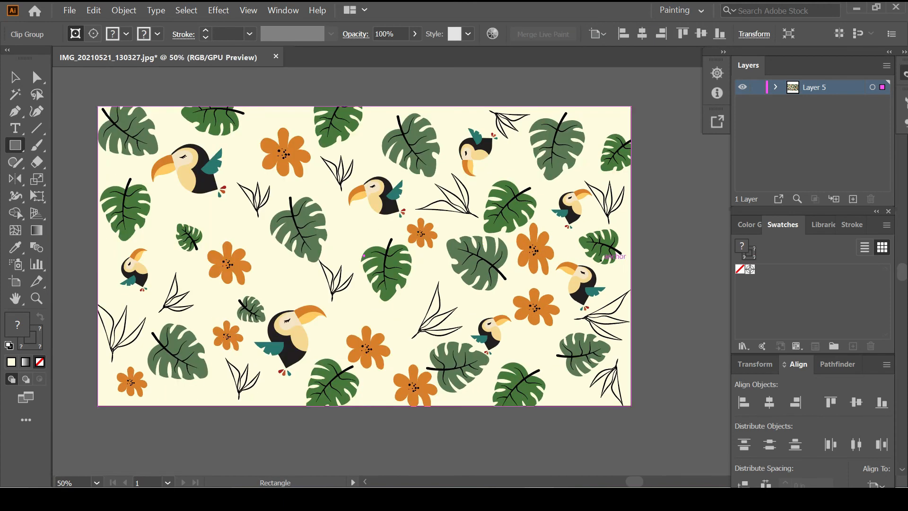
pyautogui.hscroll(-1, 571, 156)
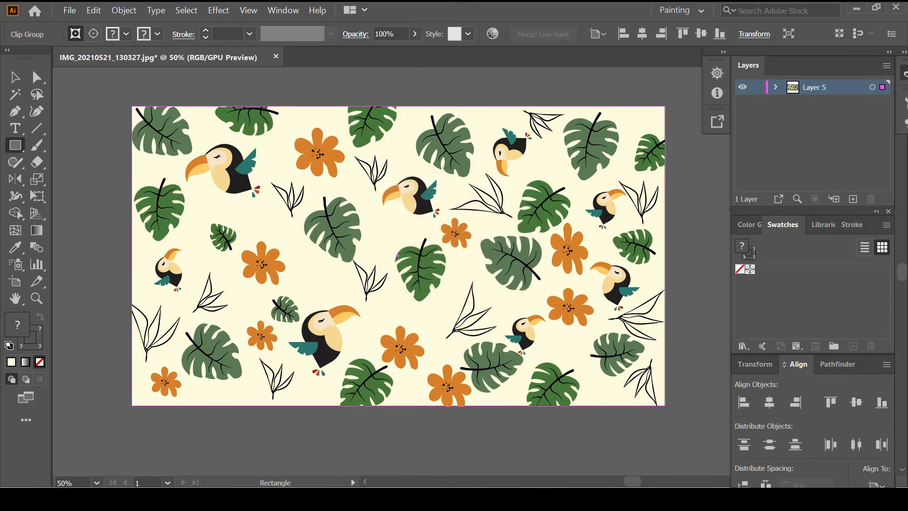
pyautogui.click(124, 10)
pyautogui.click(182, 146)
pyautogui.click(93, 228)
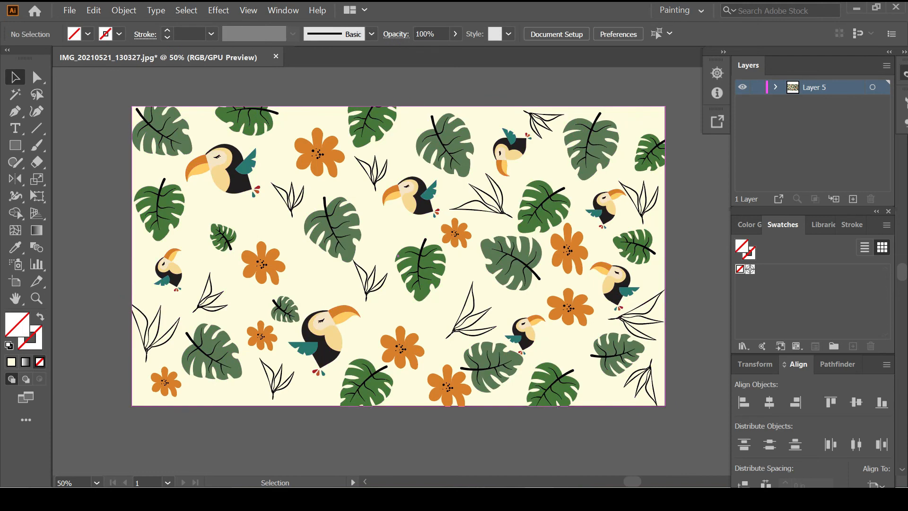
pyautogui.click(204, 293)
pyautogui.click(97, 265)
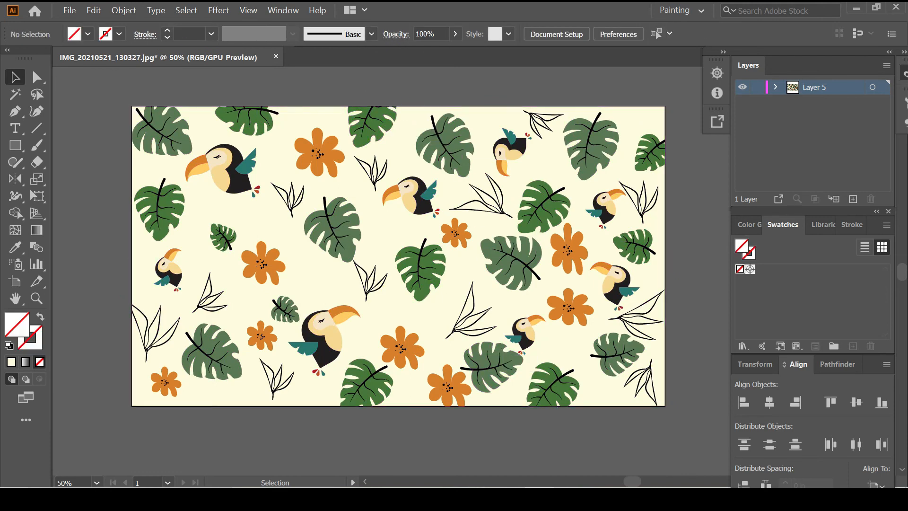
pyautogui.hotkey('ctrl', 'a')
pyautogui.click(492, 90)
pyautogui.scroll(1, 509, 151)
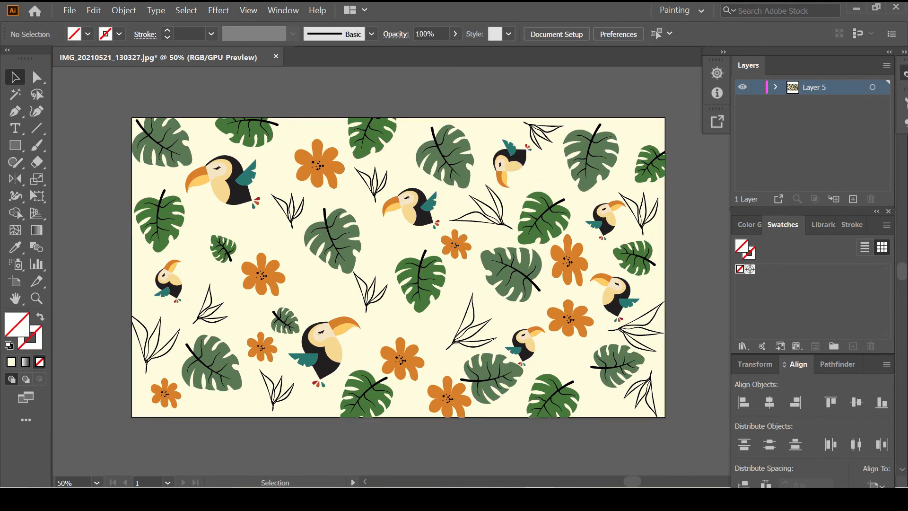